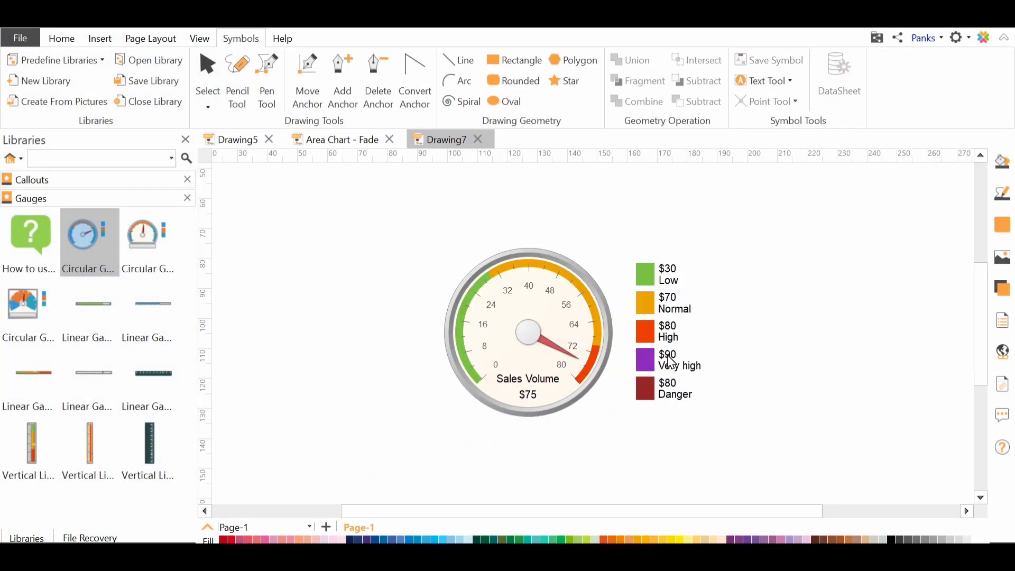
Select the Sales Volume gauge and browse EdrawMax's Basic Diagram example templates.
left_click(544, 350)
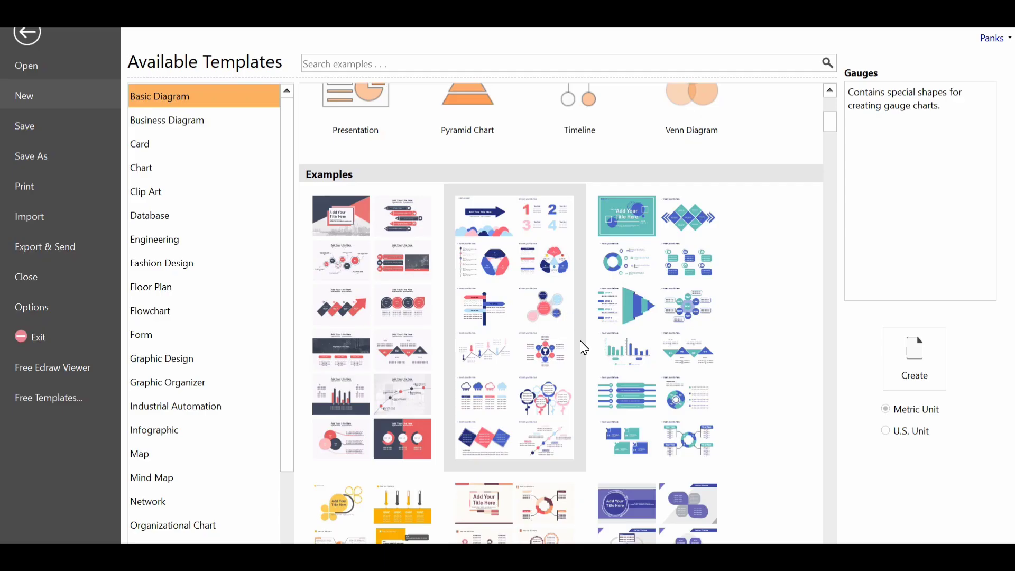
scroll(515, 324, "down", 3)
scroll(528, 317, "down", 3)
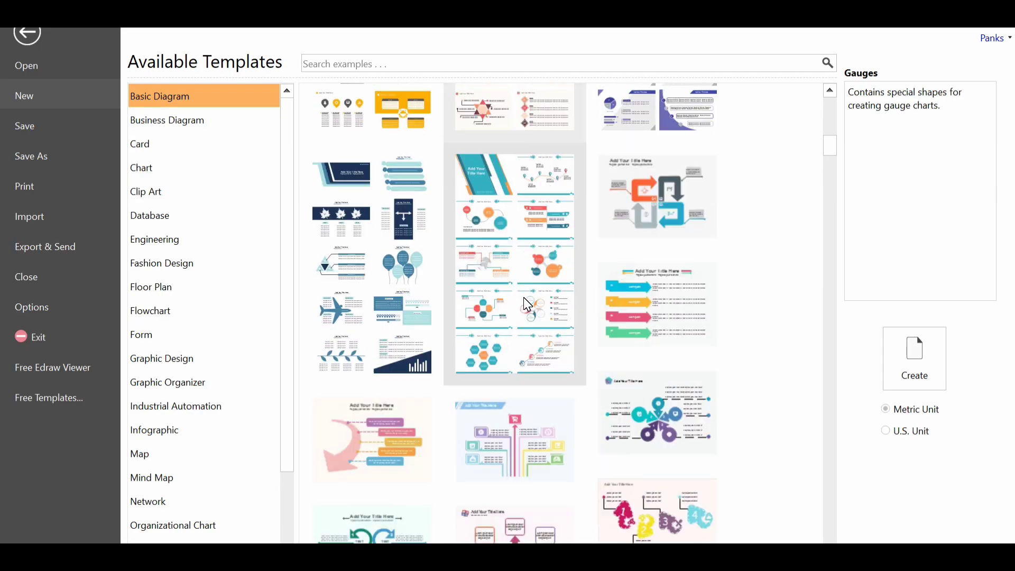
scroll(536, 292, "down", 6)
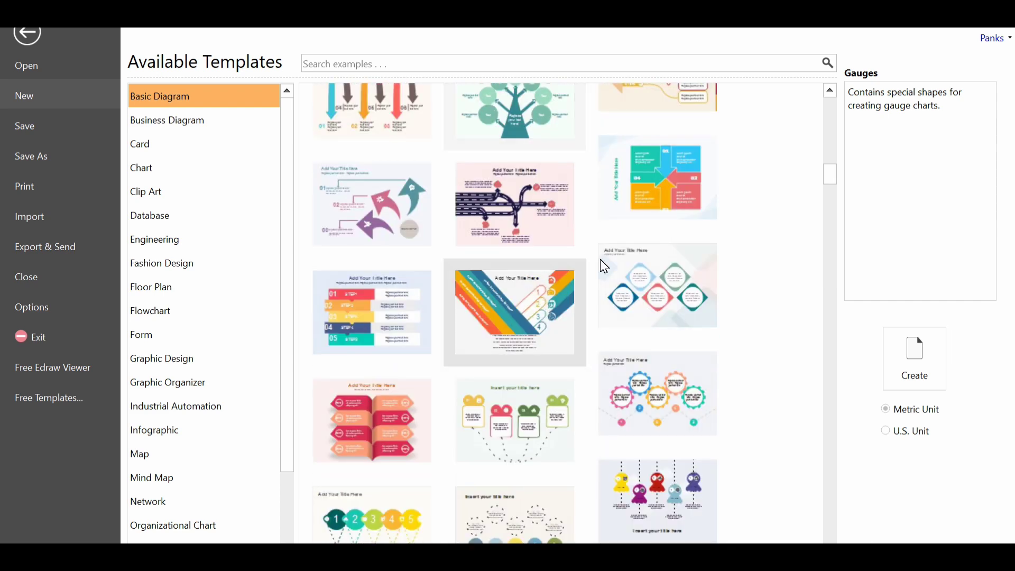
scroll(537, 349, "down", 8)
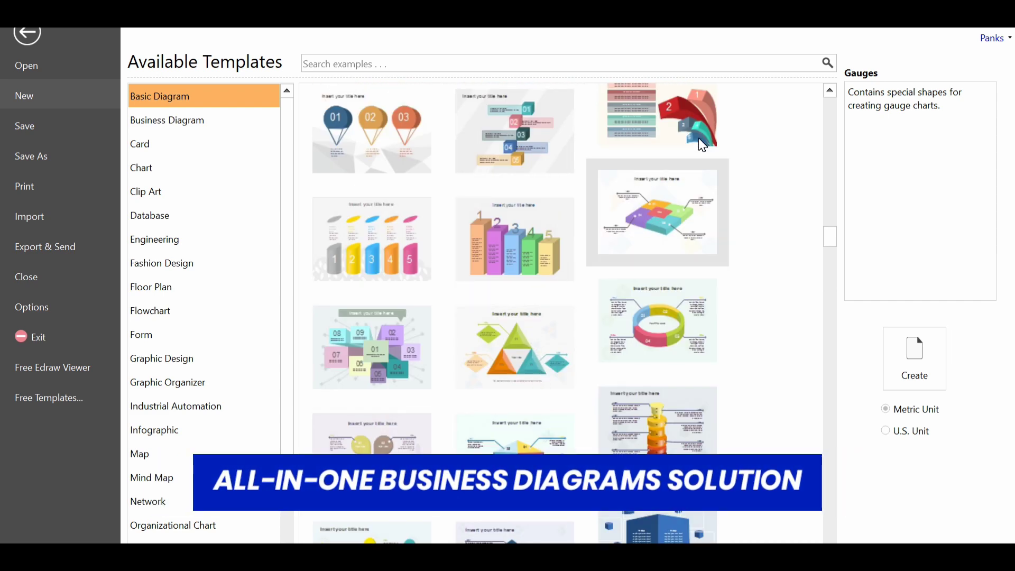
scroll(675, 332, "down", 3)
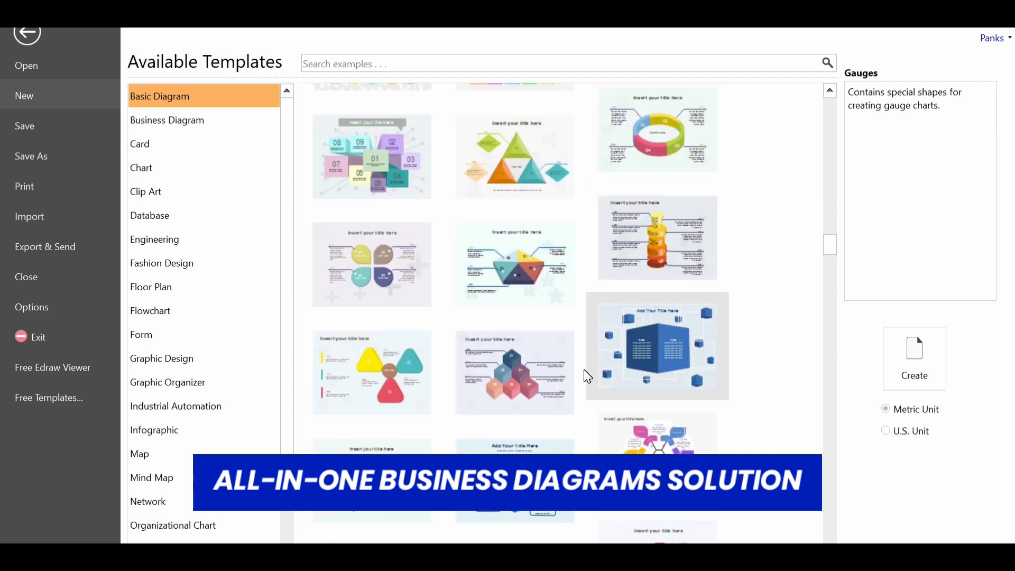
scroll(588, 376, "down", 5)
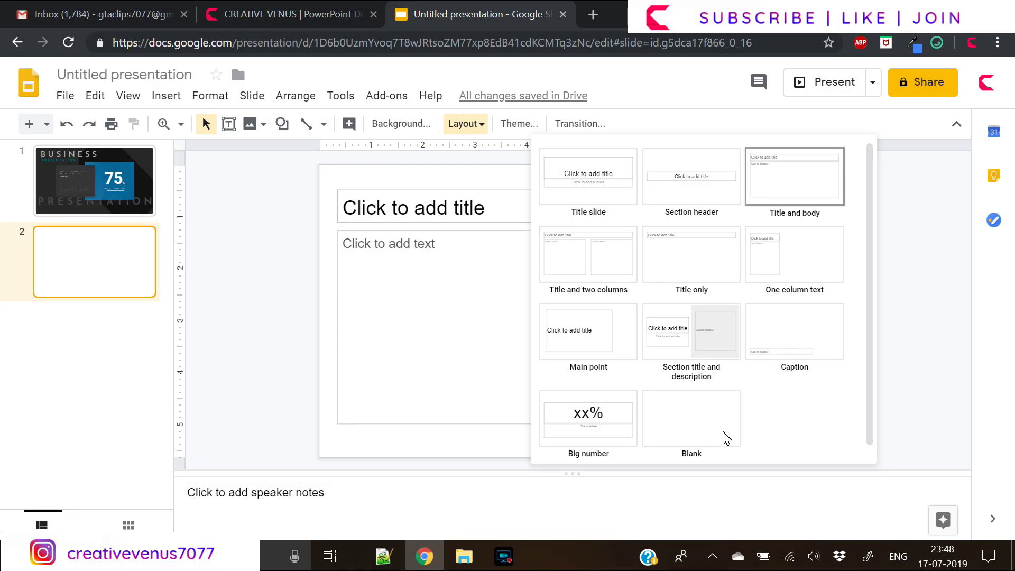
Apply the Blank layout to slide 2.
left_click(696, 421)
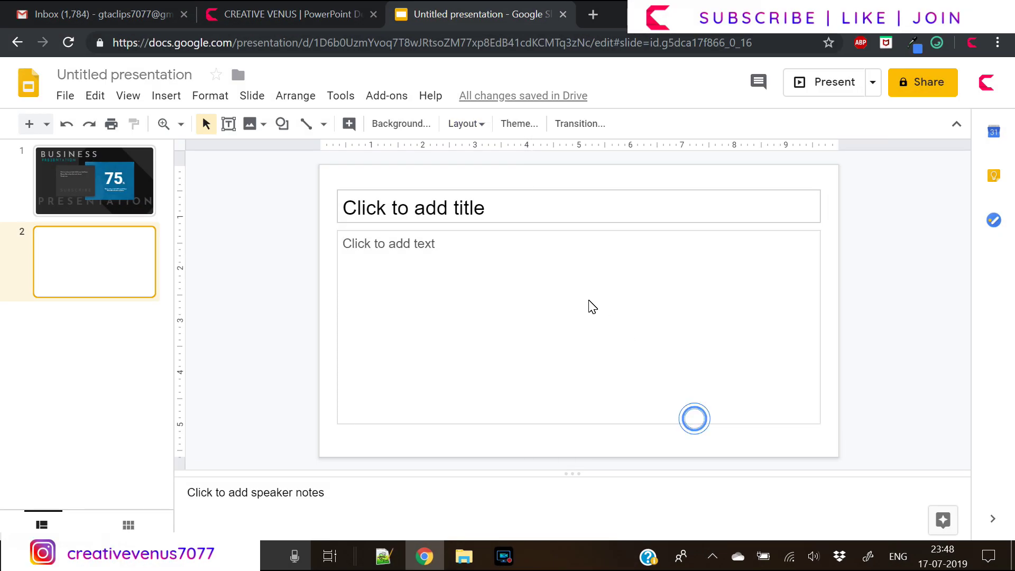
left_click(465, 124)
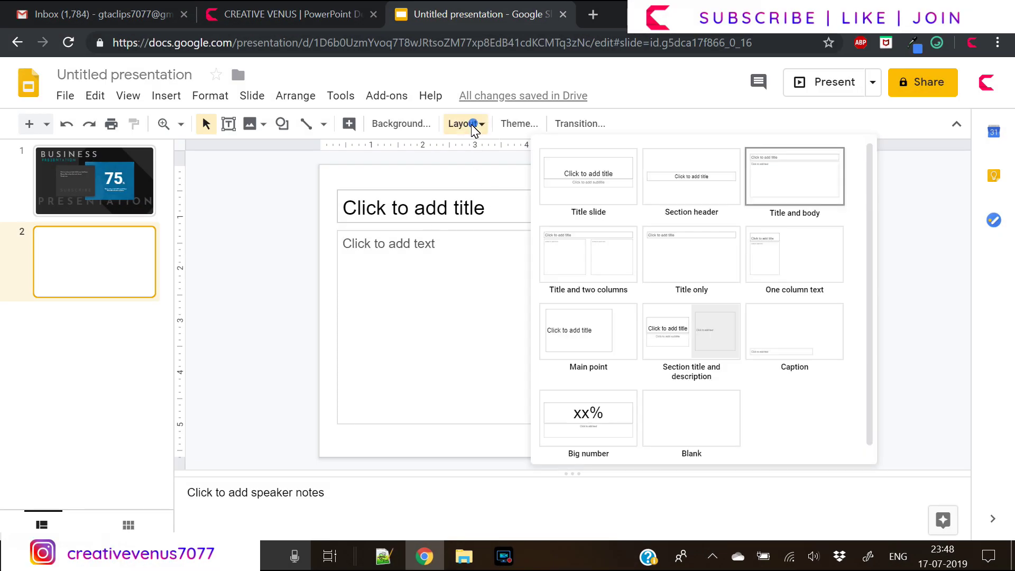
left_click(674, 412)
left_click(425, 305)
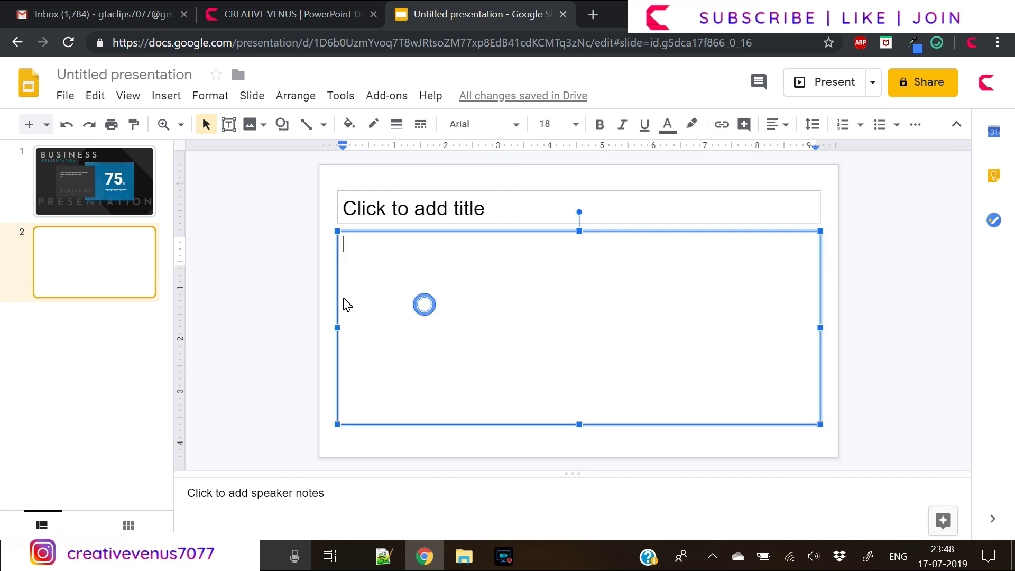
left_click(324, 299)
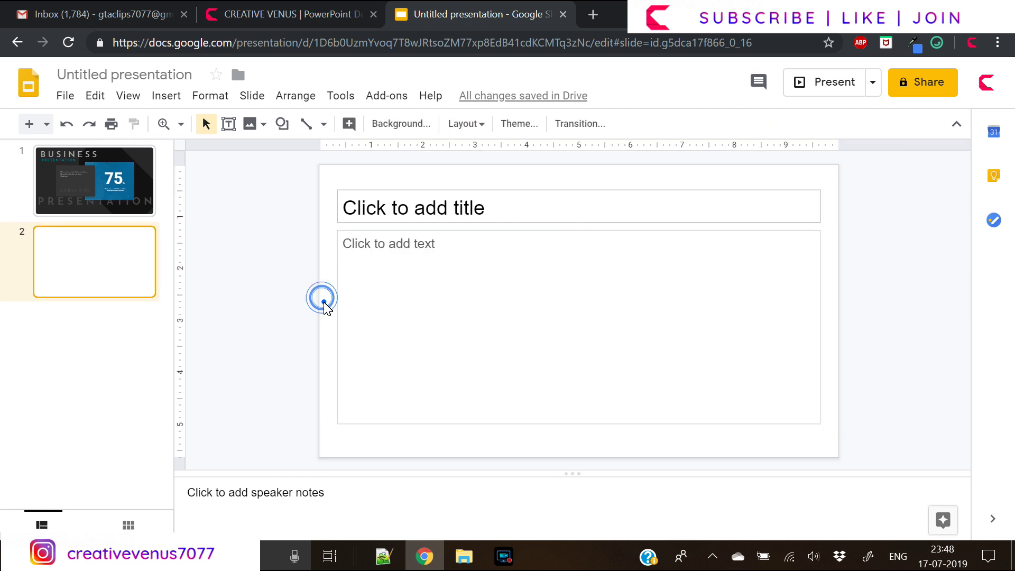
left_click(471, 125)
left_click(694, 404)
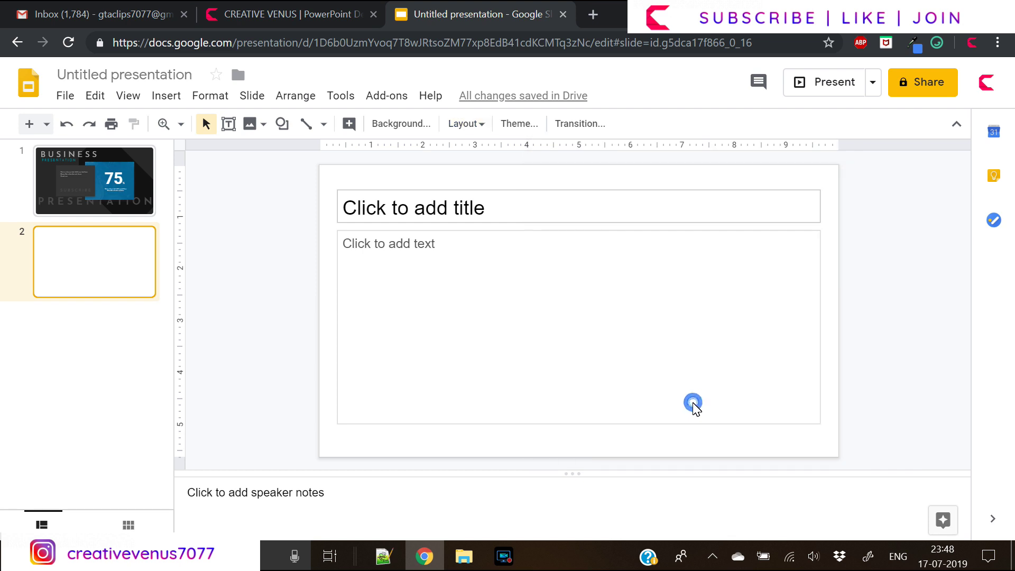
Delete the leftover body text and title placeholders from slide 2.
left_click(786, 423)
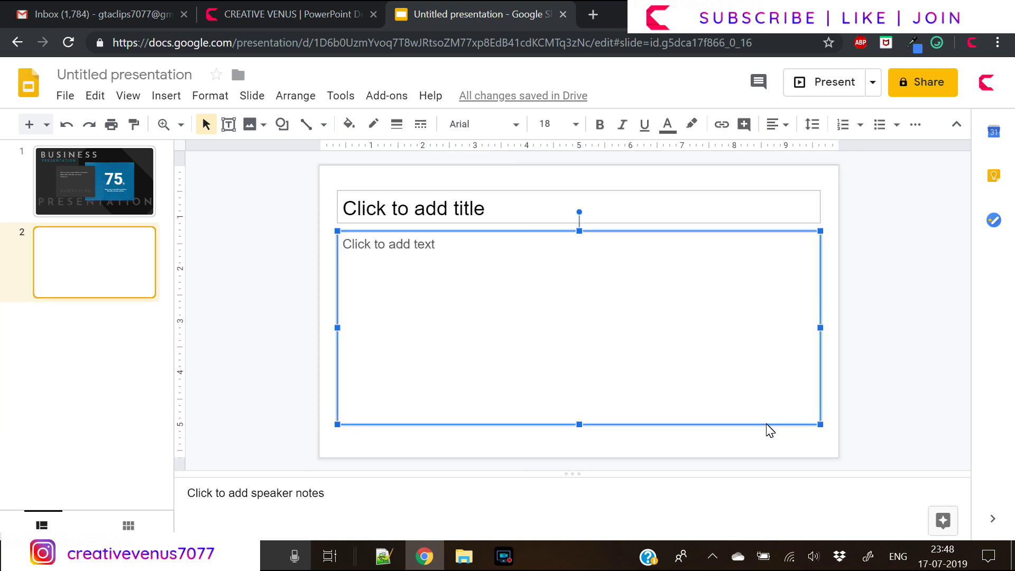
key("Delete")
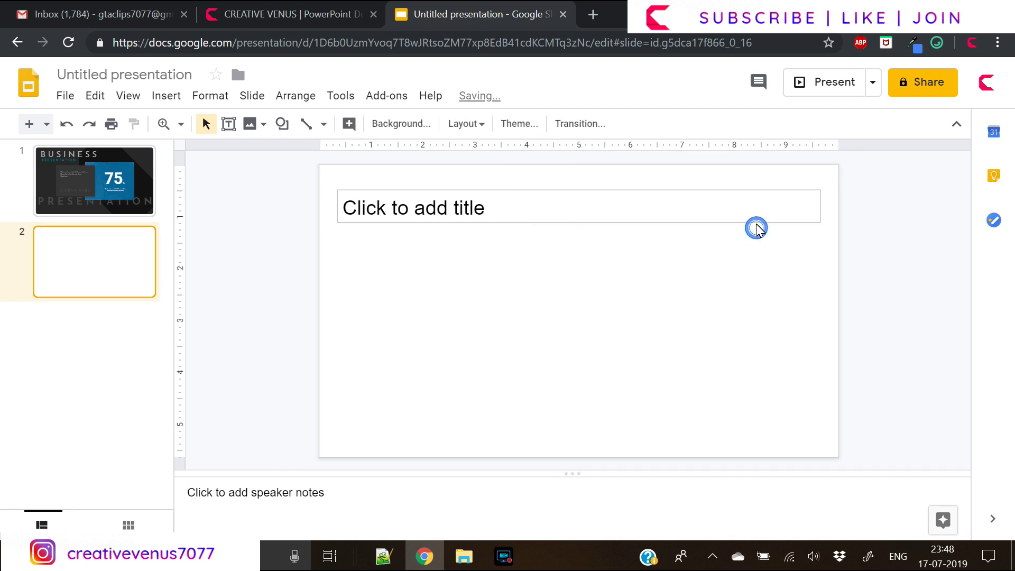
left_click(756, 220)
key("Delete")
left_click(448, 264)
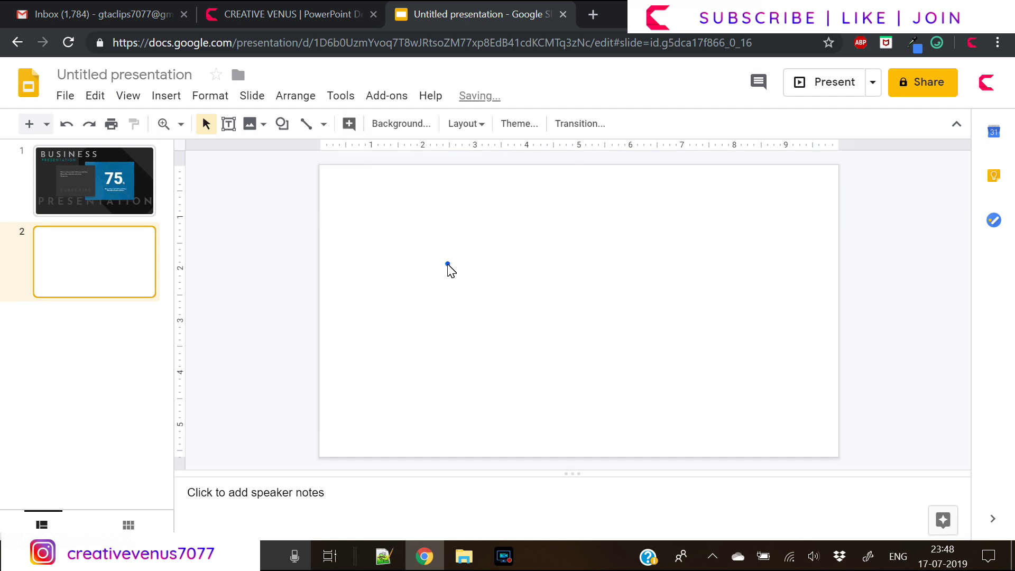
Change slide 2's background colour to dark grey.
right_click(339, 198)
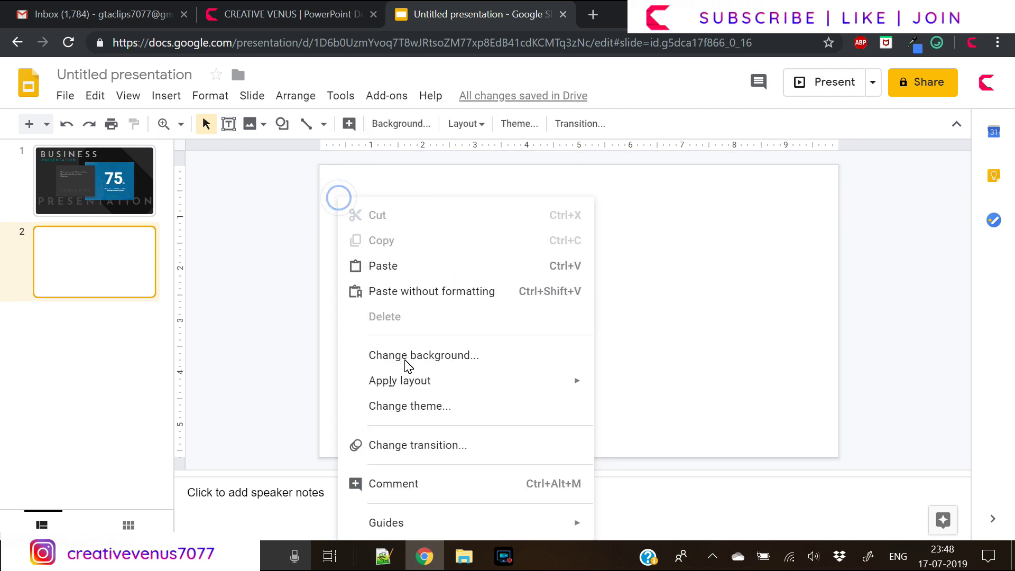
left_click(431, 356)
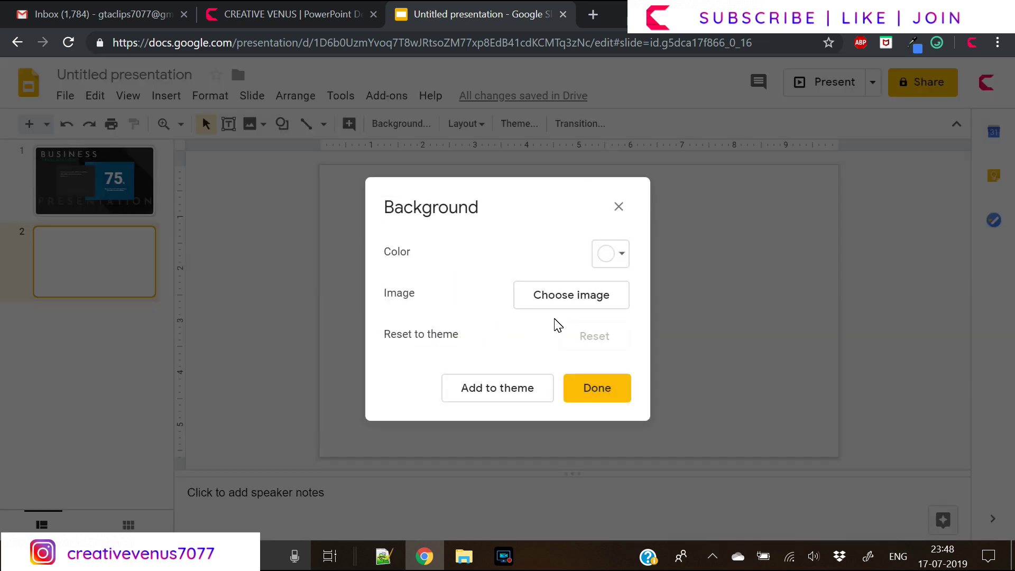
left_click(613, 254)
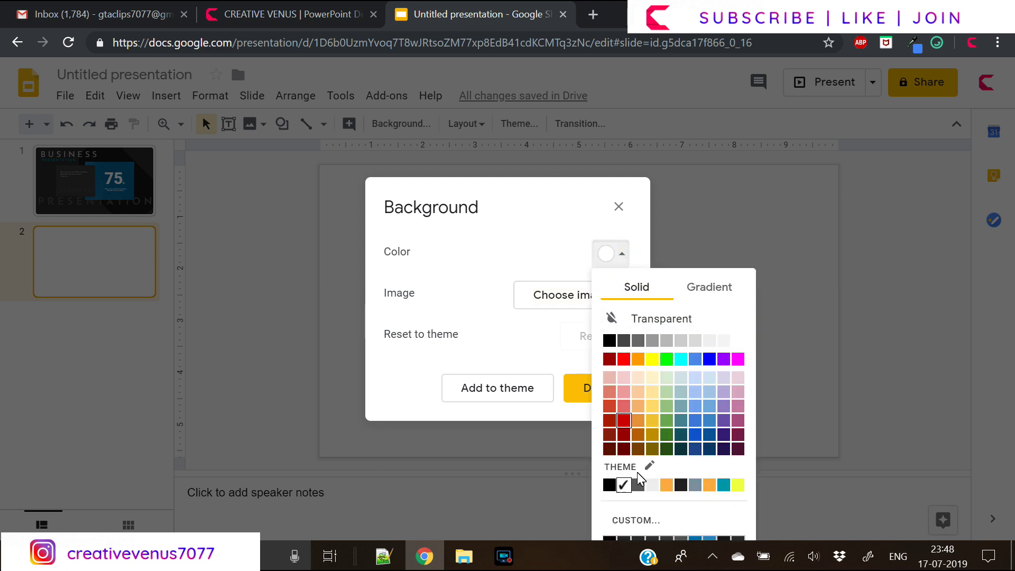
left_click(624, 341)
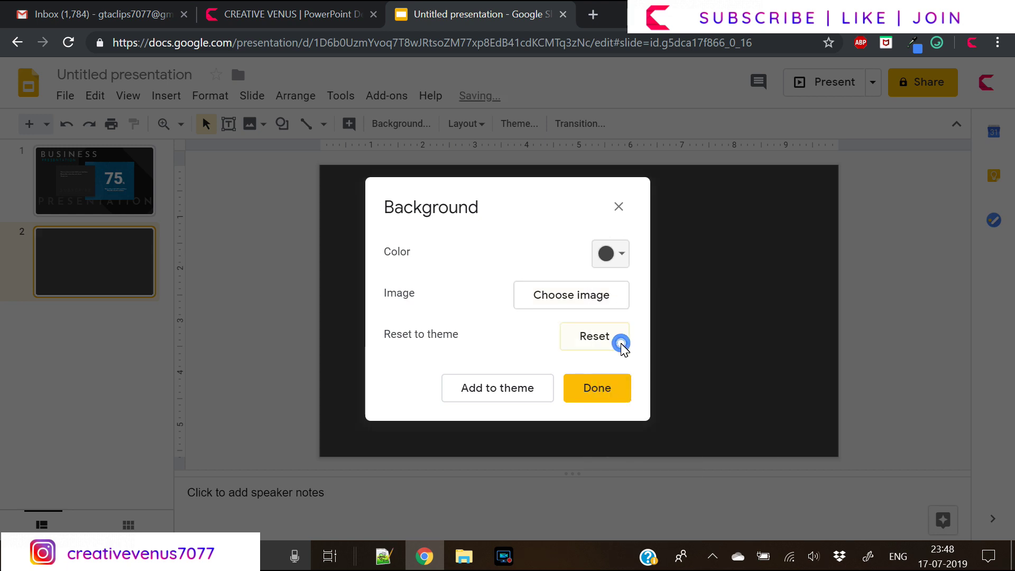
left_click(604, 389)
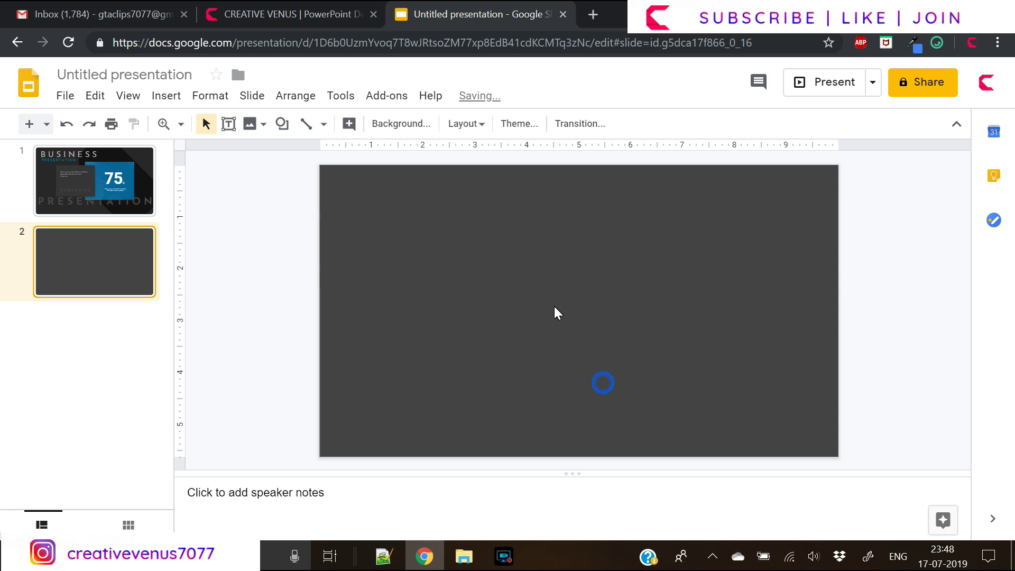
Draw a snipped-corner rectangle across the right half of the slide.
left_click(162, 97)
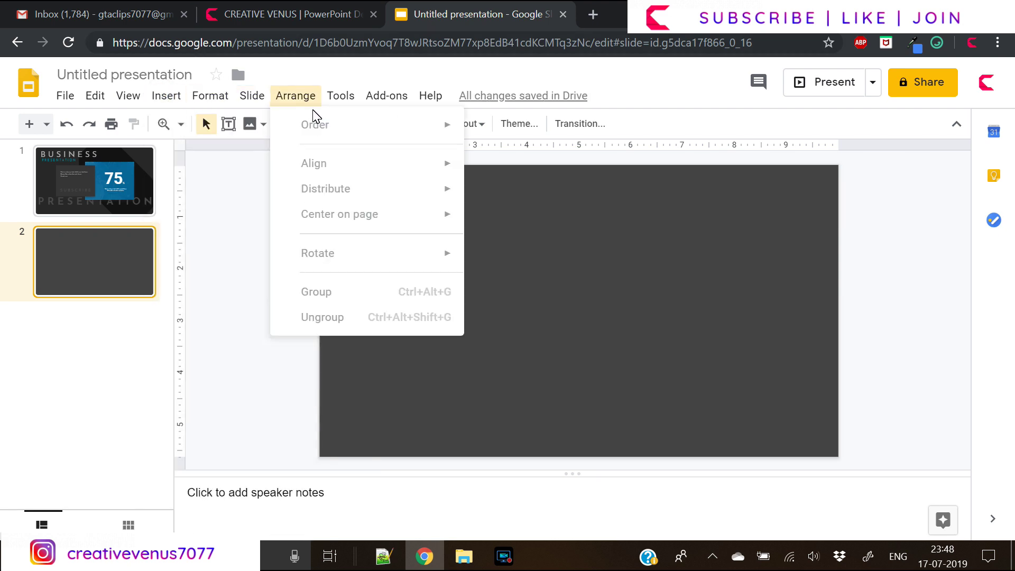
mouse_move(220, 236)
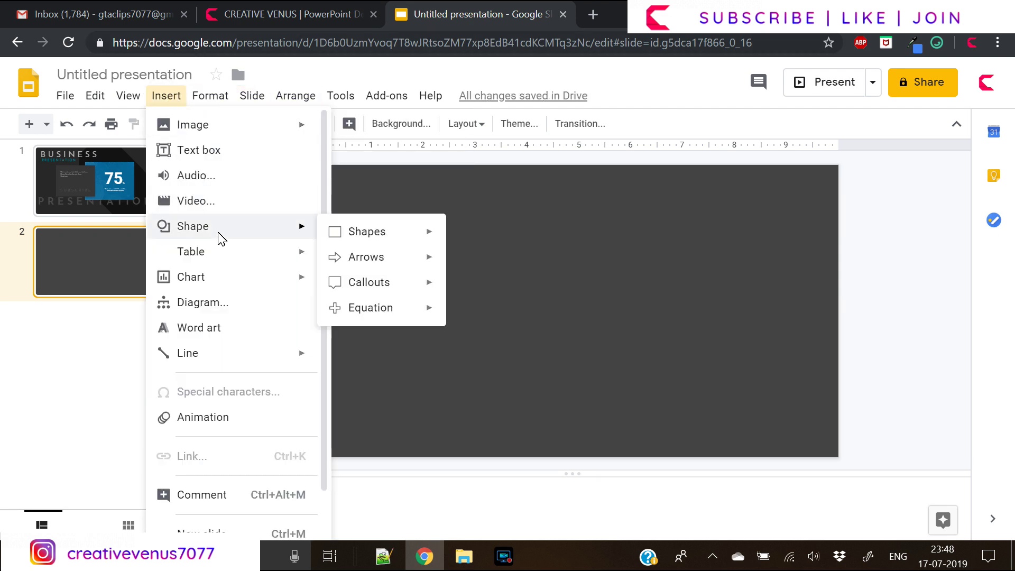
mouse_move(365, 236)
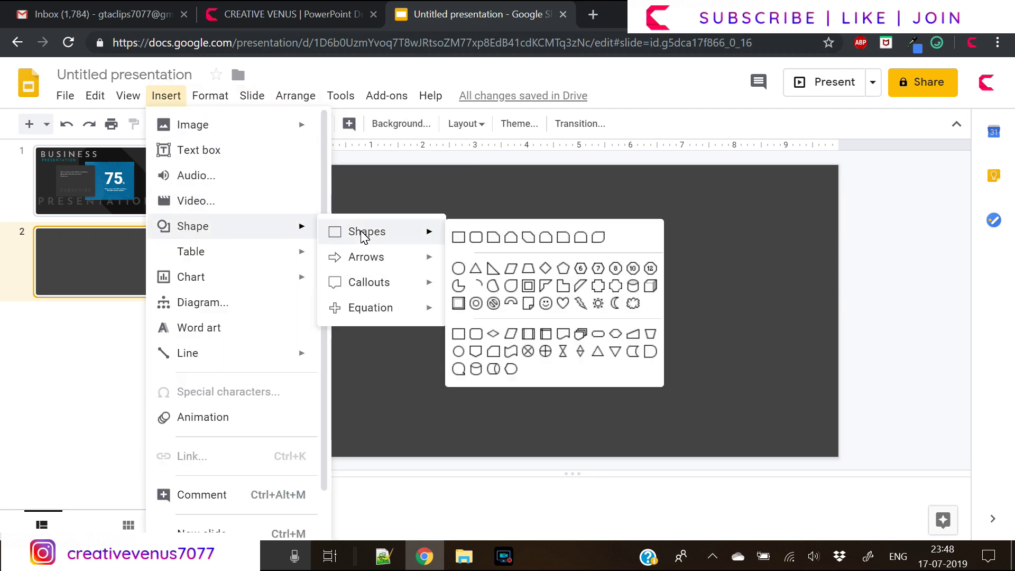
left_click(526, 239)
mouse_move(660, 280)
left_mouse_down()
mouse_move(779, 414)
mouse_move(840, 462)
left_mouse_up()
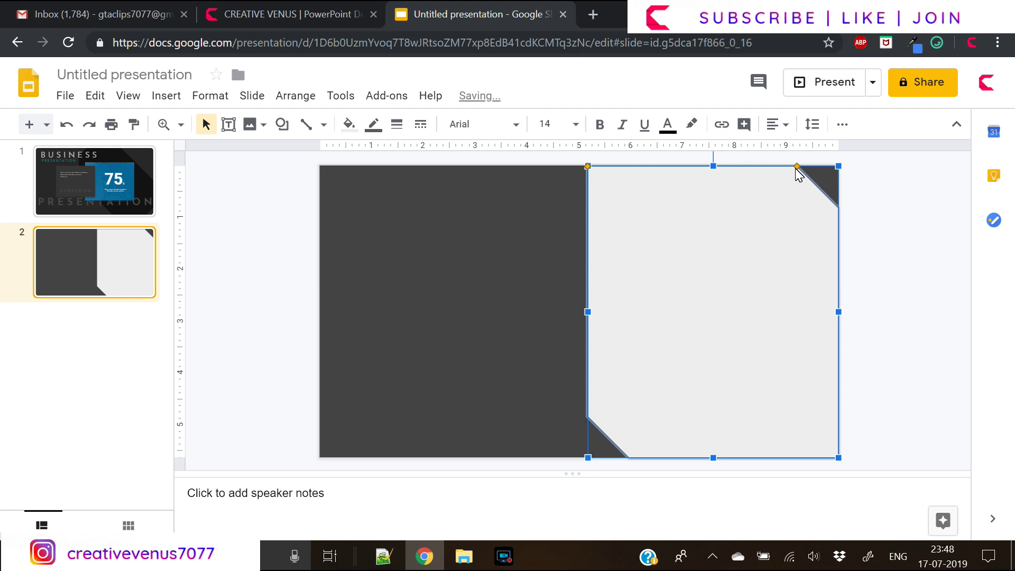
Enlarge the shape's diagonal corner cuts and make its border transparent.
left_click_drag(797, 169, 654, 193)
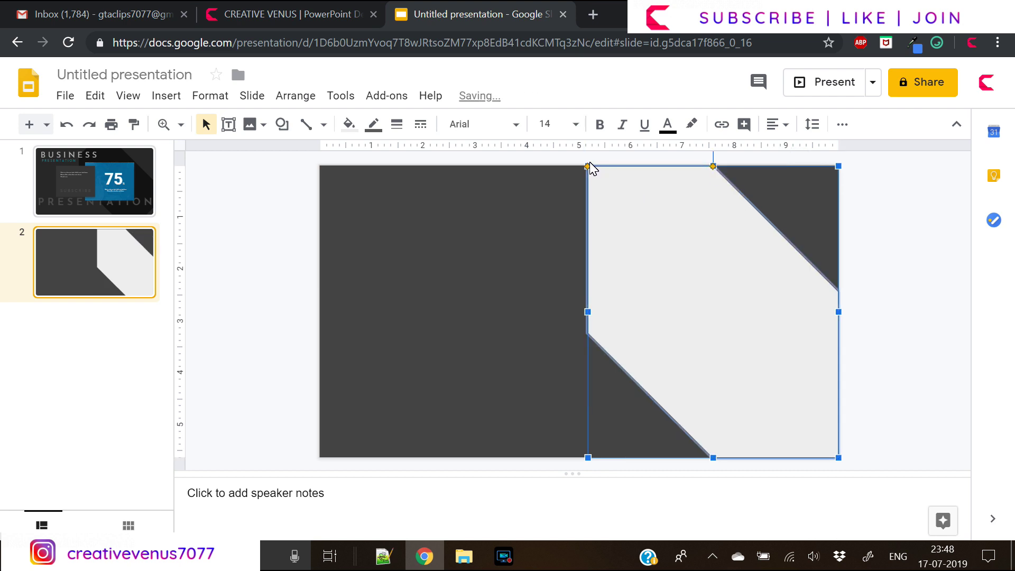
left_click_drag(587, 166, 634, 215)
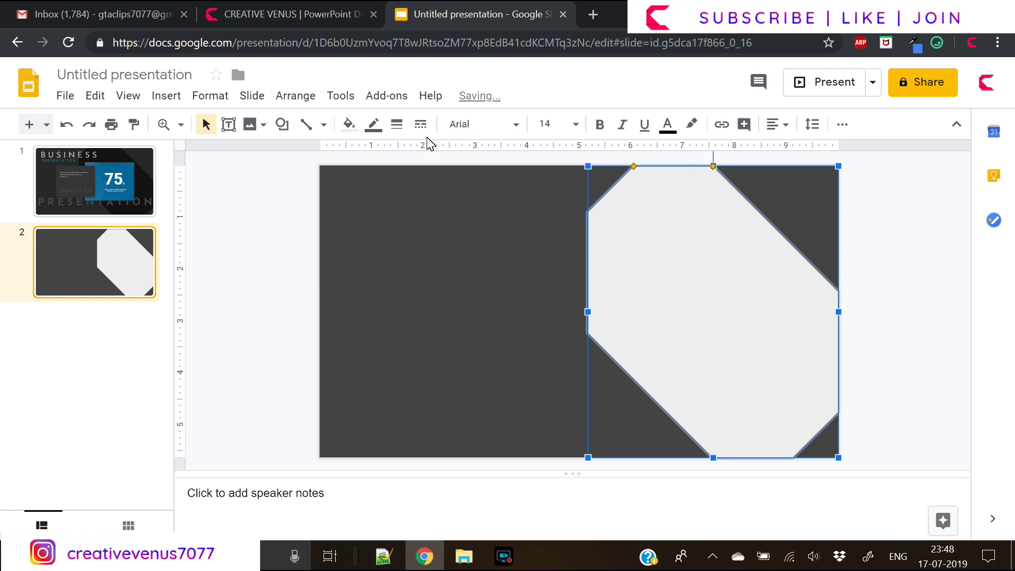
left_click(373, 124)
left_click(486, 157)
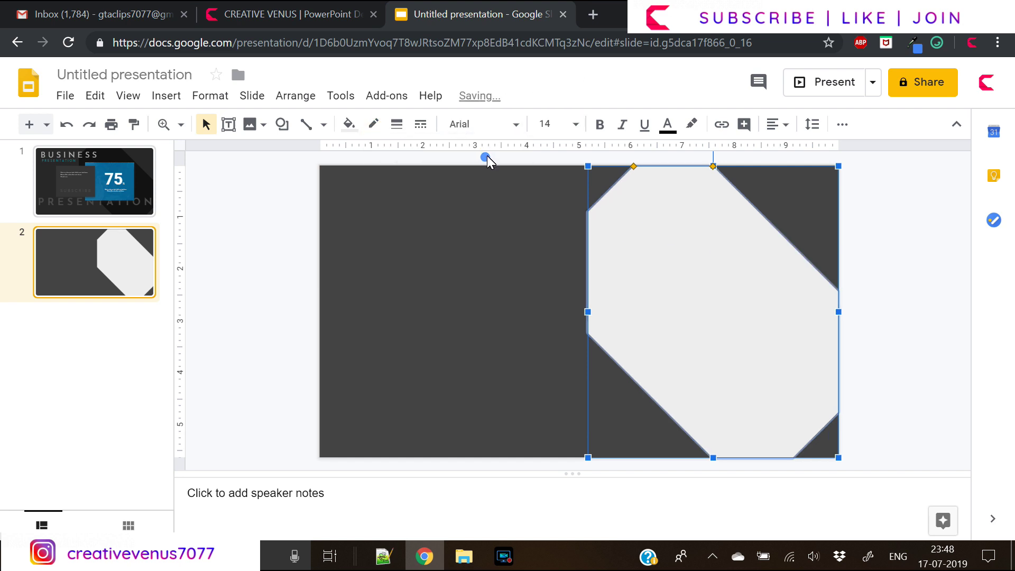
right_click(667, 229)
Collapse the size, text fitting and drop shadow sections, then close Format options.
left_click(736, 526)
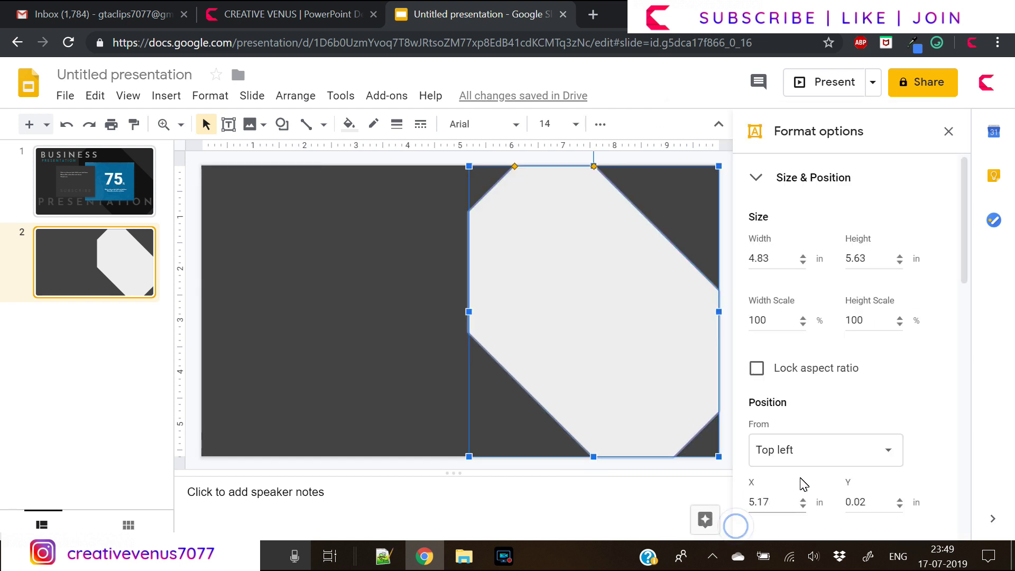
left_click(769, 173)
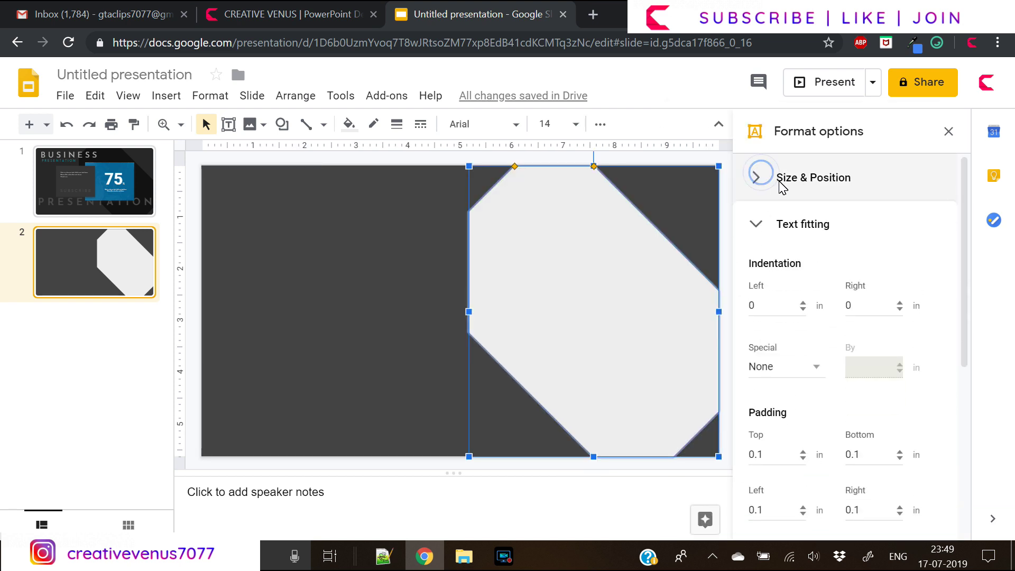
left_click(756, 228)
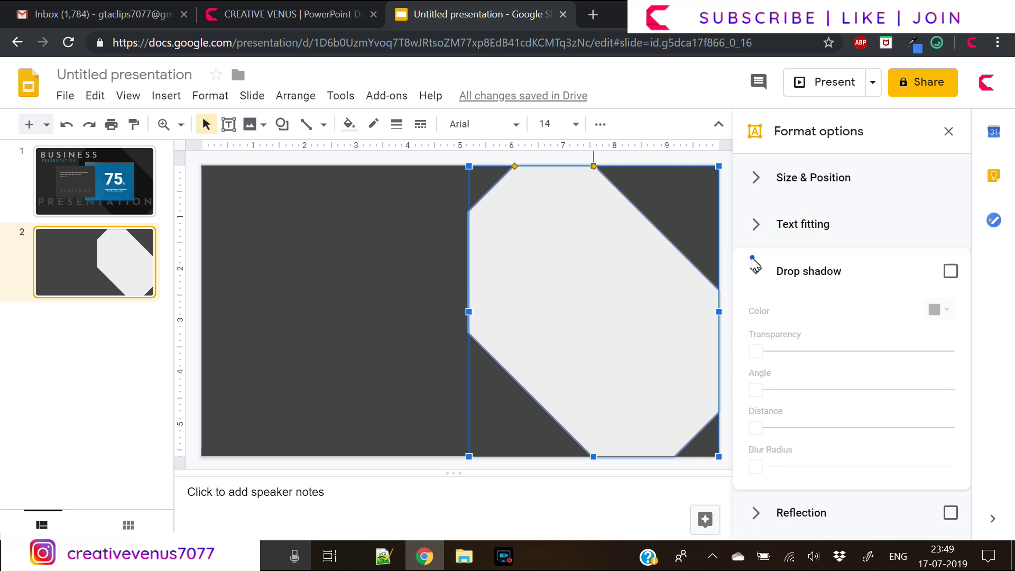
left_click(756, 269)
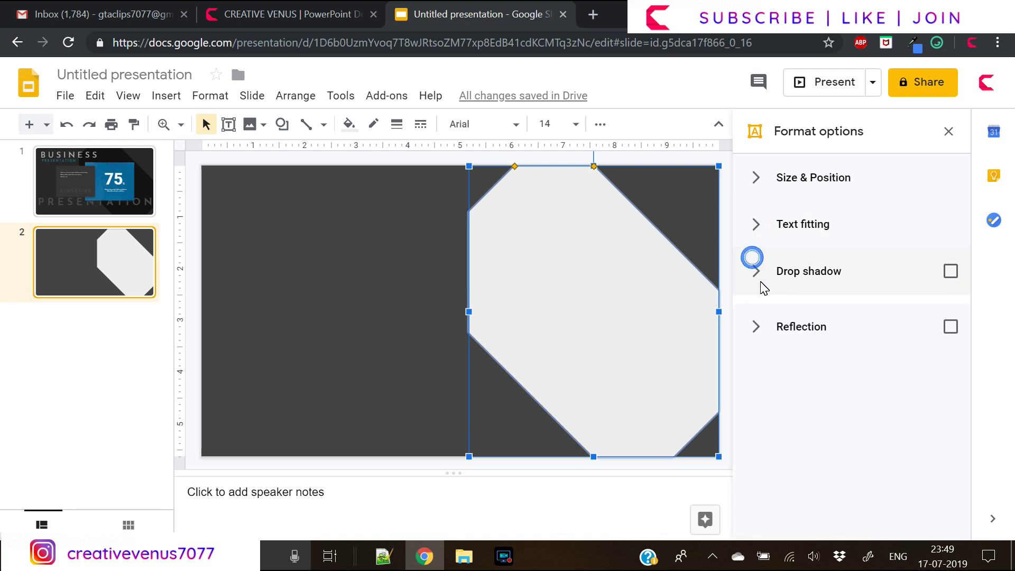
left_click(948, 131)
Fill the octagon with a custom dark gray #2a2a2a.
left_click(349, 130)
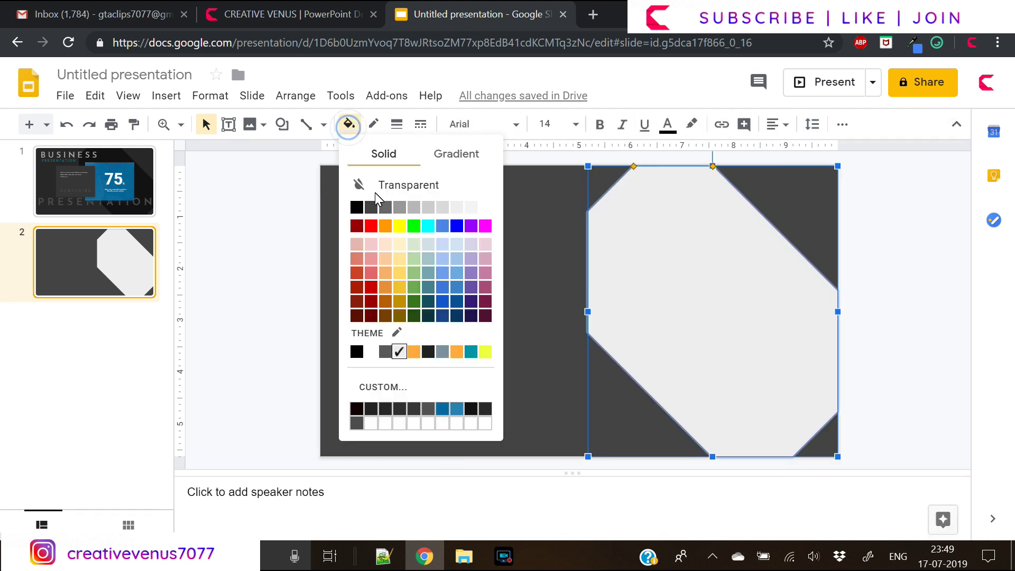
left_click(371, 207)
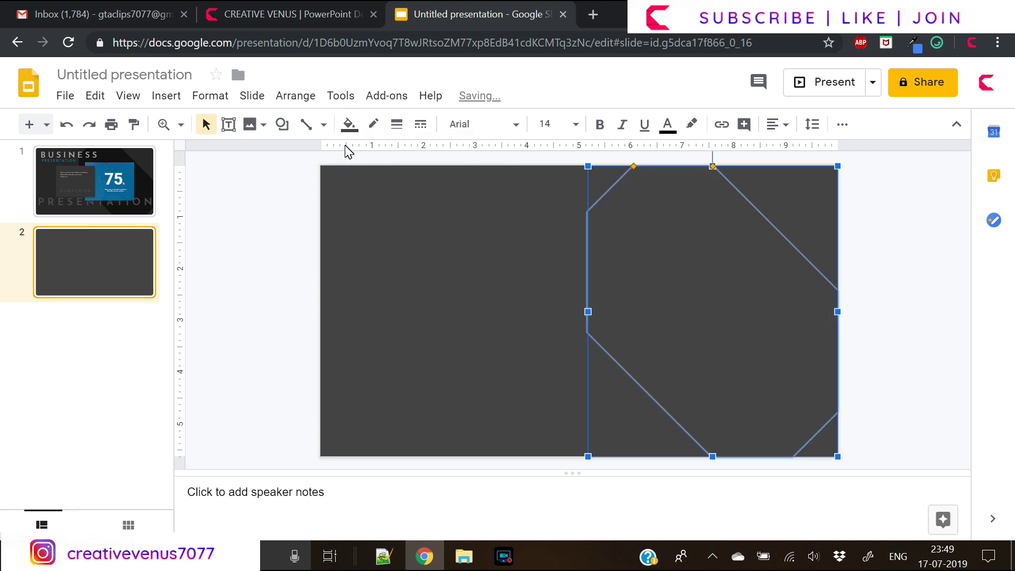
left_click(350, 125)
left_click(388, 387)
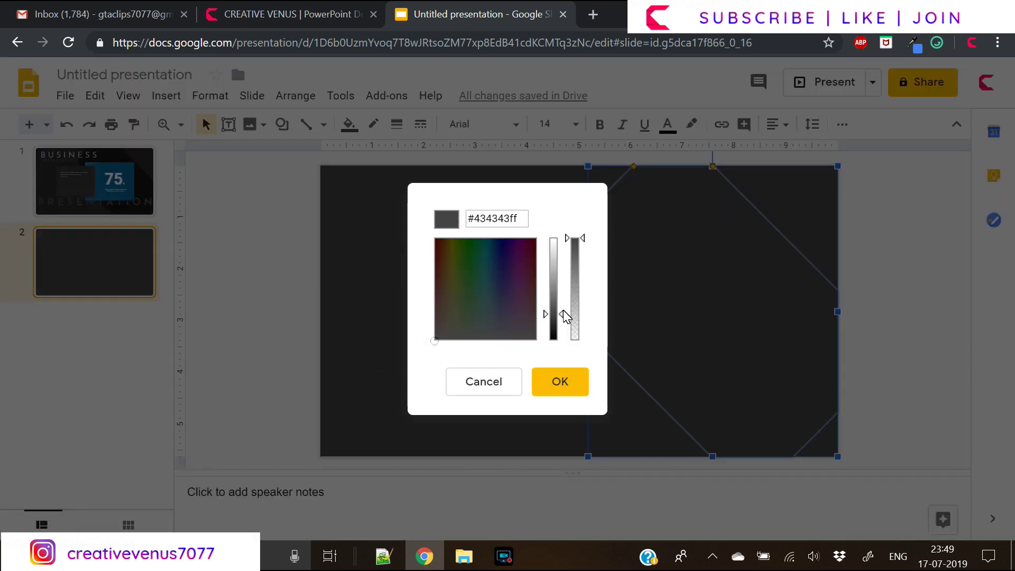
left_click_drag(561, 314, 561, 321)
left_click(557, 384)
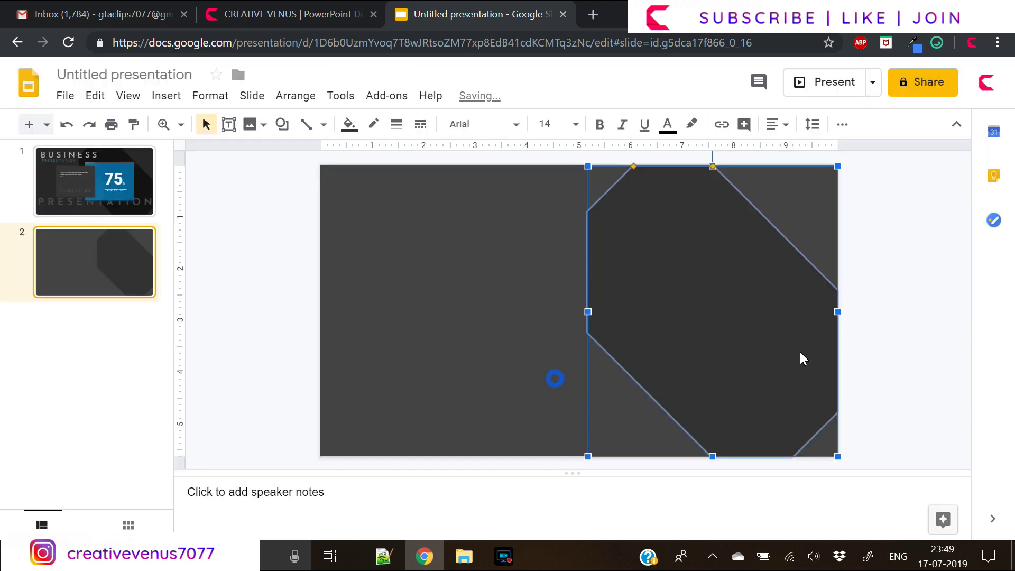
Stretch the octagon further left across the slide.
left_click(905, 376)
left_click(584, 309)
left_click_drag(587, 310, 539, 328)
left_click(892, 379)
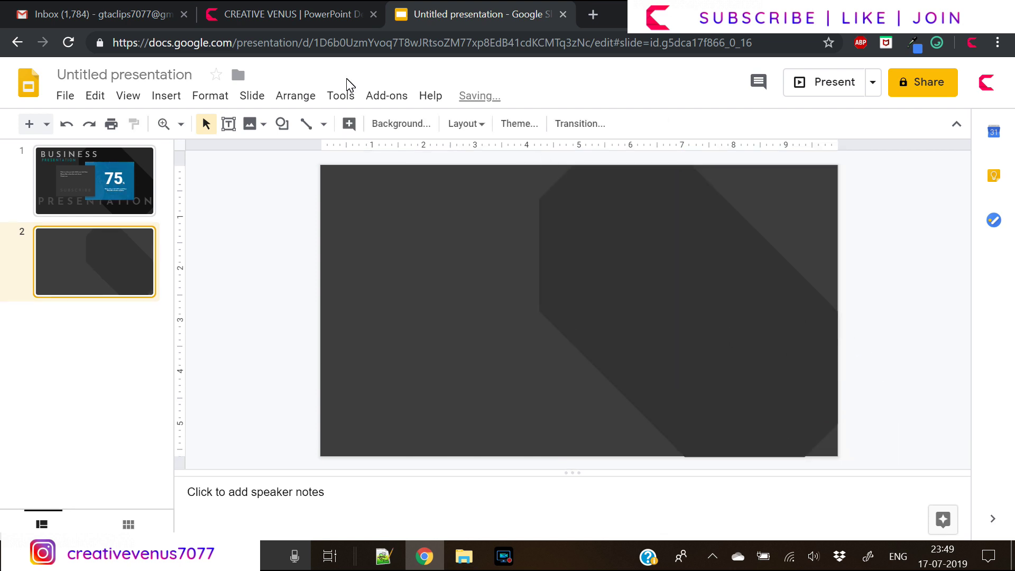
Draw a rectangle on the left side of slide 2 and nudge it slightly left and down.
left_click(159, 98)
mouse_move(252, 95)
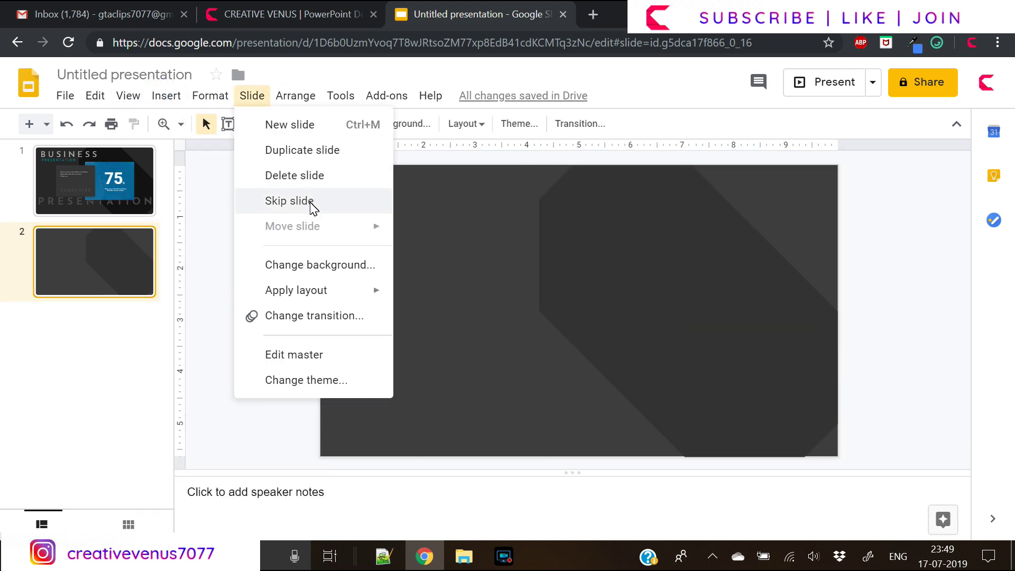
mouse_move(333, 289)
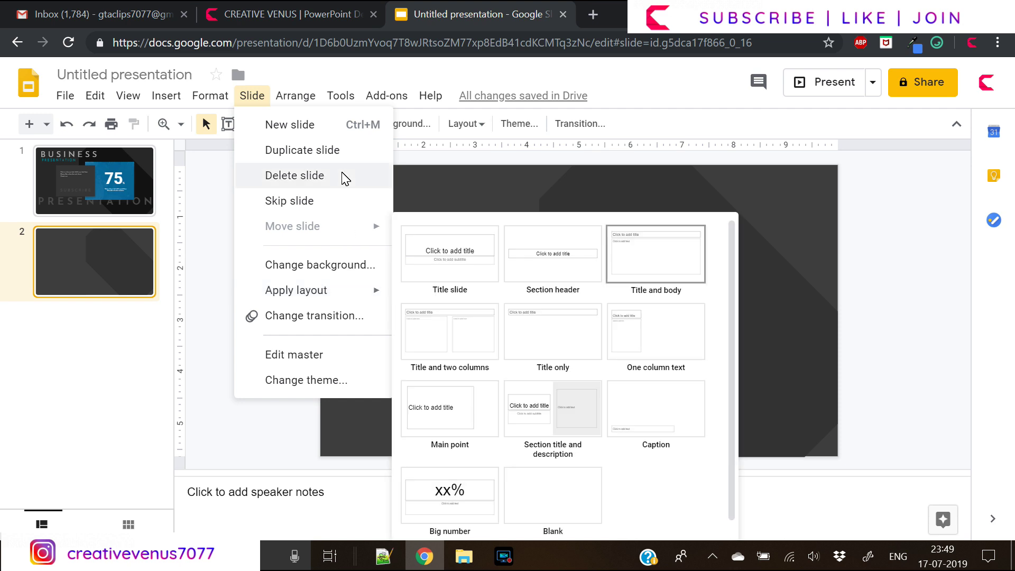
mouse_move(163, 98)
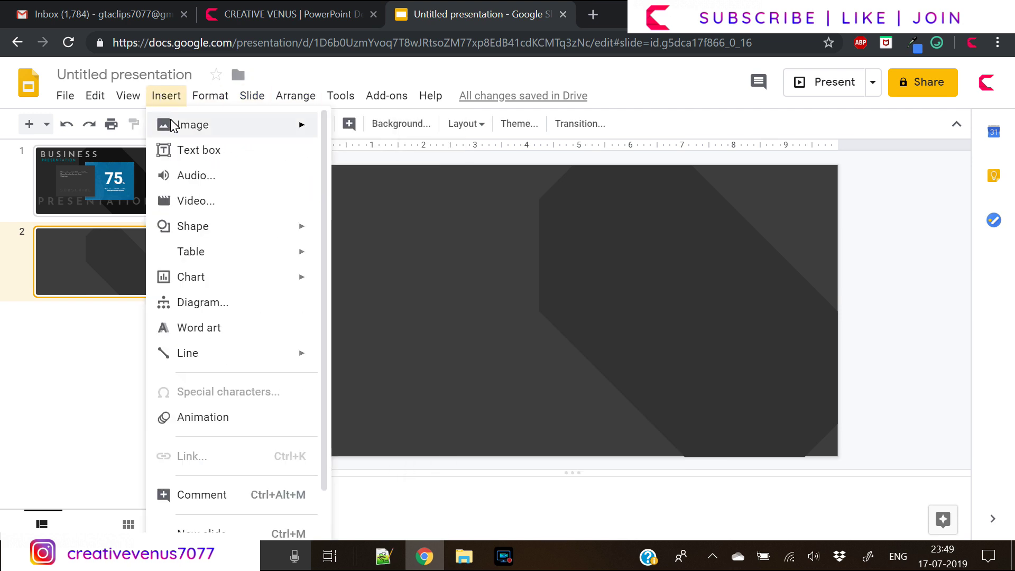
mouse_move(216, 233)
mouse_move(431, 235)
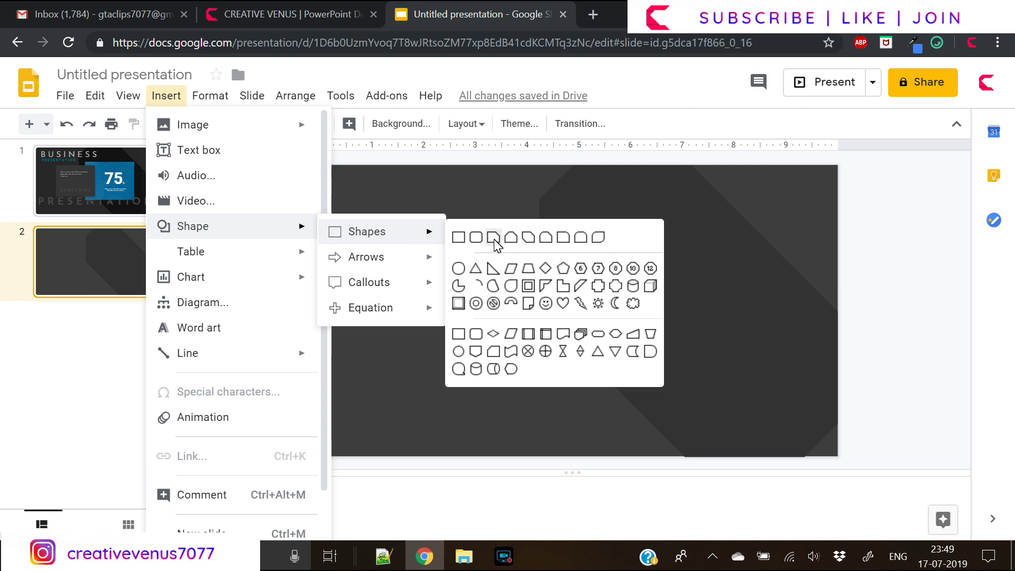
left_click(458, 238)
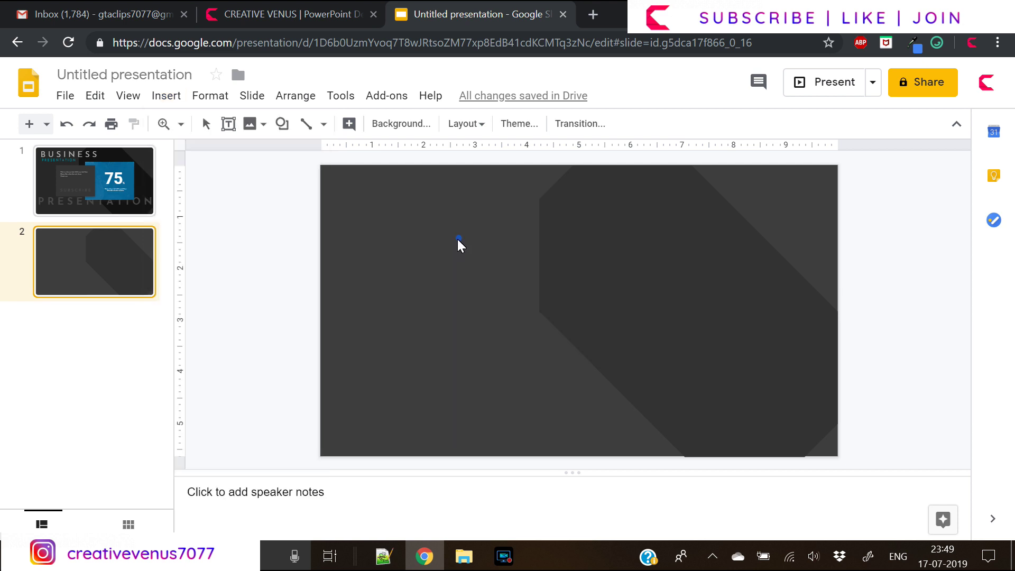
mouse_move(462, 291)
left_mouse_down()
mouse_move(565, 365)
mouse_move(564, 345)
mouse_move(568, 358)
left_mouse_up()
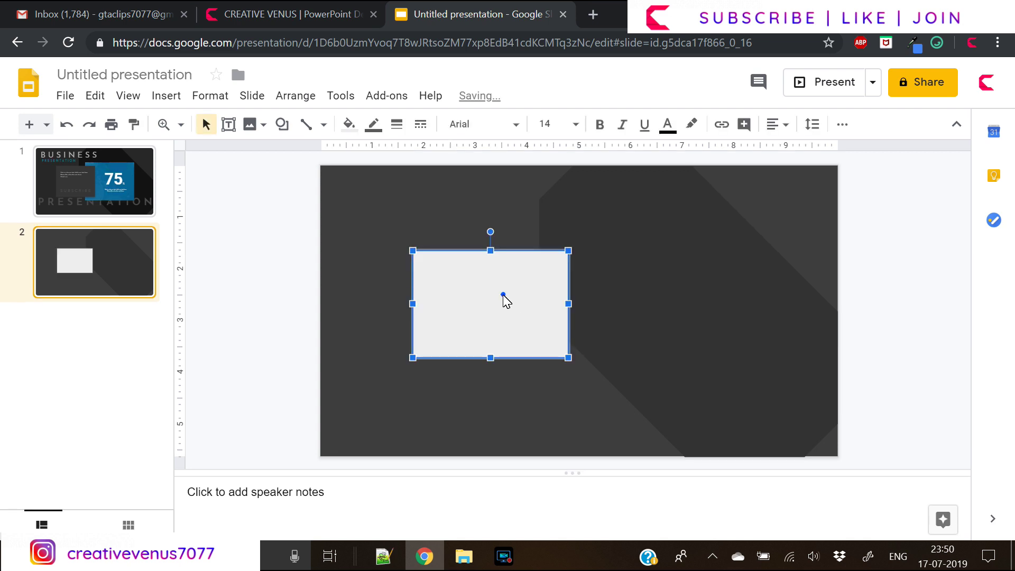
left_click_drag(506, 301, 486, 306)
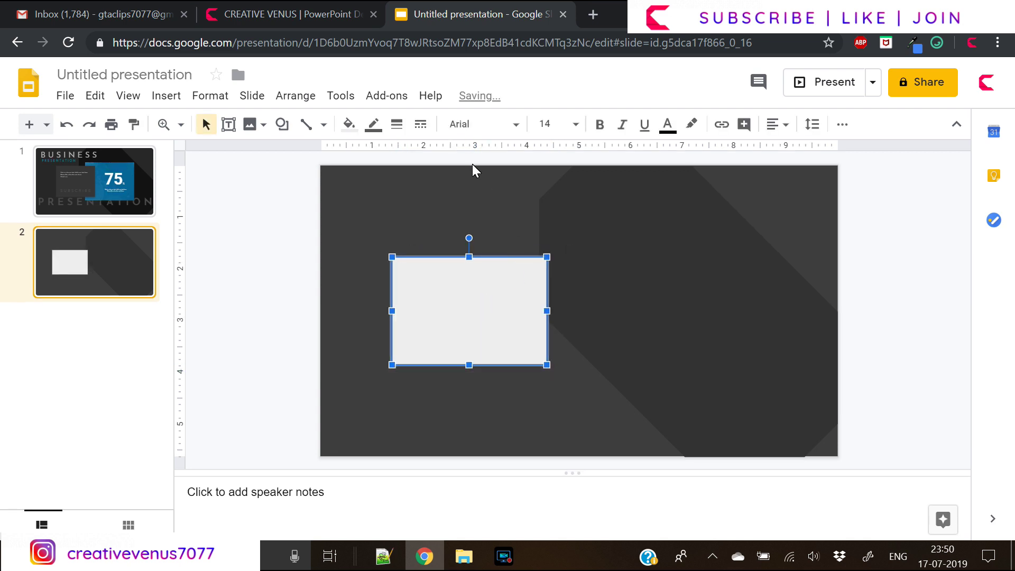
Make the rectangle's border transparent.
left_click(376, 126)
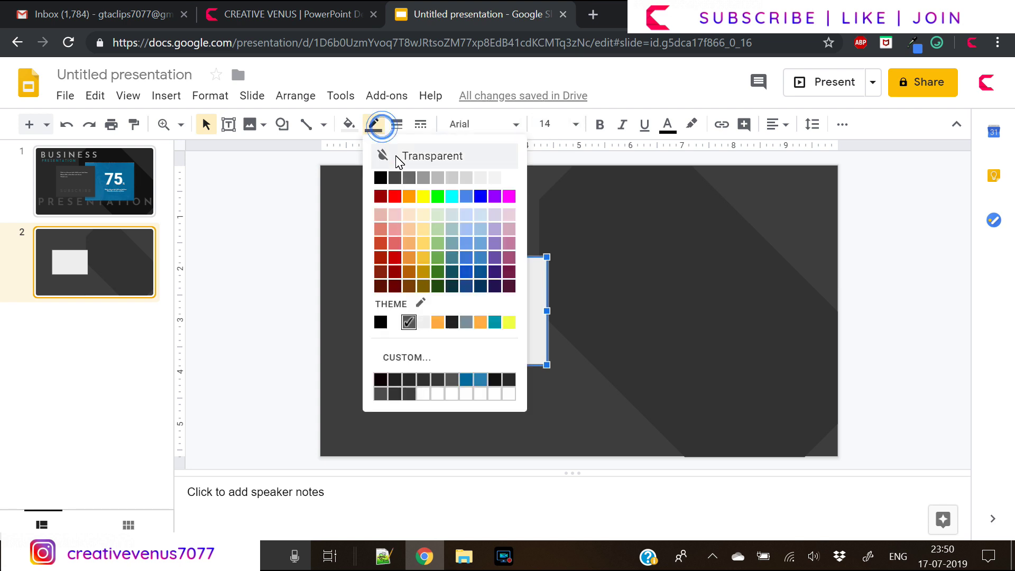
left_click(397, 158)
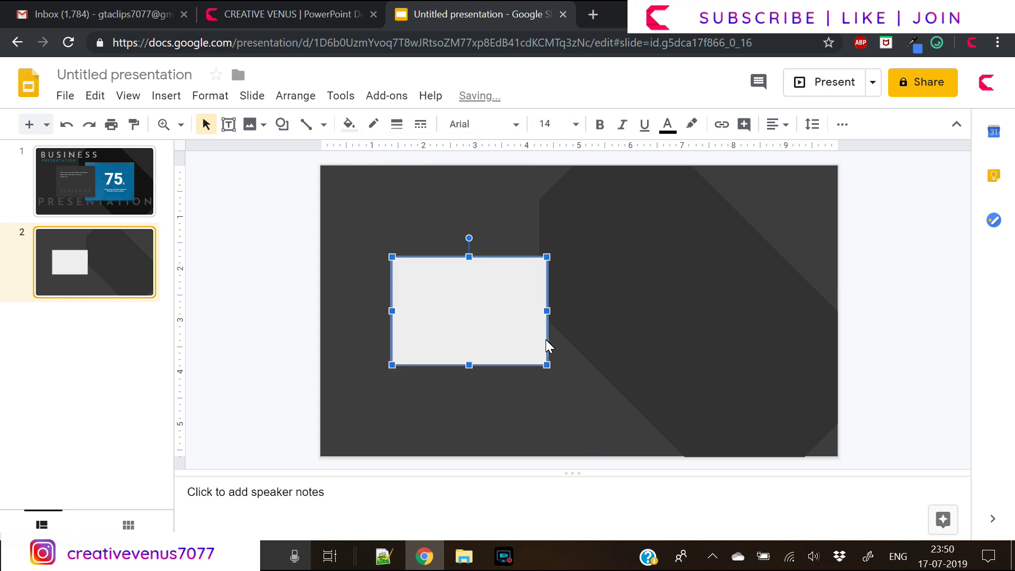
right_click(448, 296)
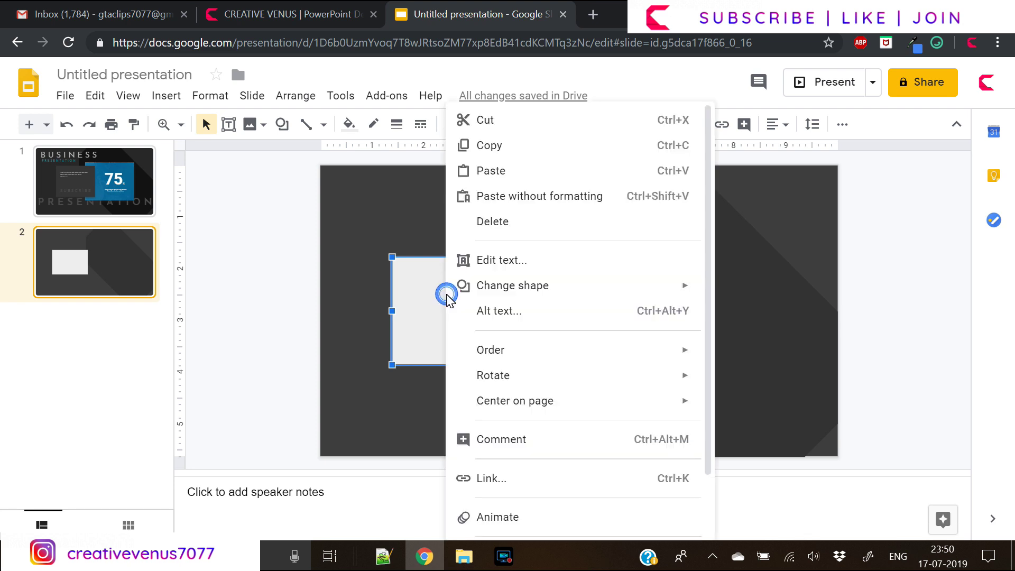
Fill the rectangle with dark gray 4.
left_click(353, 129)
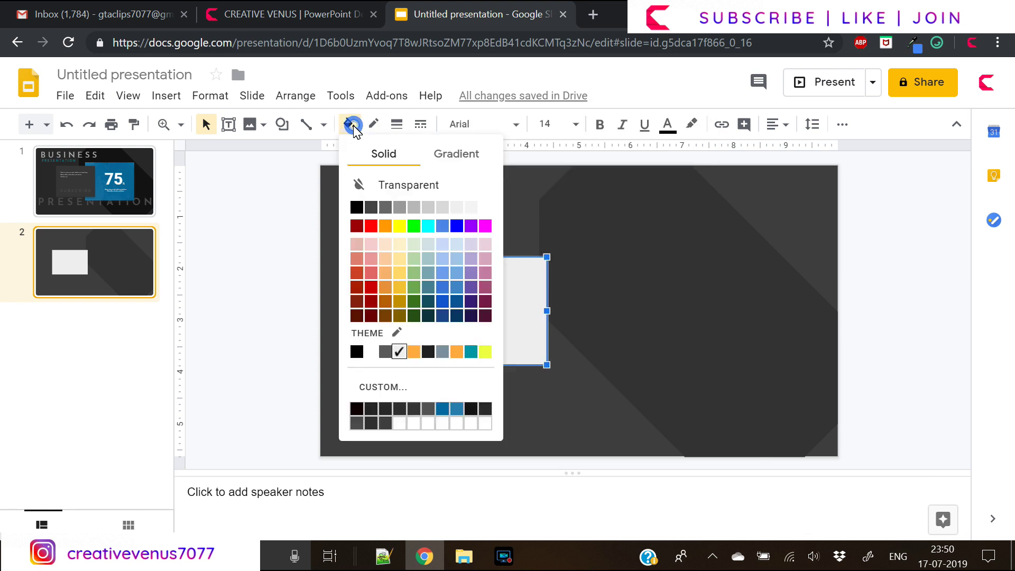
left_click(371, 207)
left_click(270, 290)
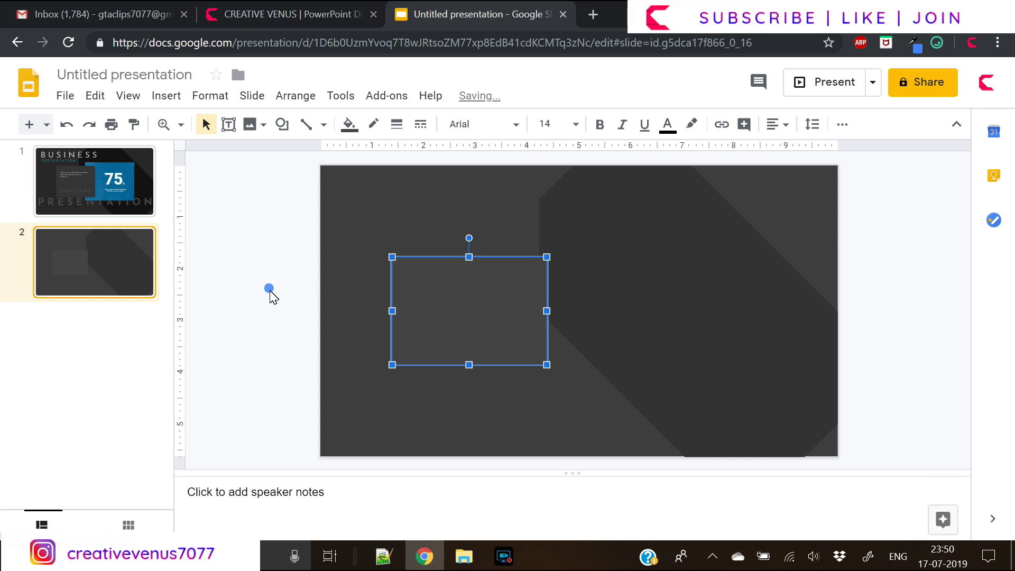
left_click(469, 309)
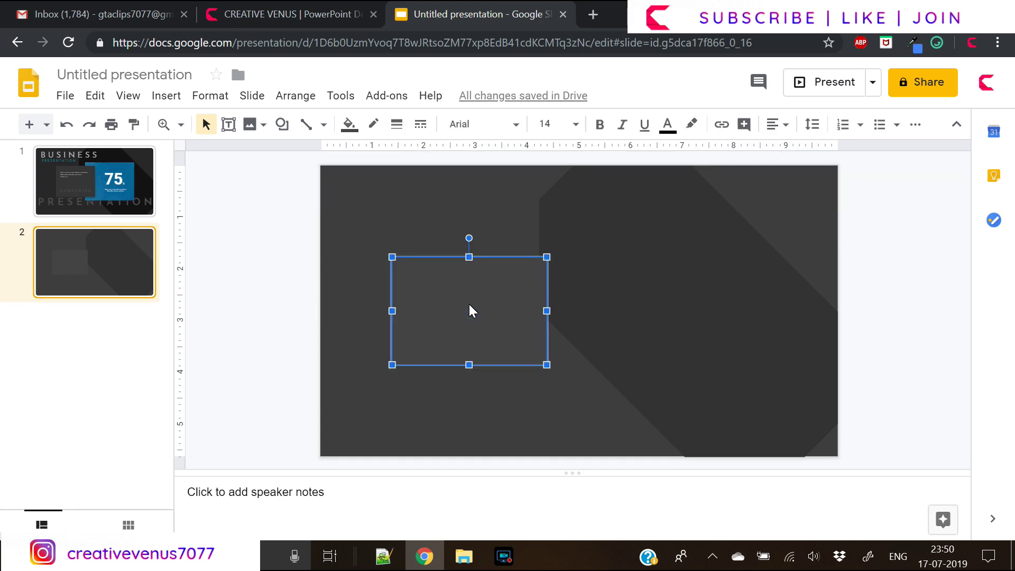
Open Format options for the rectangle from its right-click menu.
right_click(469, 307)
left_click(460, 301)
right_click(476, 286)
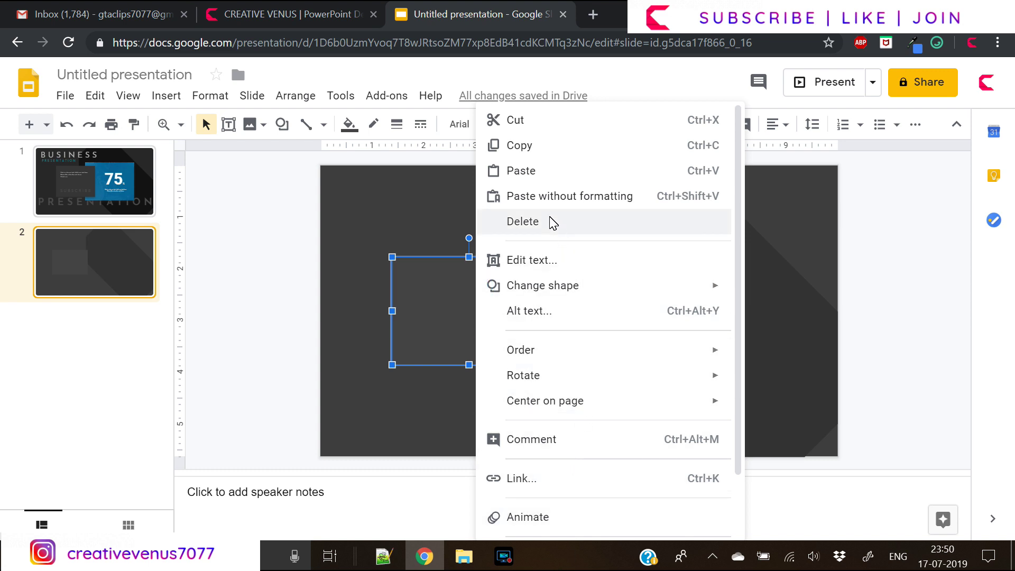
left_click(437, 284)
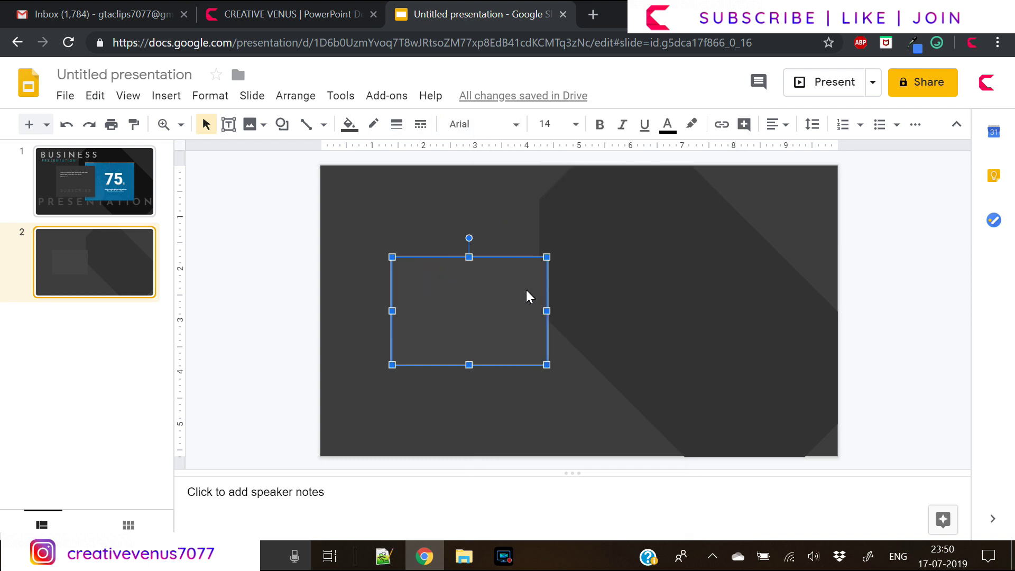
left_click(957, 124)
left_click(999, 77)
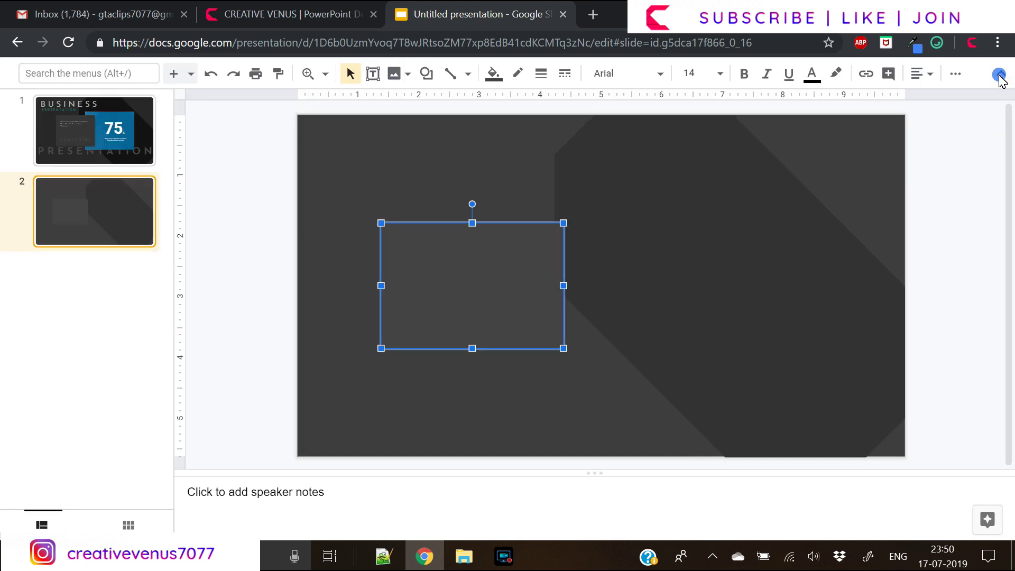
right_click(450, 305)
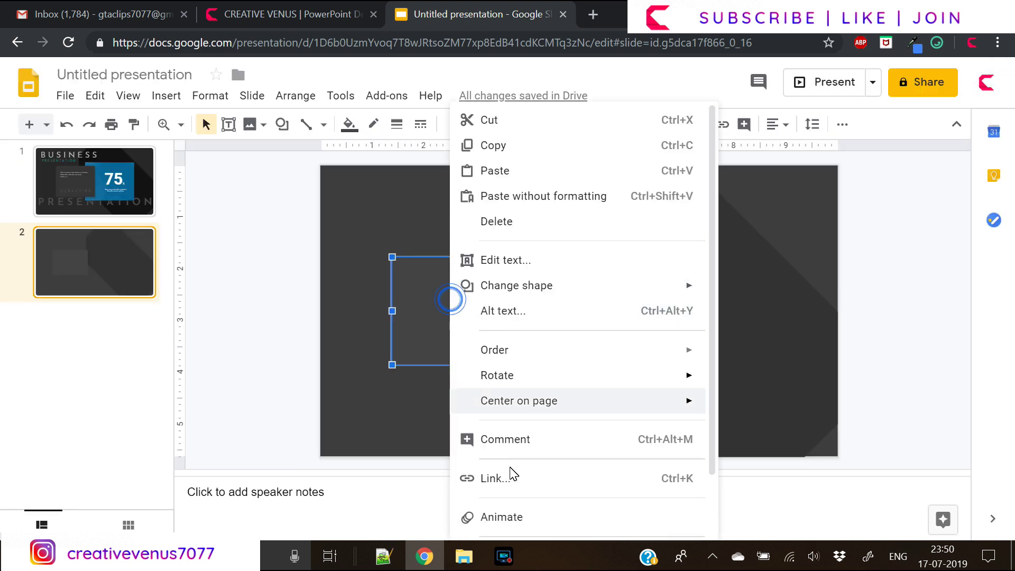
right_click(415, 275)
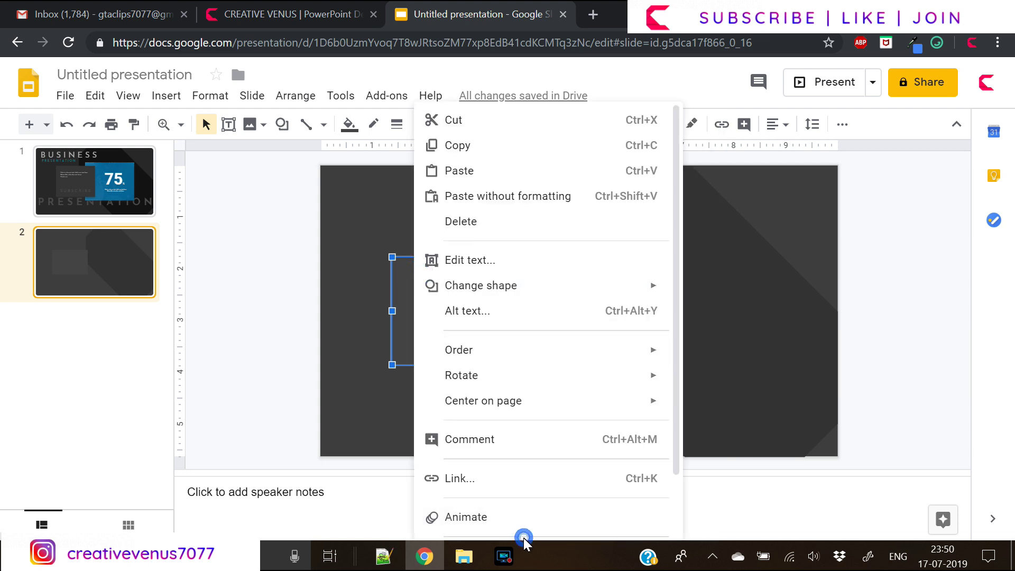
scroll(673, 460, "down", 3)
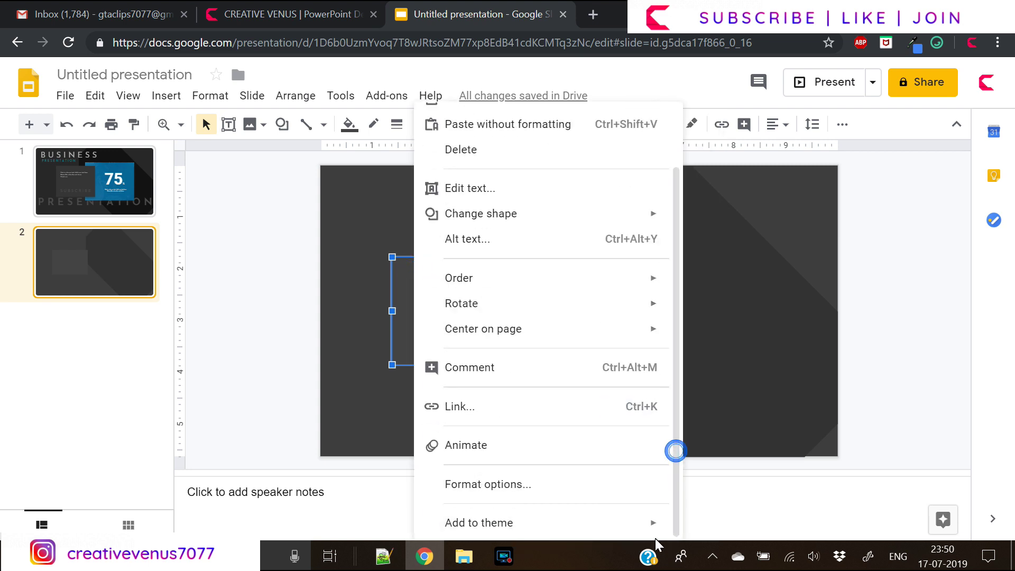
left_click(499, 483)
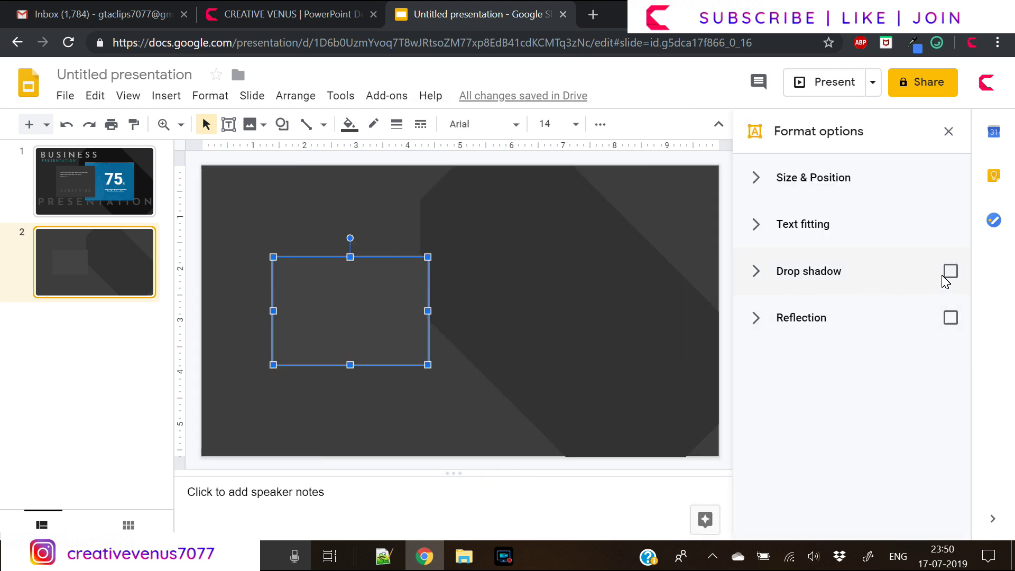
Give the rectangle a drop shadow with more distance, softer blur and a 68° angle.
left_click(950, 272)
left_click(756, 273)
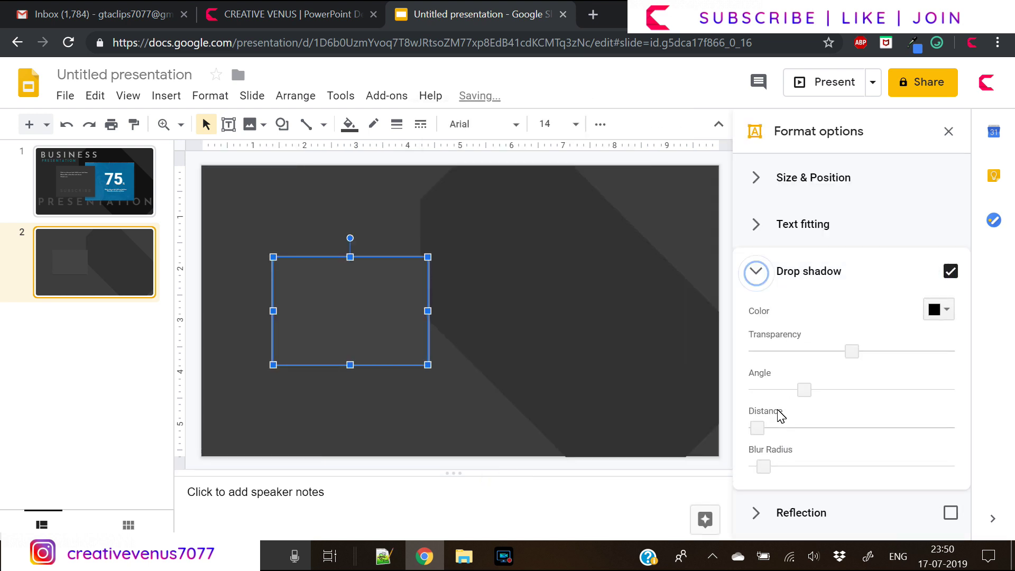
left_click_drag(757, 428, 764, 427)
left_click_drag(763, 467, 773, 468)
left_click(363, 435)
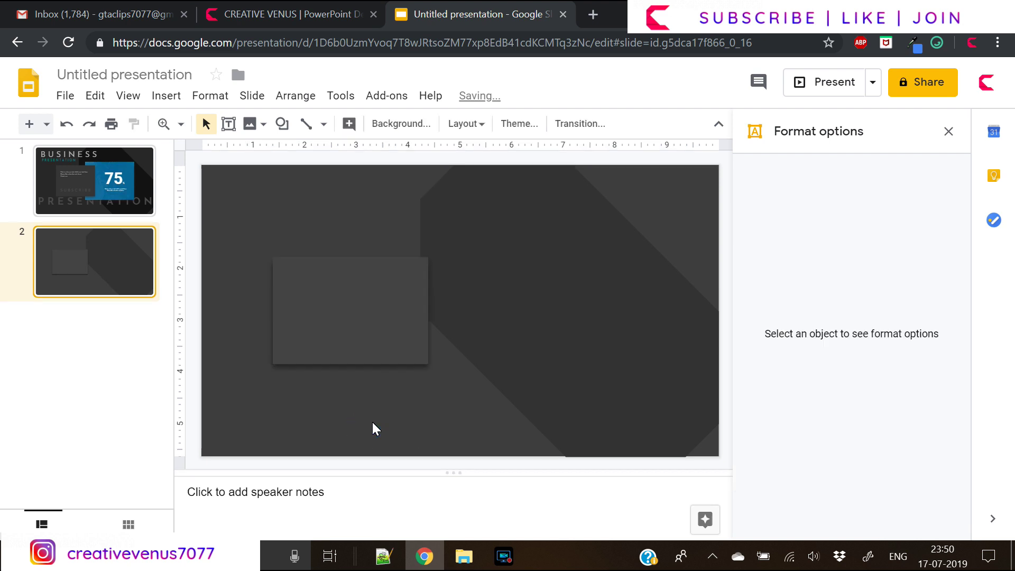
left_click(354, 316)
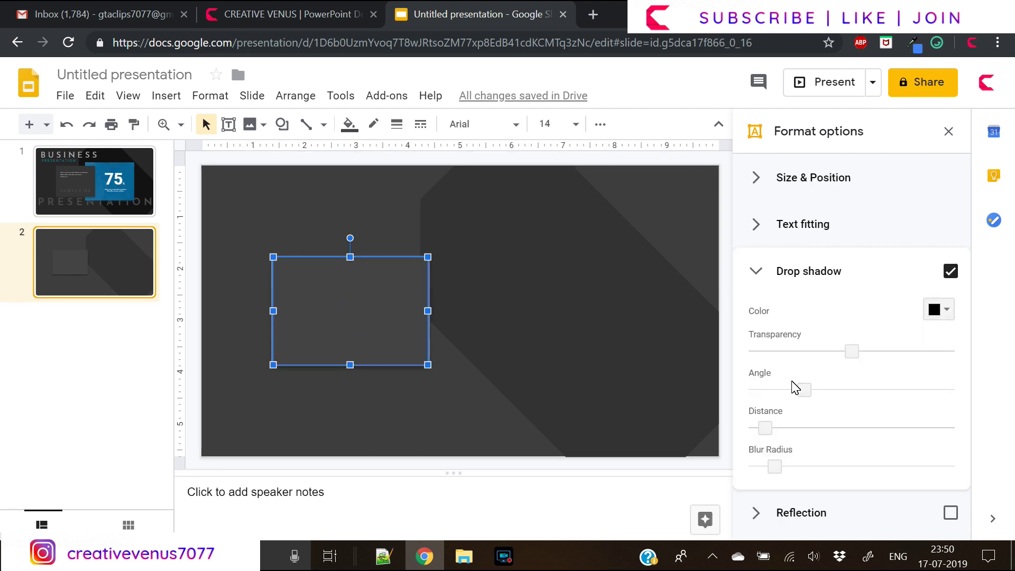
left_click(804, 390)
mouse_move(800, 390)
left_mouse_down()
mouse_move(824, 391)
mouse_move(782, 397)
left_mouse_up()
left_click(427, 418)
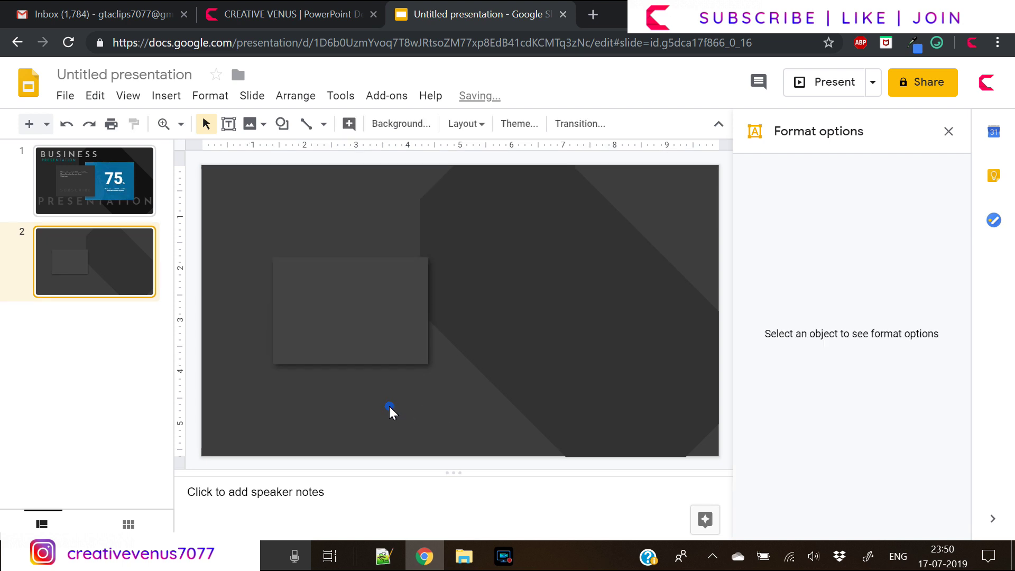
left_click(353, 305)
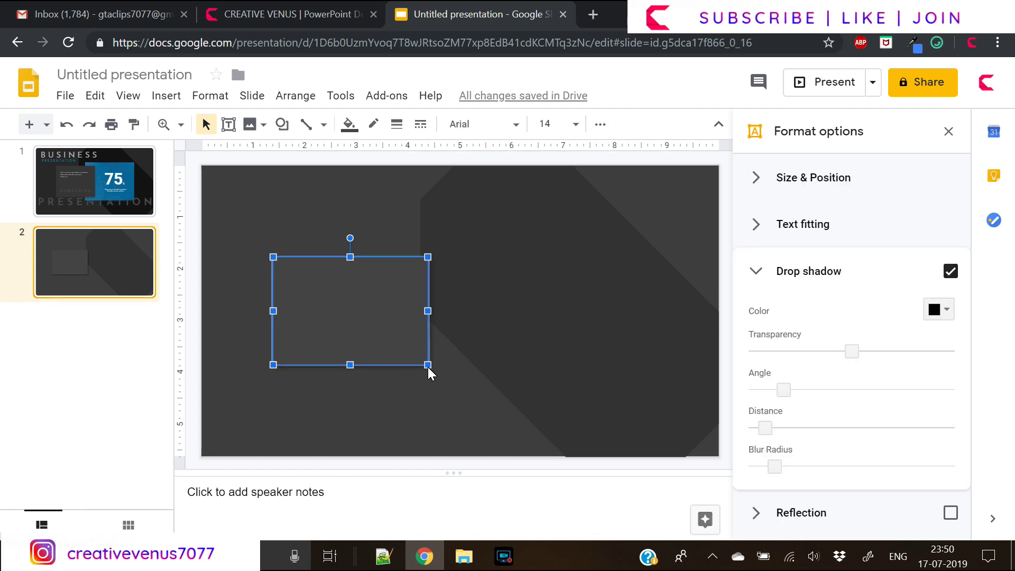
Fill the rectangle with a custom dark grey #464646.
left_click(349, 125)
left_click(404, 386)
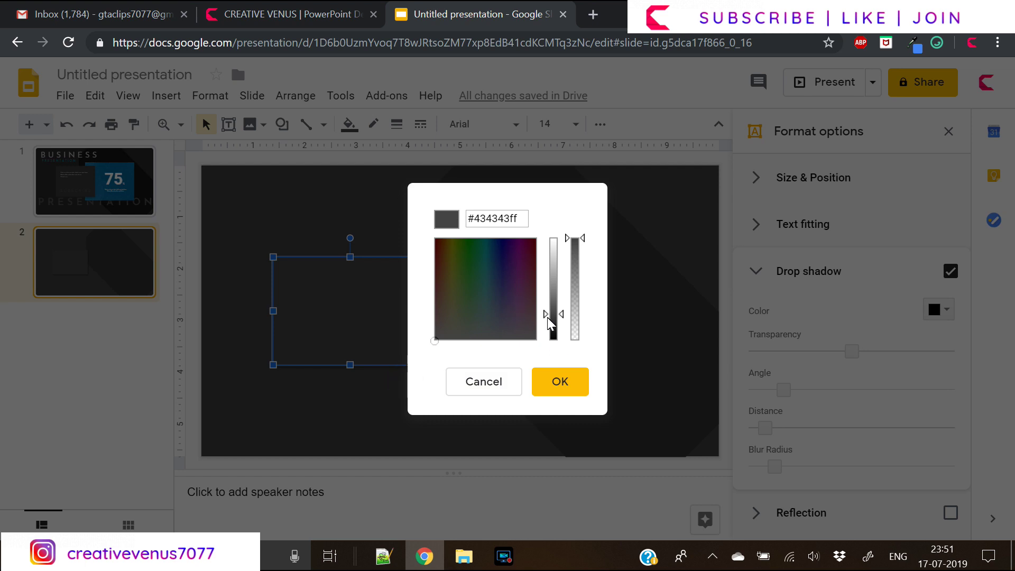
left_click_drag(563, 316, 563, 314)
left_click(558, 377)
left_click(426, 417)
left_click(391, 414)
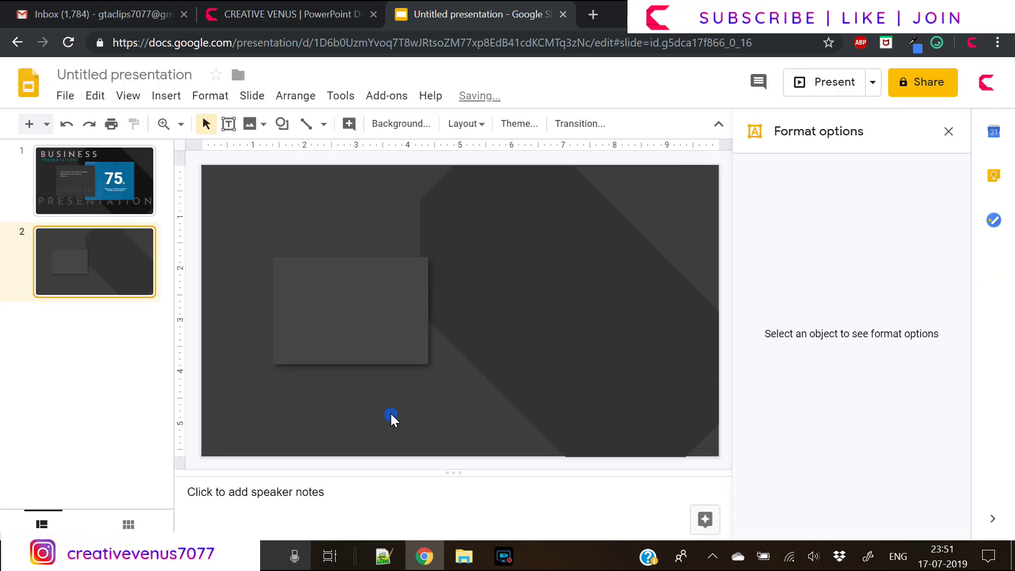
left_click(165, 96)
Upload the blue abstract paint image from the computer onto the slide.
mouse_move(263, 133)
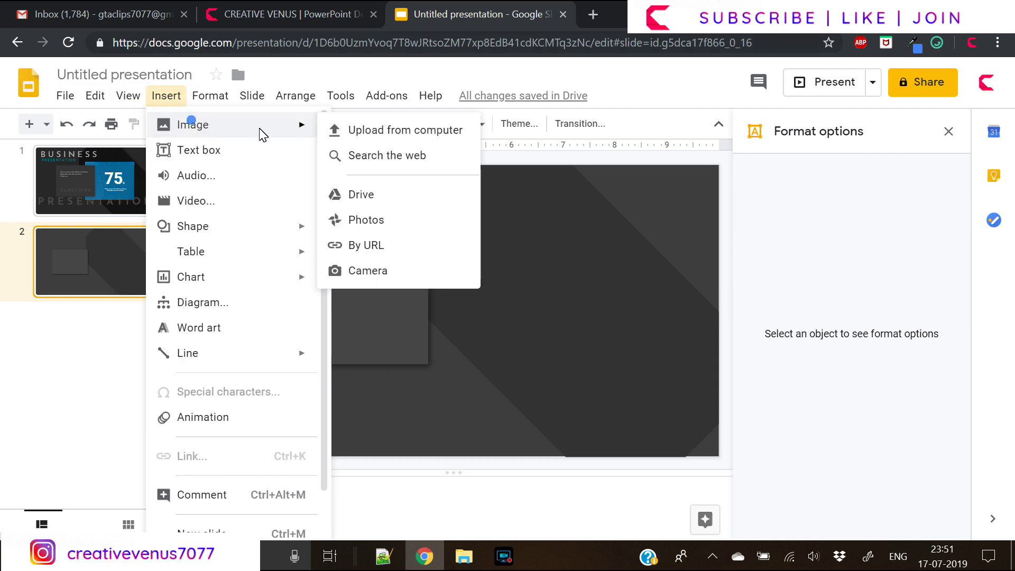
left_click(404, 133)
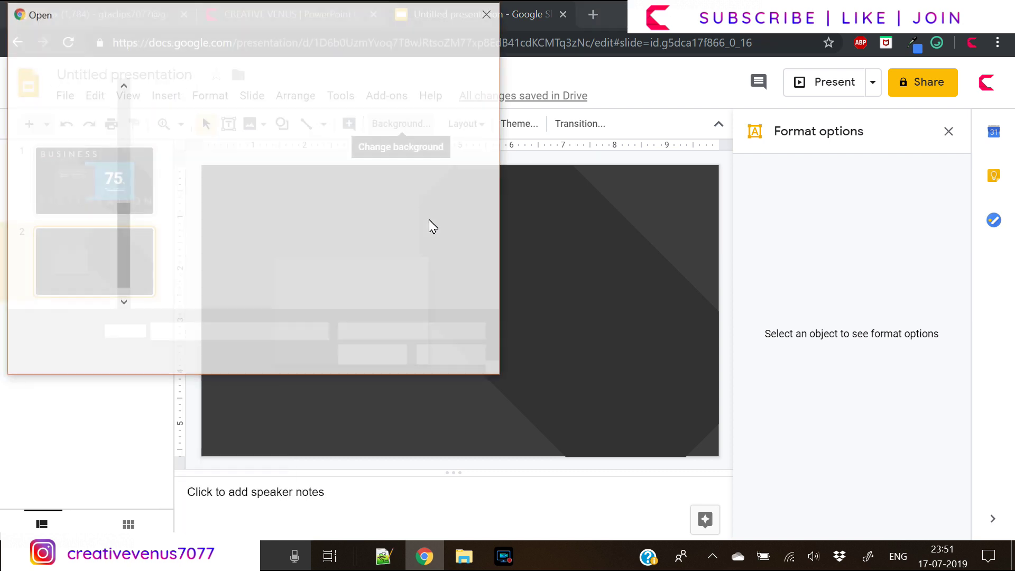
left_click(188, 143)
left_click(380, 359)
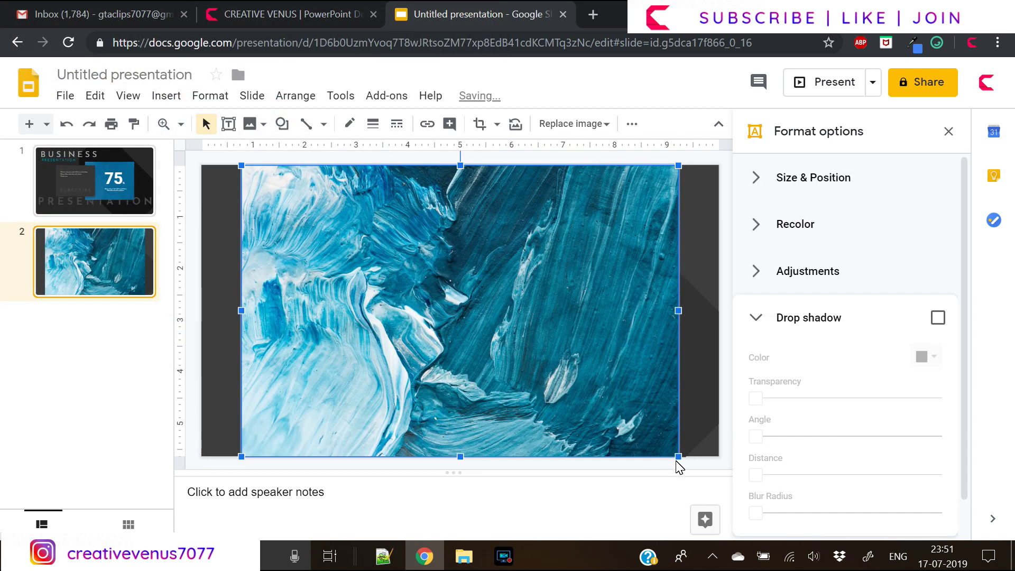
Resize the image and place it just right of the grey rectangle.
left_click_drag(678, 456, 561, 377)
left_click_drag(481, 331, 526, 323)
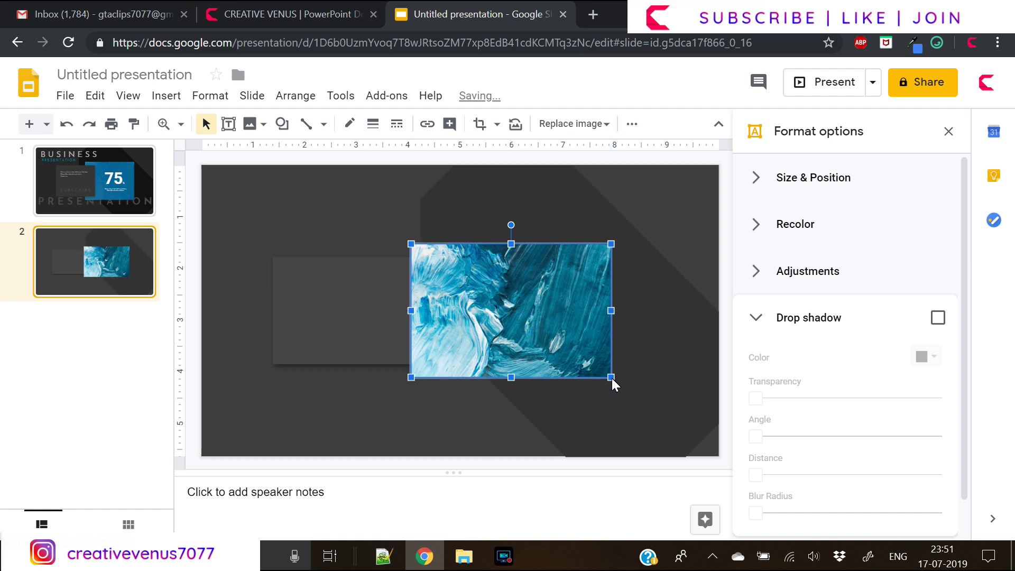
left_click_drag(611, 378, 626, 388)
left_click_drag(516, 336, 547, 337)
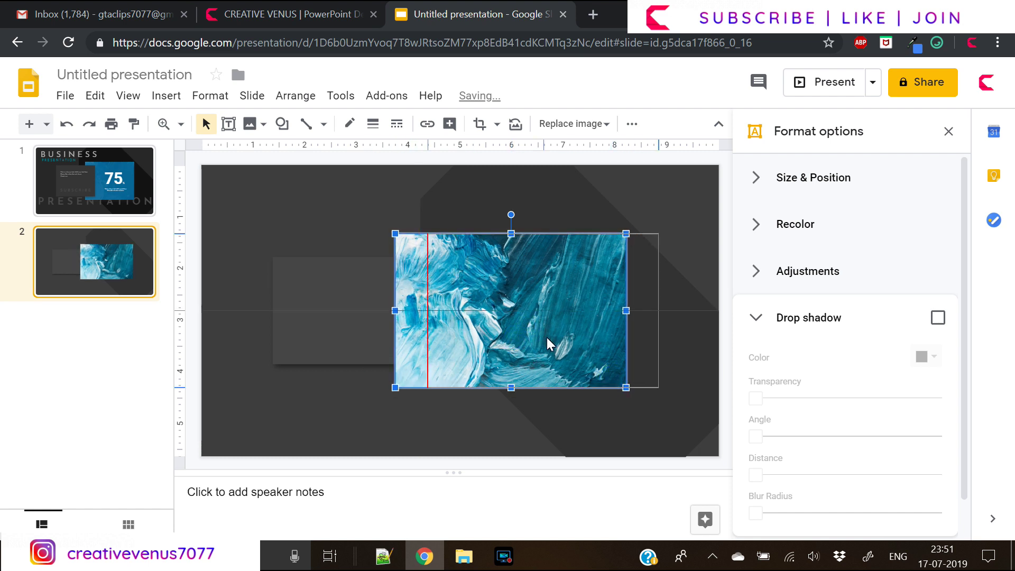
left_click(329, 322)
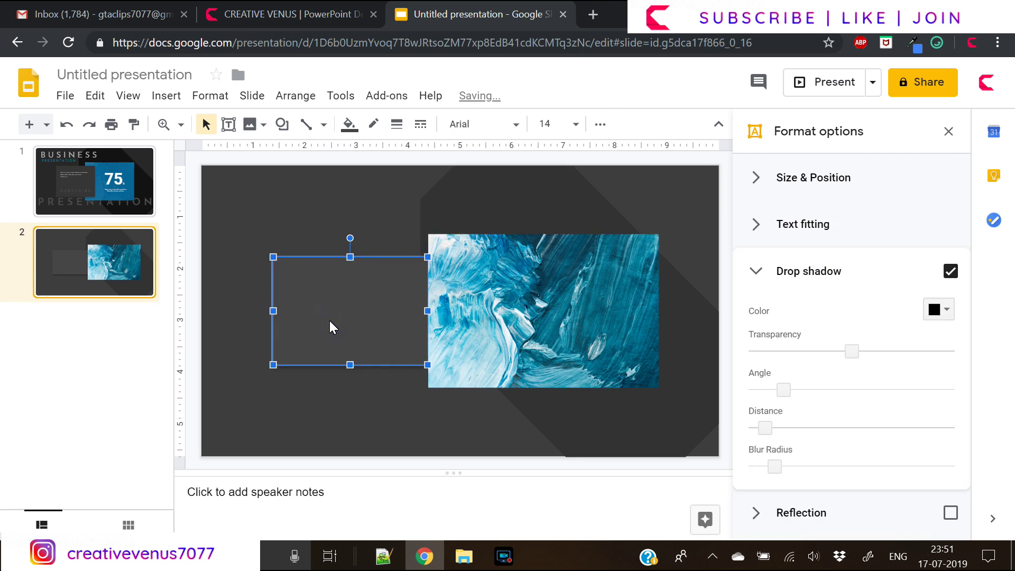
Bring the grey rectangle to front and slide the blue image left beneath it.
right_click(356, 301)
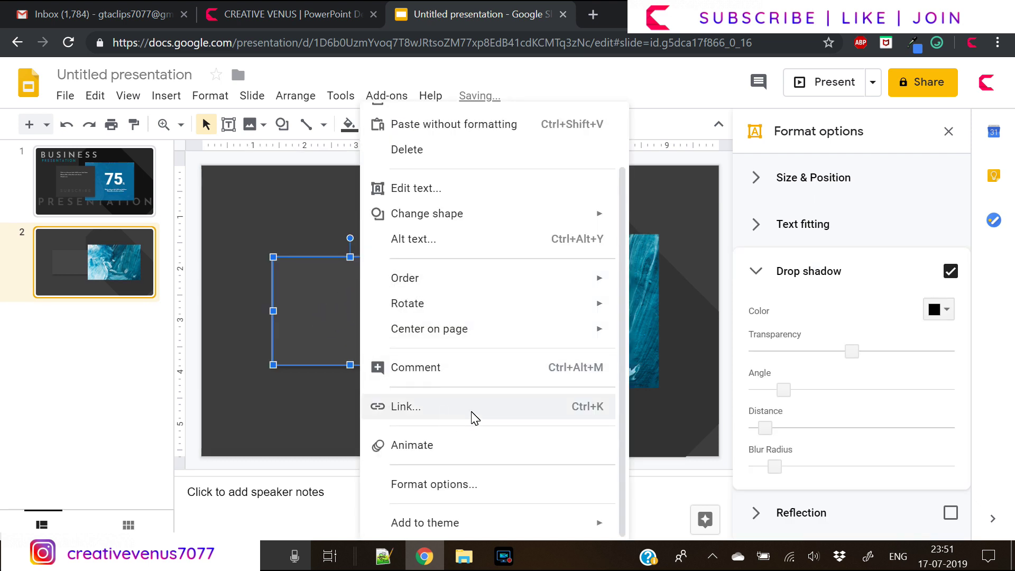
mouse_move(493, 280)
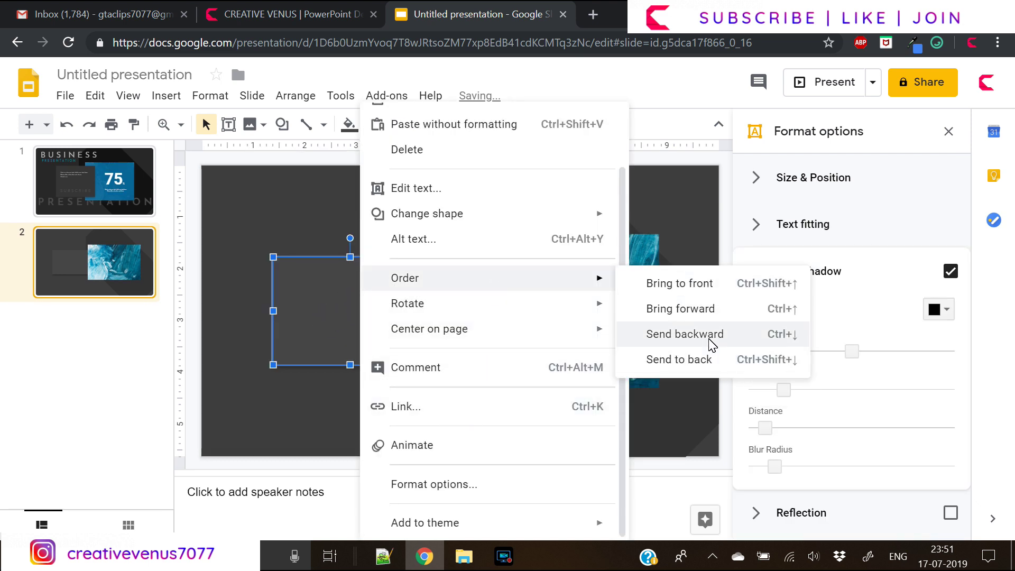
left_click(703, 291)
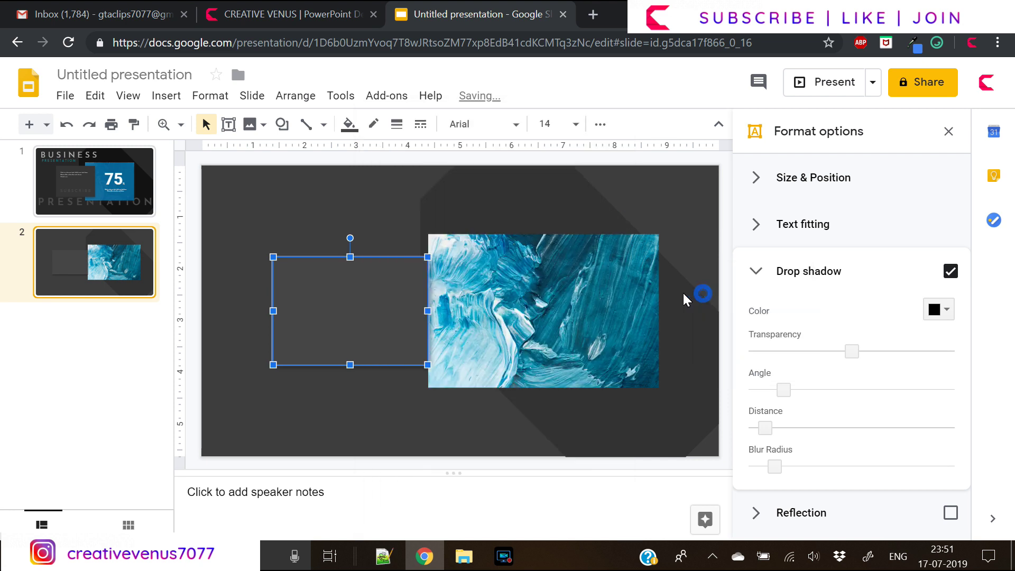
left_click(507, 325)
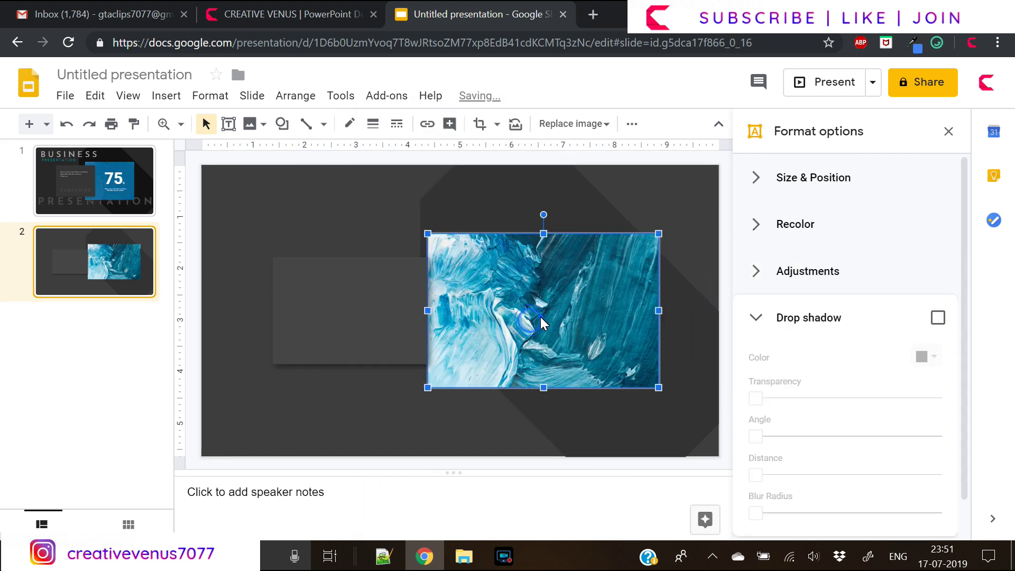
left_click_drag(540, 316, 515, 318)
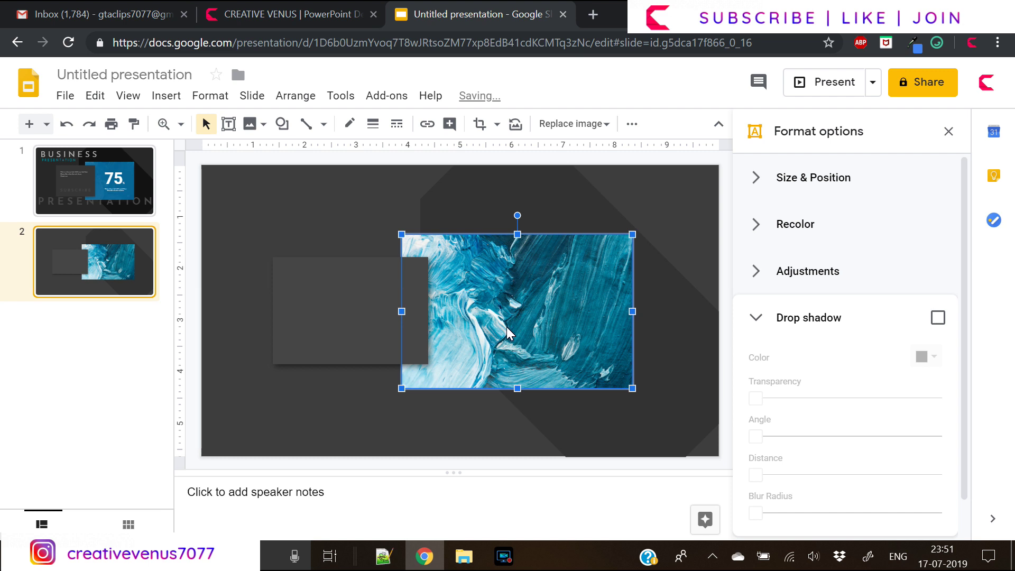
Make the grey rectangle taller and wider and shift it slightly right.
left_click(332, 312)
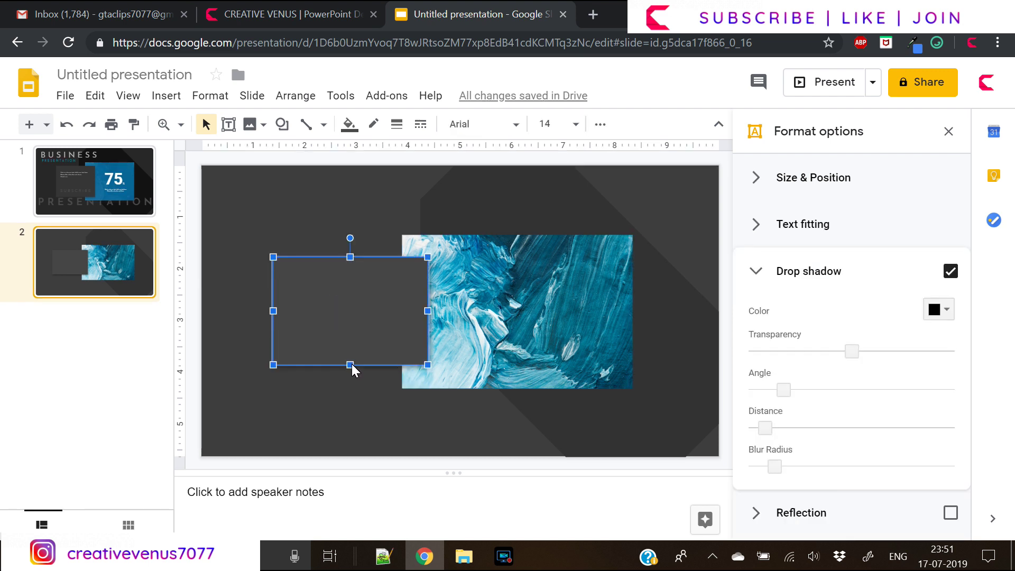
left_click_drag(350, 365, 356, 373)
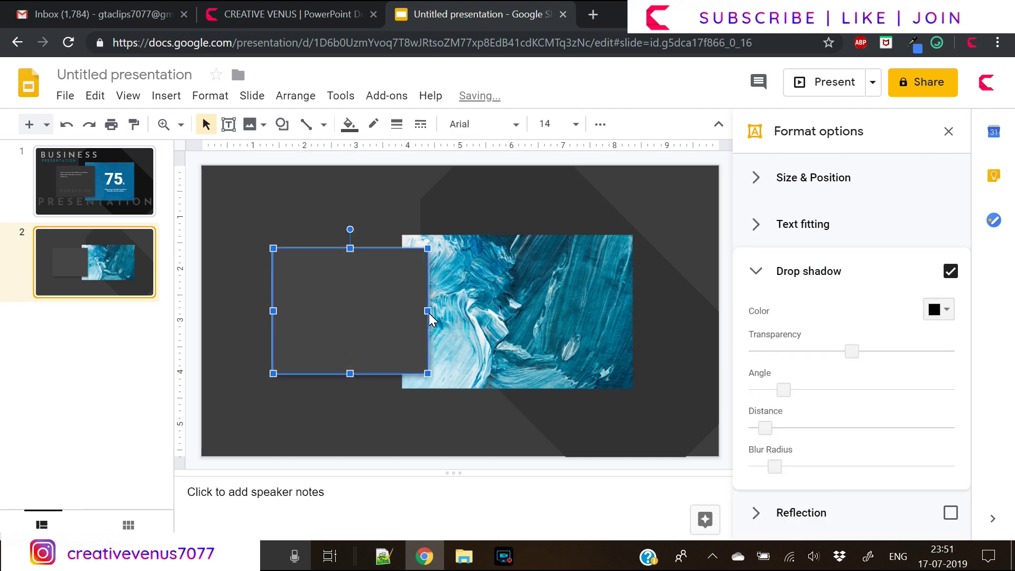
left_click_drag(429, 311, 449, 315)
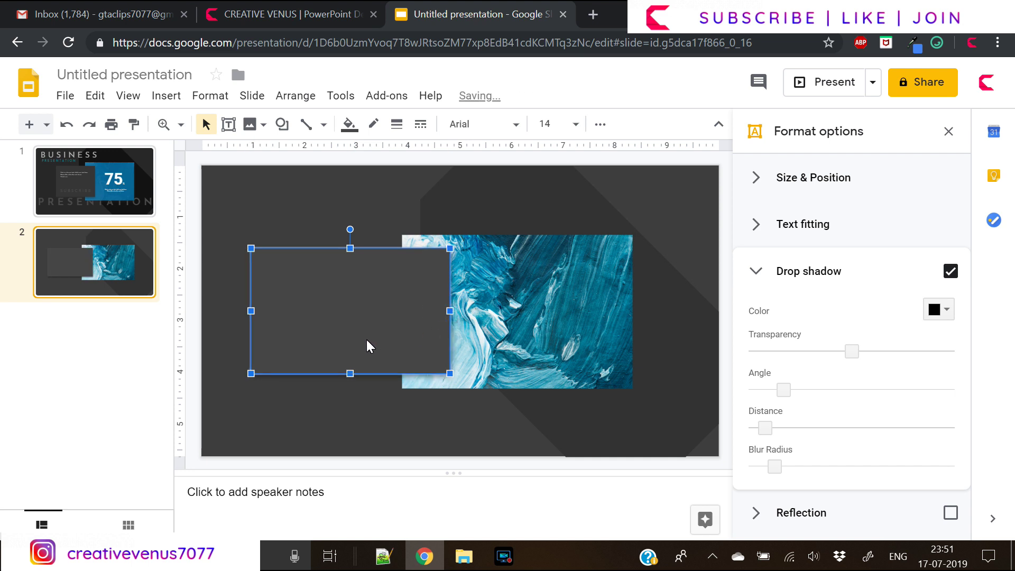
left_click_drag(363, 332, 379, 332)
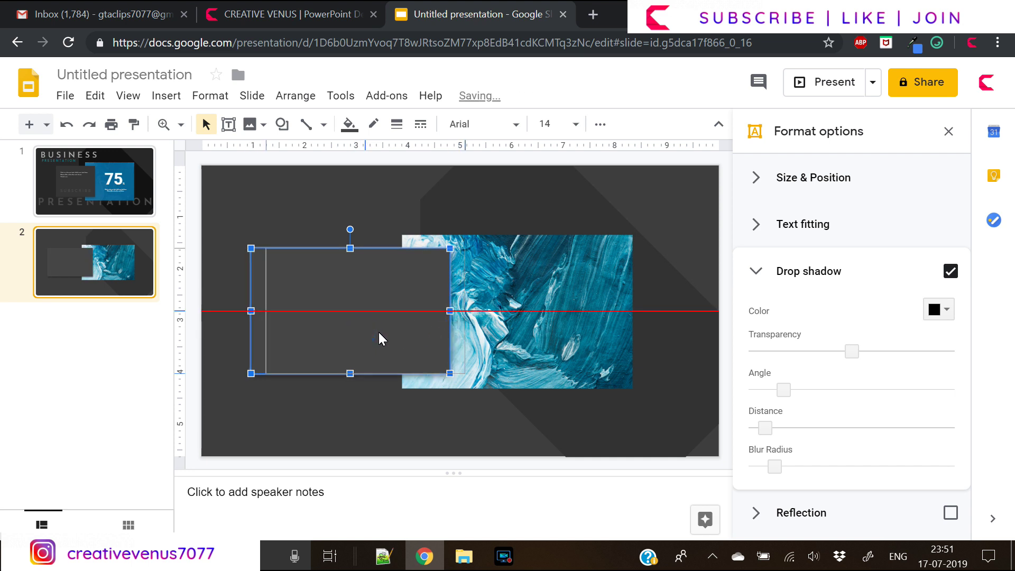
left_click(535, 338, "shift")
Group the grey rectangle with the blue paint image.
right_click(534, 339)
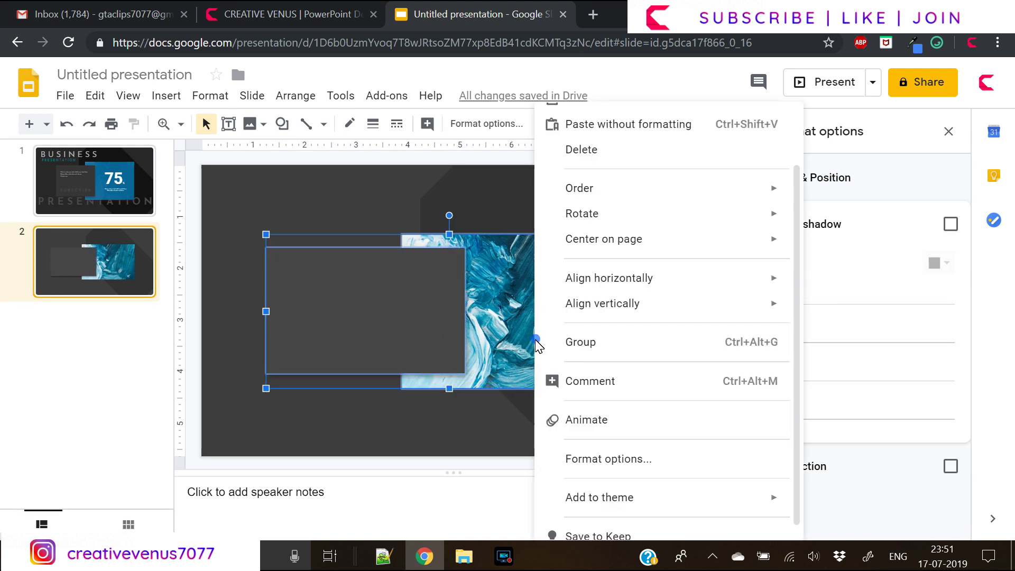
left_click(592, 335)
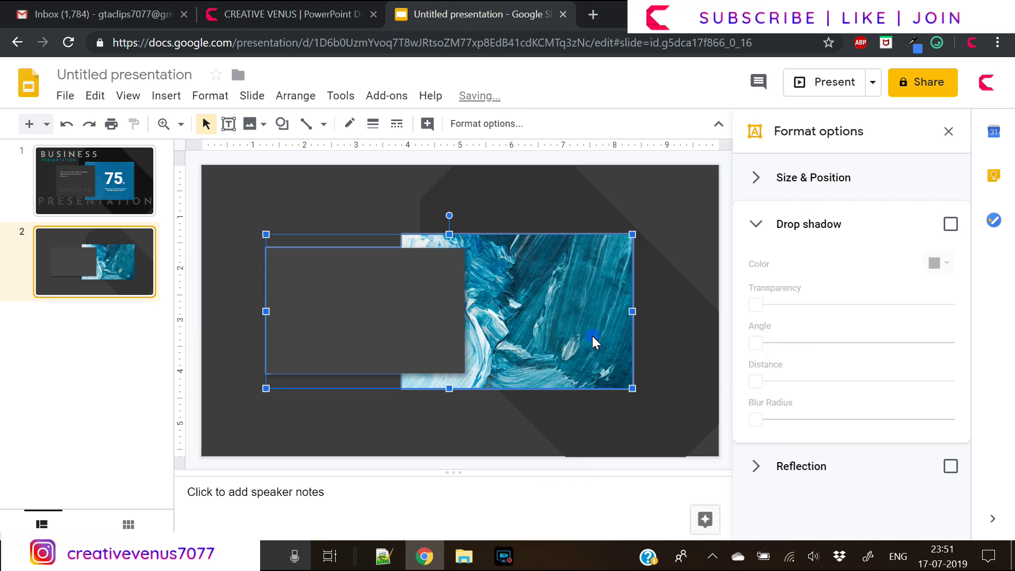
right_click(522, 298)
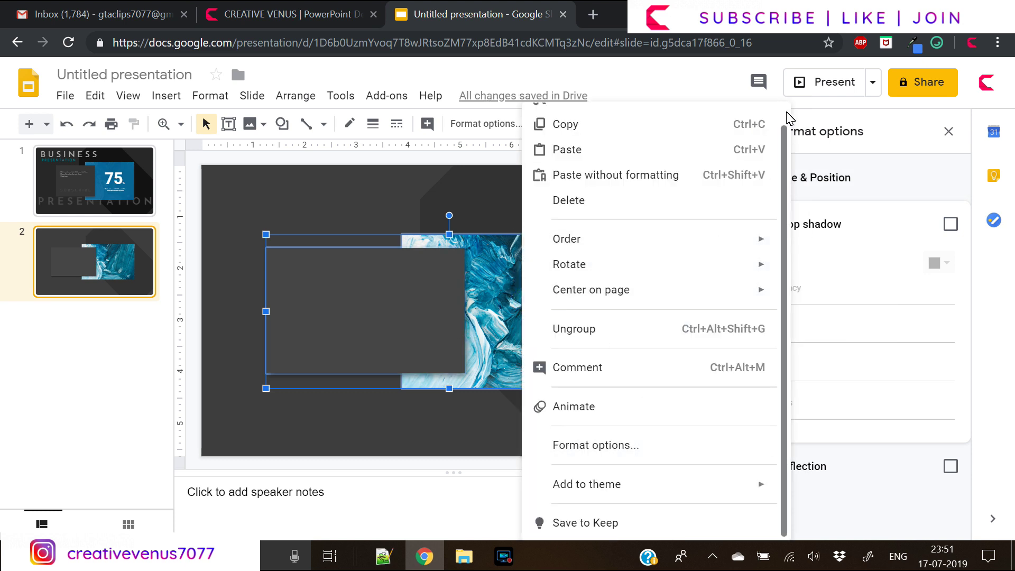
left_click(596, 450)
Nudge the group toward the slide centre, then deselect it and close the Format options panel.
left_click_drag(561, 308, 558, 311)
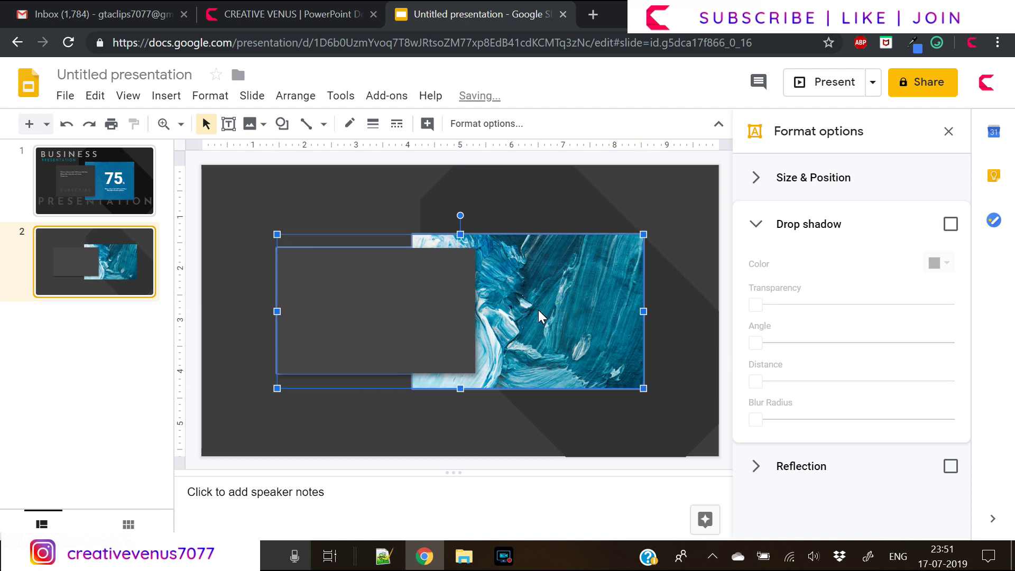
right_click(539, 311)
left_click(644, 324)
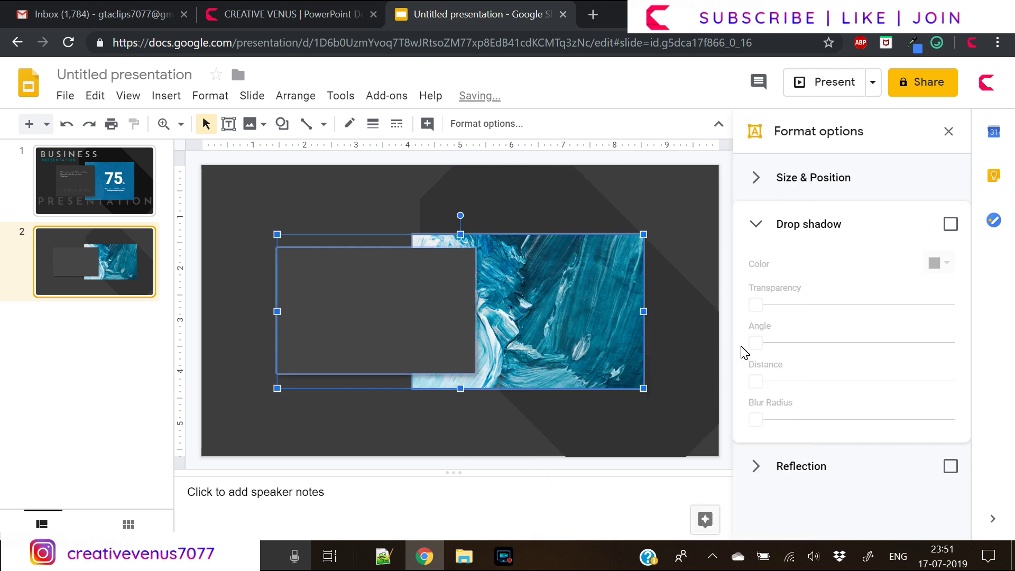
left_click(725, 344)
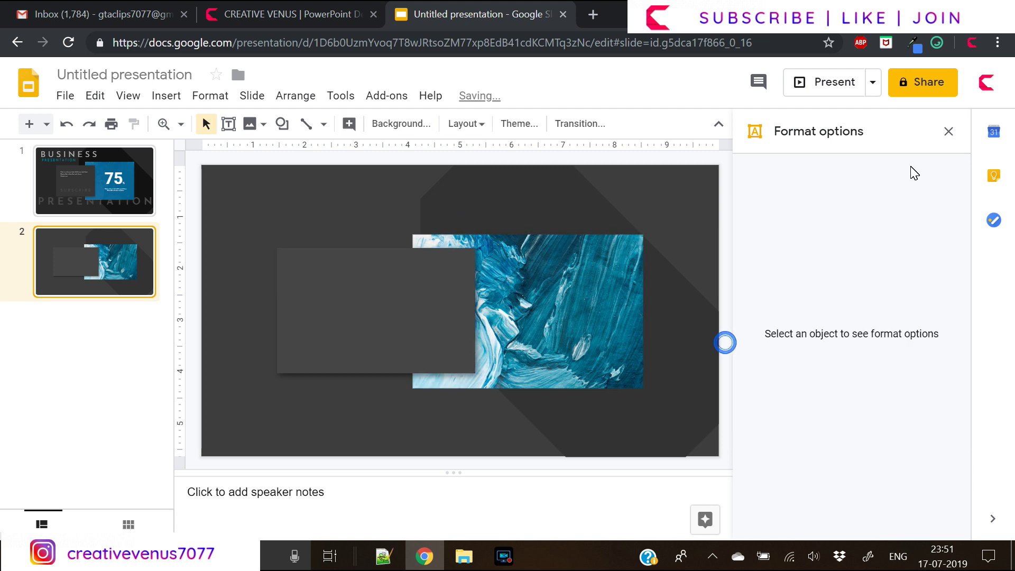
left_click(948, 131)
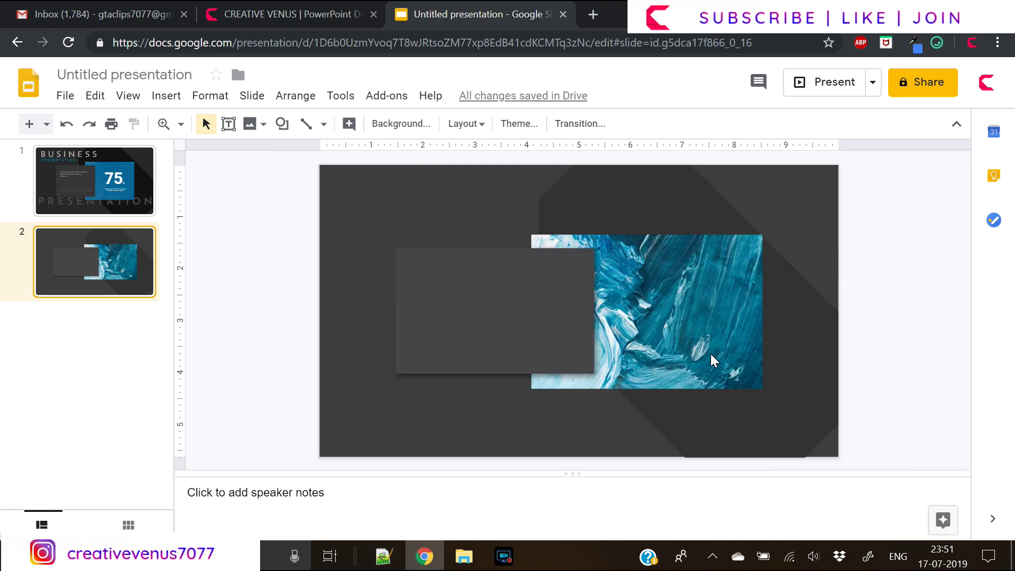
Duplicate the dark rectangle and stretch the copy to cover the whole blue image.
left_click(503, 308)
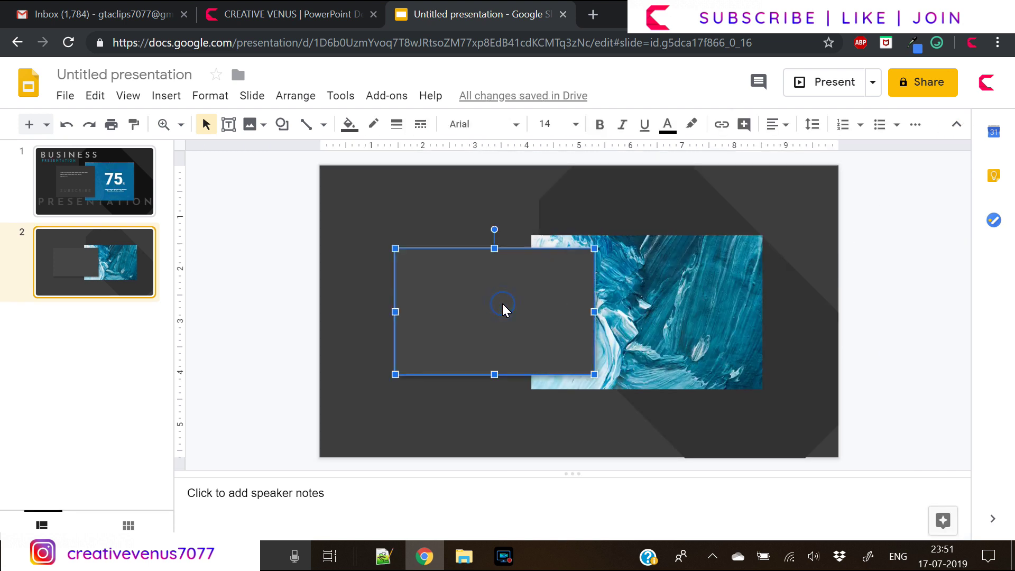
key("Right")
key("Down")
left_click_drag(475, 313, 598, 287)
left_click_drag(730, 361, 762, 389)
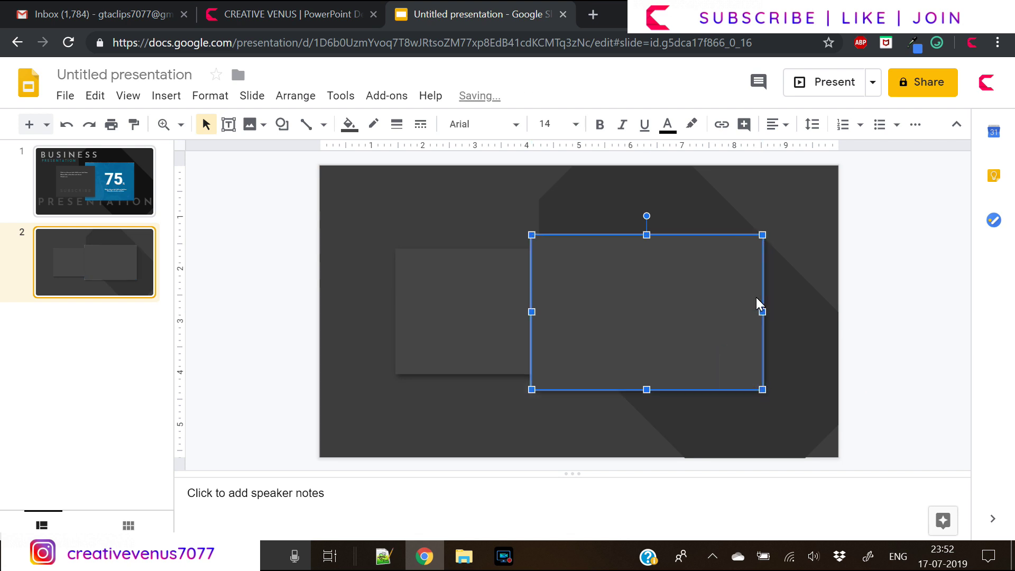
Make the copy's outline transparent and bring up its Format options.
left_click(373, 125)
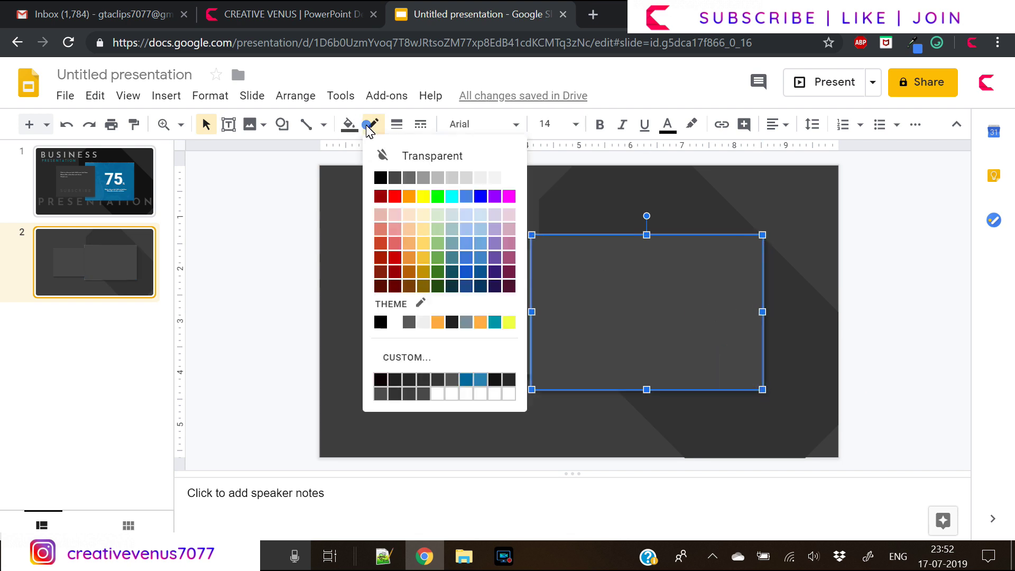
left_click(429, 157)
right_click(646, 313)
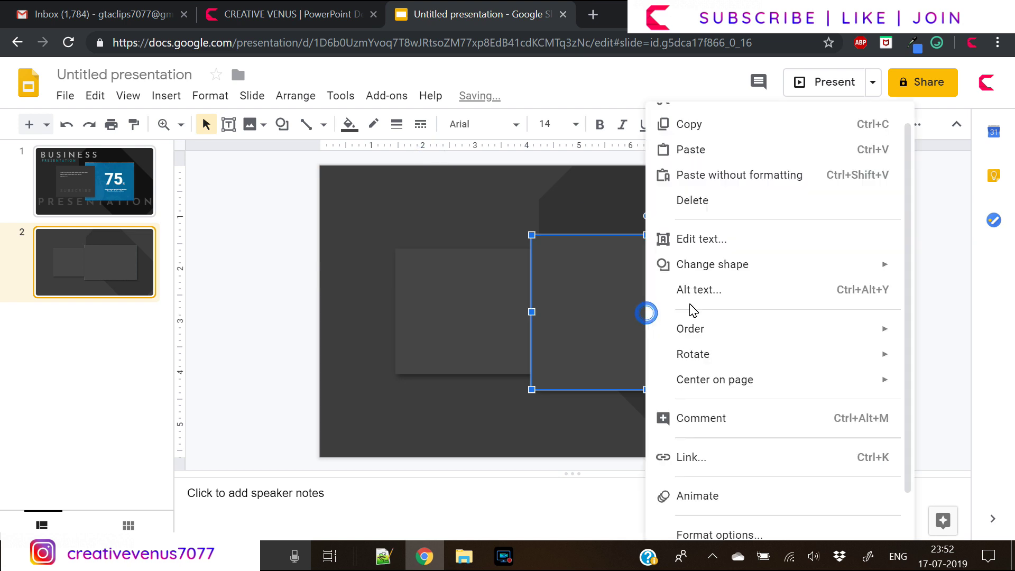
left_click(734, 535)
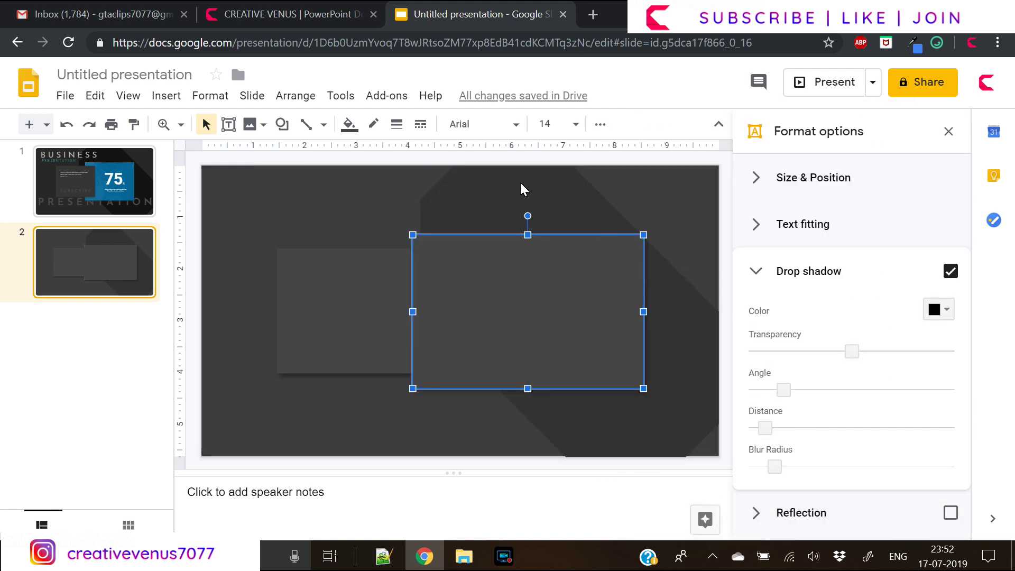
Fill the covering rectangle with the teal Accent 5 theme colour.
left_click(349, 124)
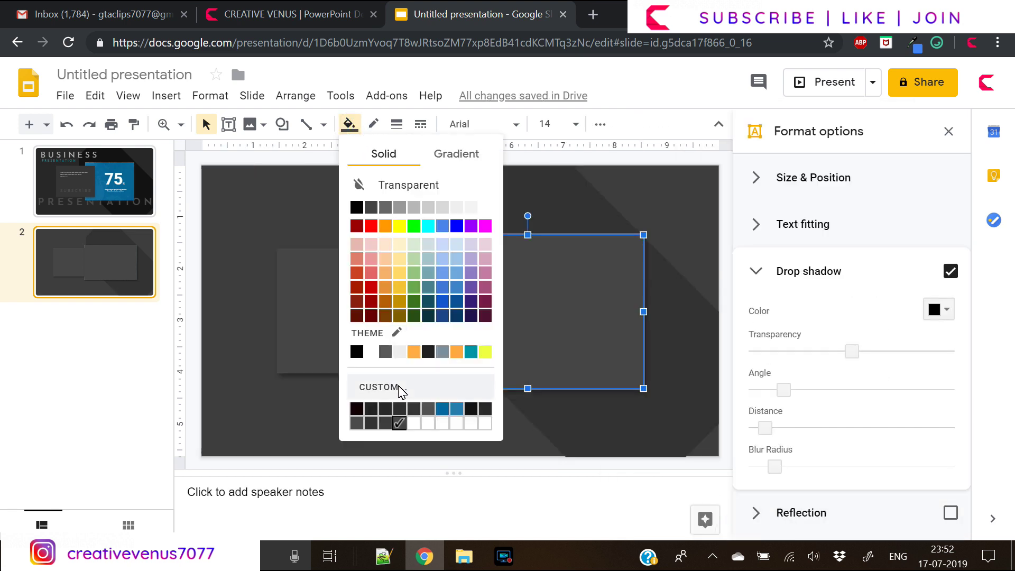
left_click(396, 331)
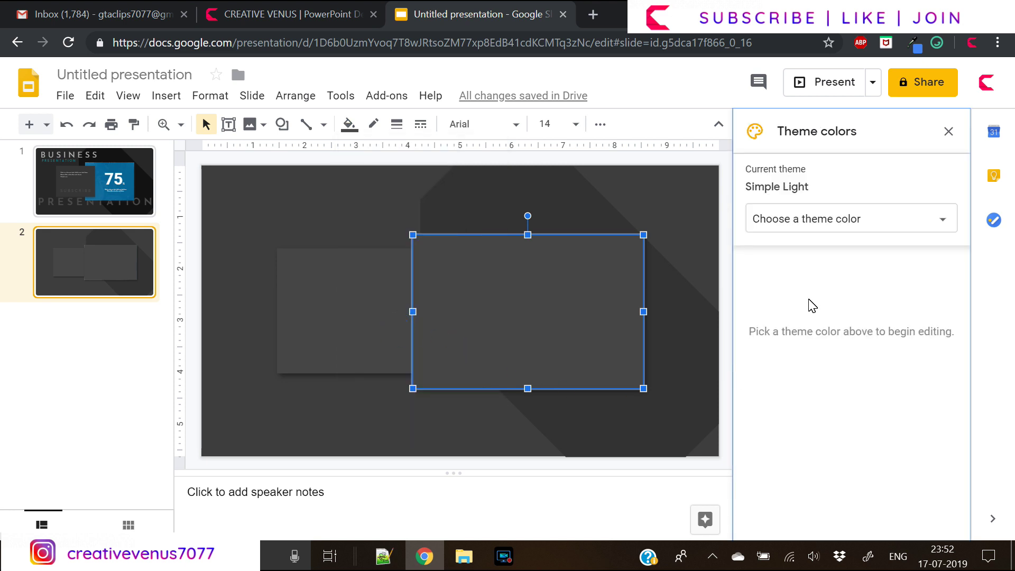
left_click(943, 218)
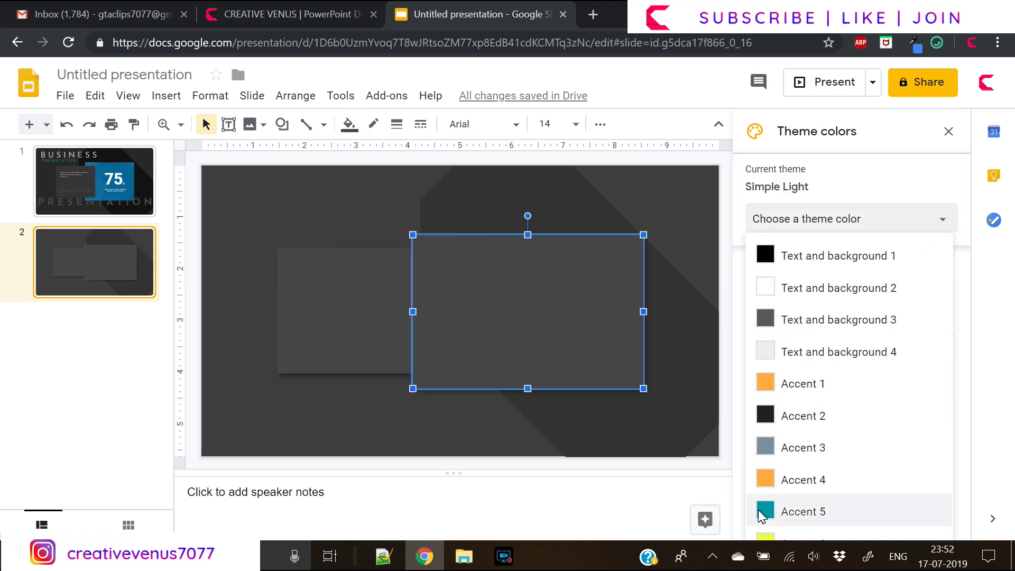
left_click(762, 513)
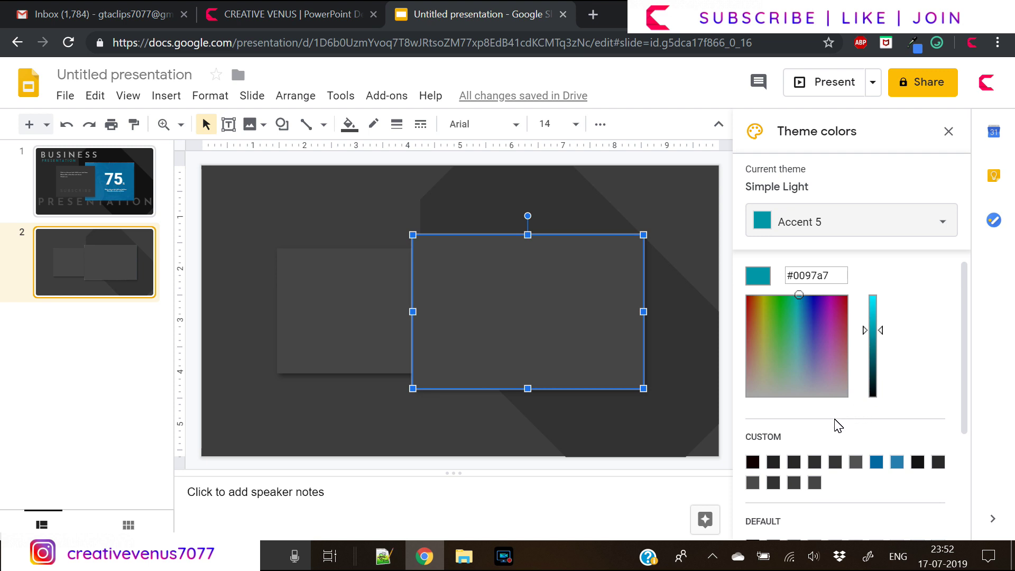
scroll(951, 315, "down", 3)
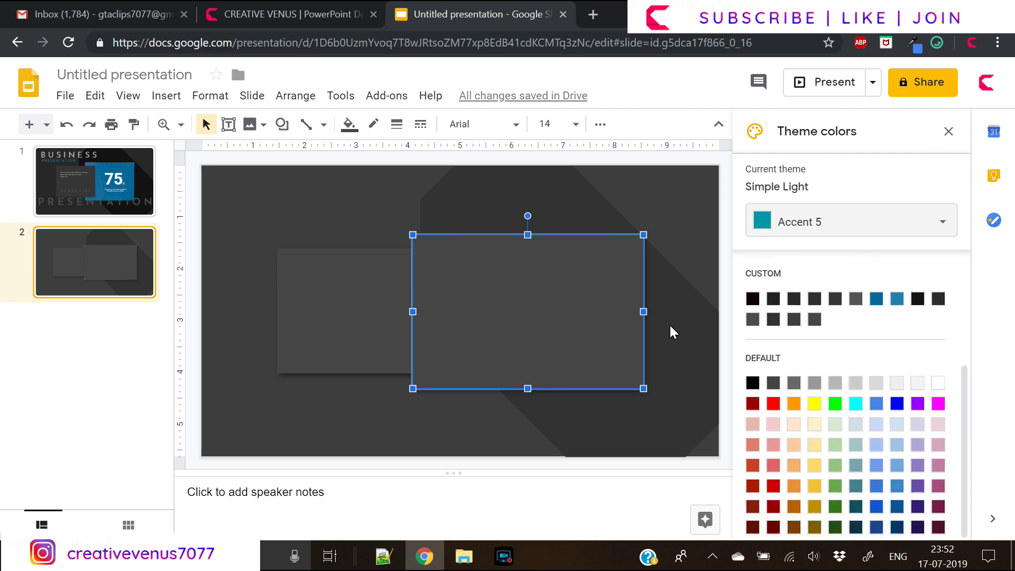
left_click(348, 125)
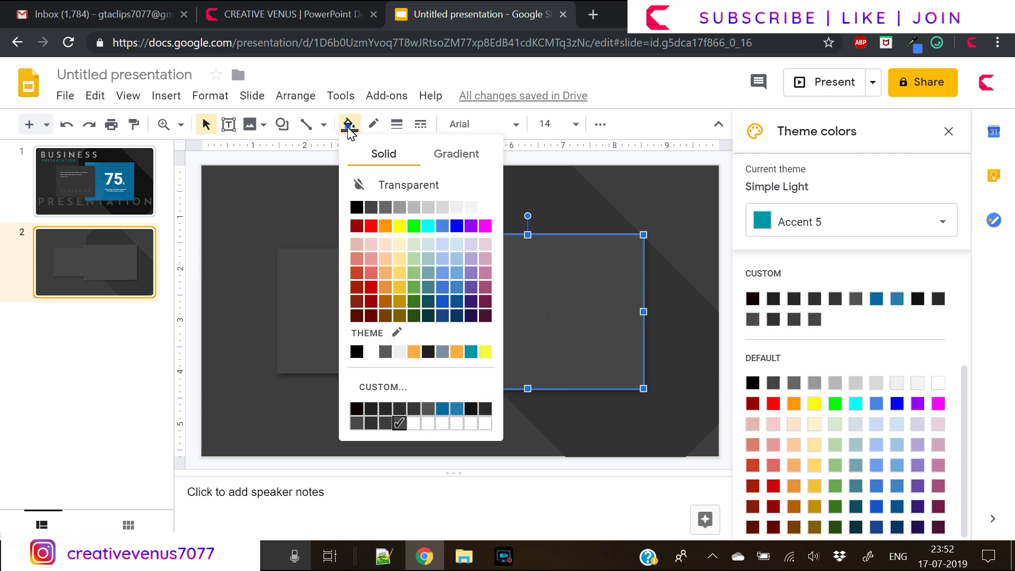
left_click(472, 352)
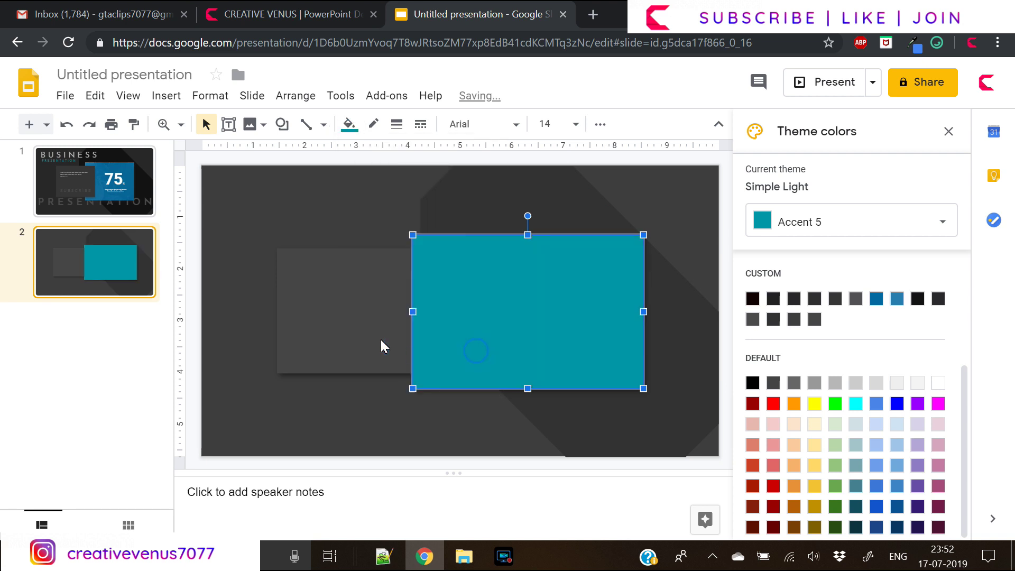
Lower the teal fill's alpha to #0097a7d6 in the custom colour picker.
right_click(551, 331)
left_click(609, 530)
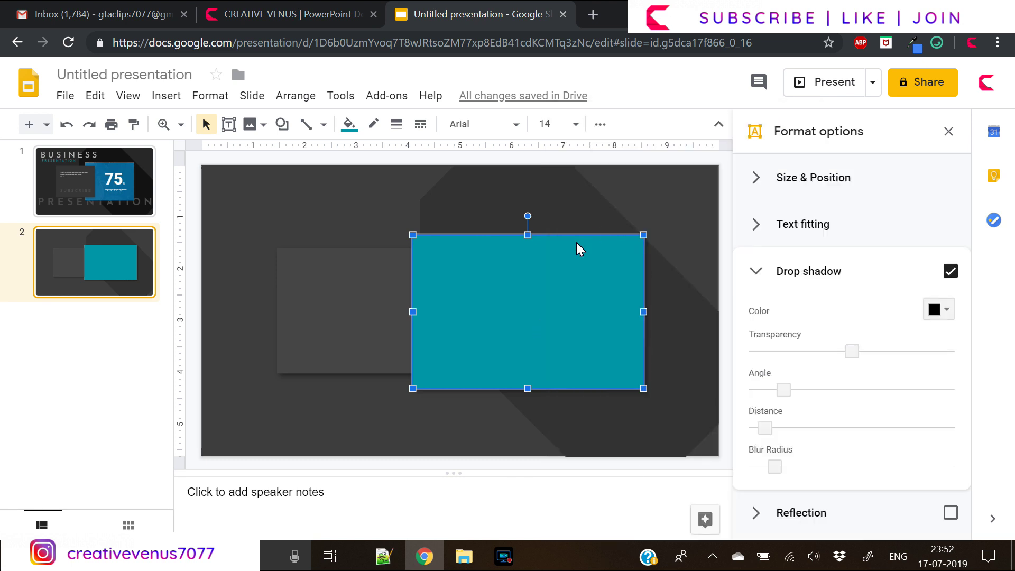
left_click(348, 124)
left_click(418, 387)
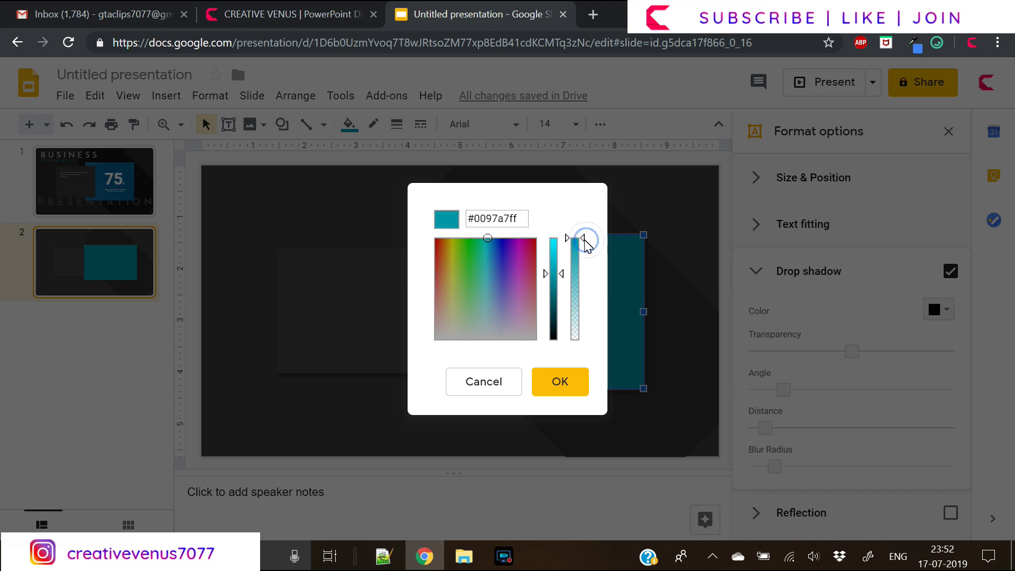
left_click_drag(584, 239, 584, 254)
left_click(555, 391)
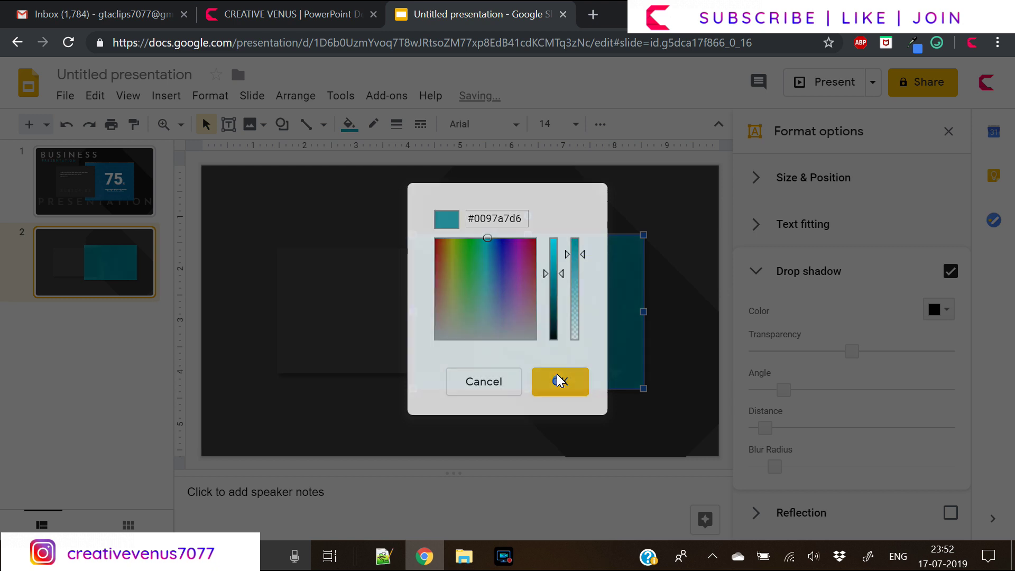
Bring the grey rectangle to the front so it overlaps the teal panel's left edge.
left_click(371, 296)
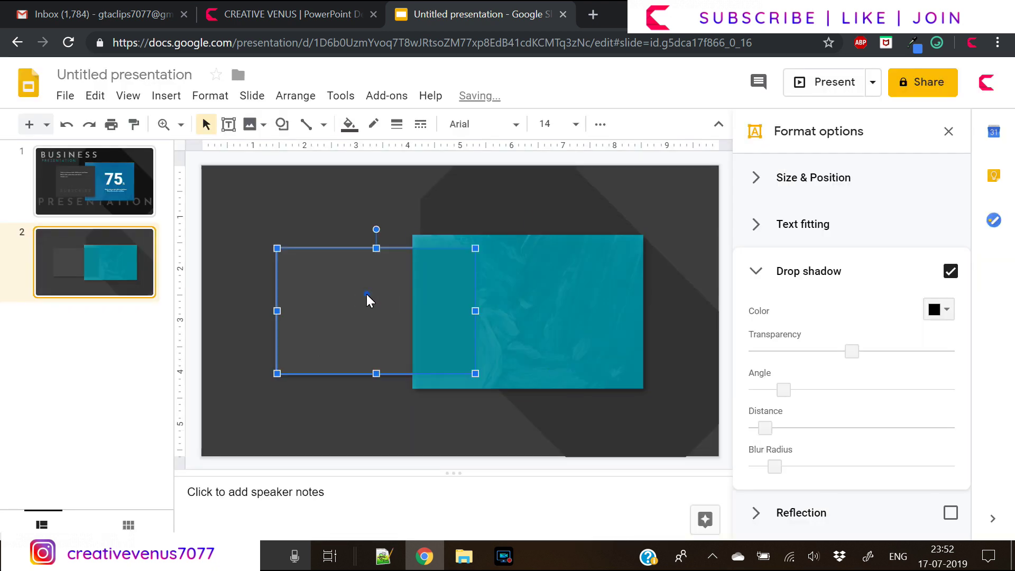
right_click(356, 295)
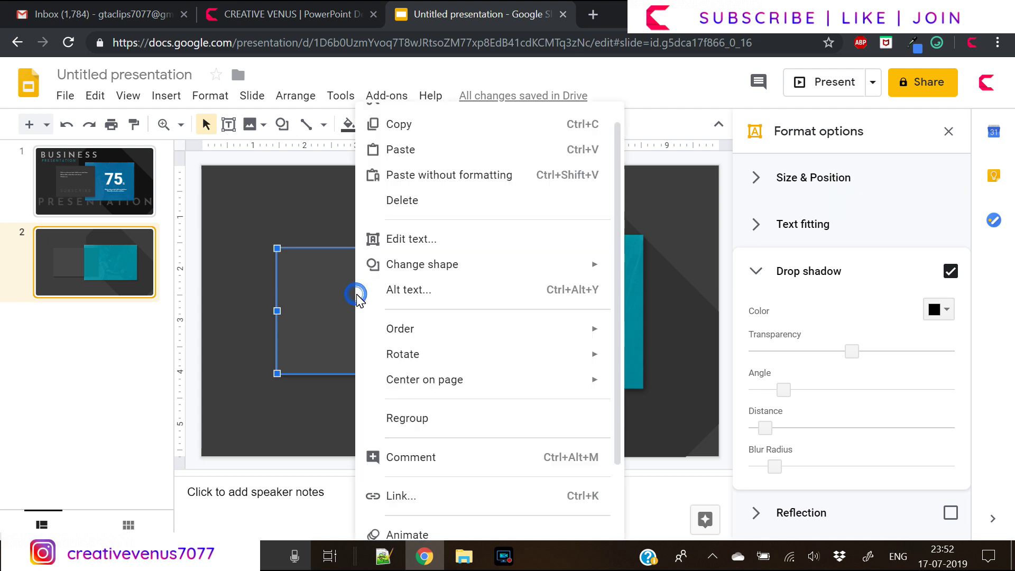
mouse_move(523, 320)
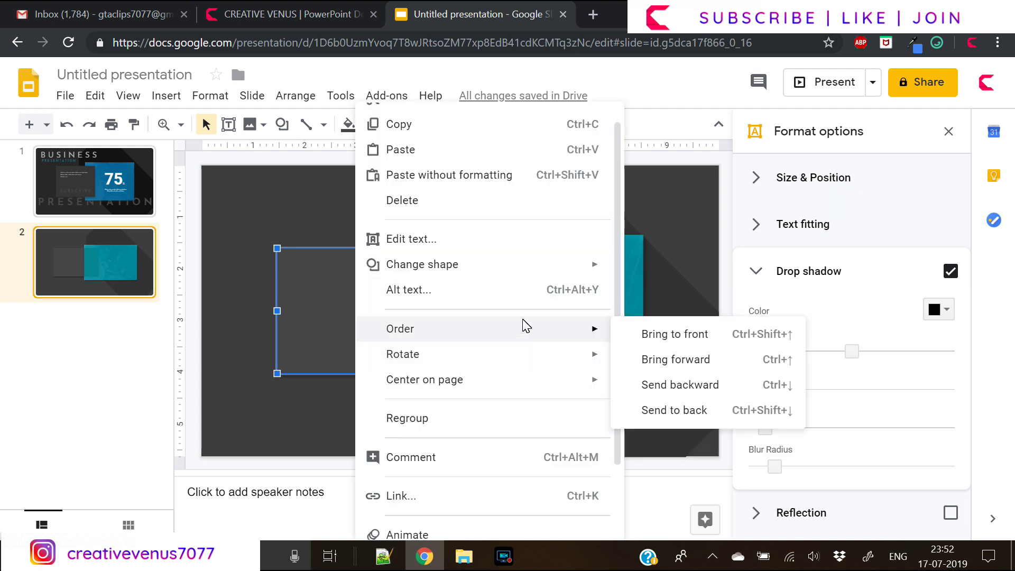
left_click(694, 337)
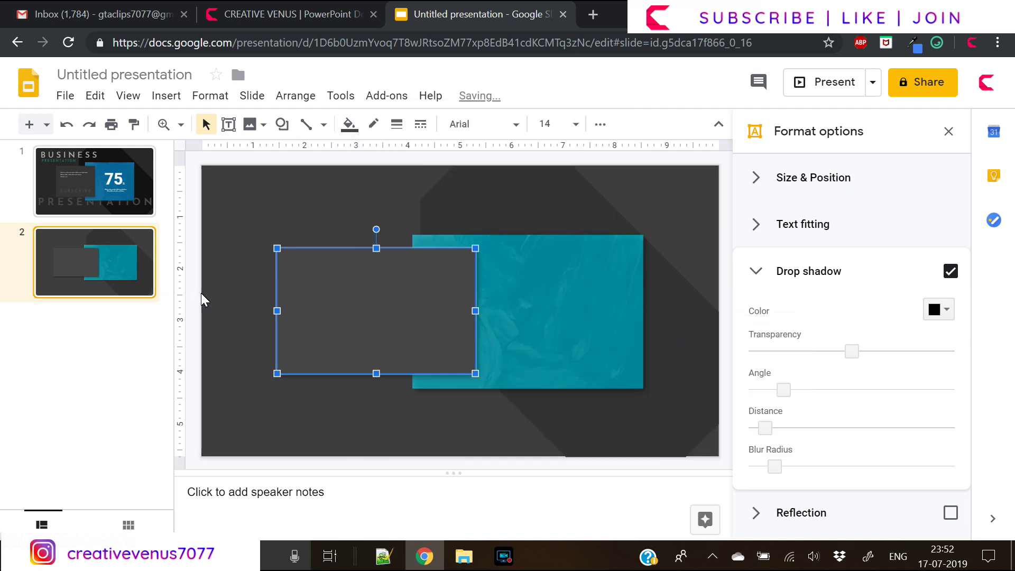
left_click(199, 312)
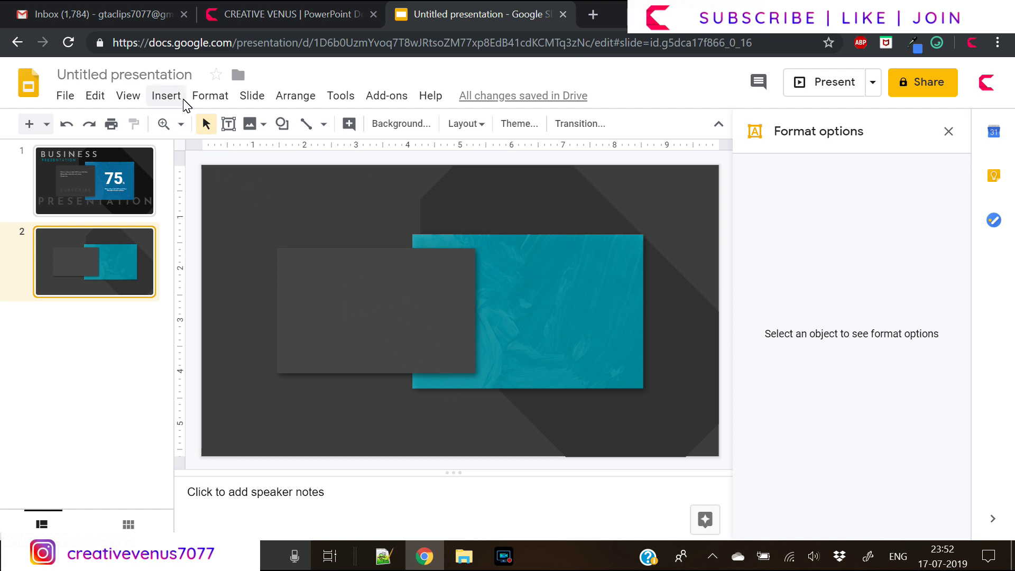
left_click(226, 123)
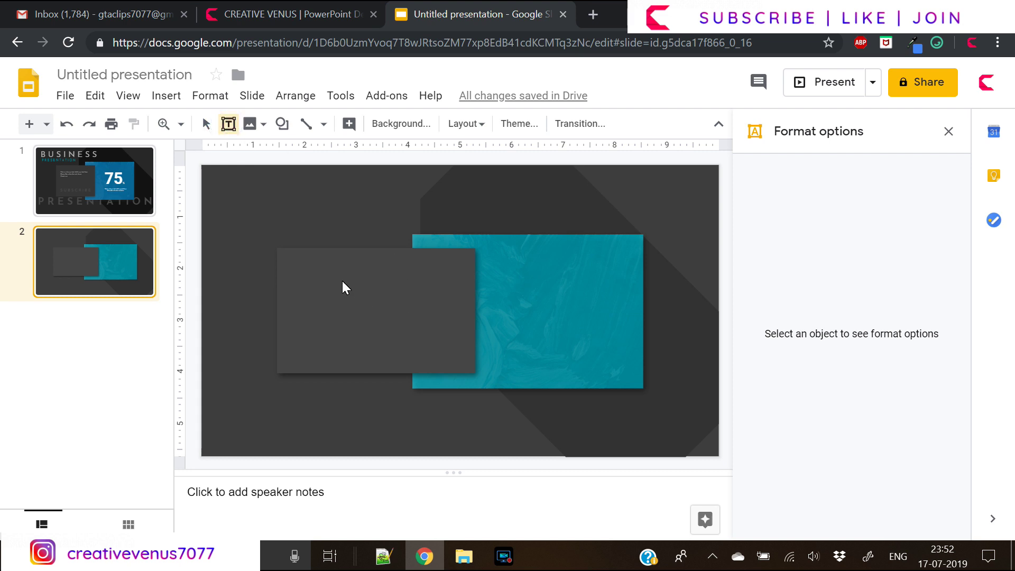
Draw a text box on the grey rectangle reading 'BEAUTIFUL BUSINESS' and select its text.
left_click_drag(303, 279, 451, 317)
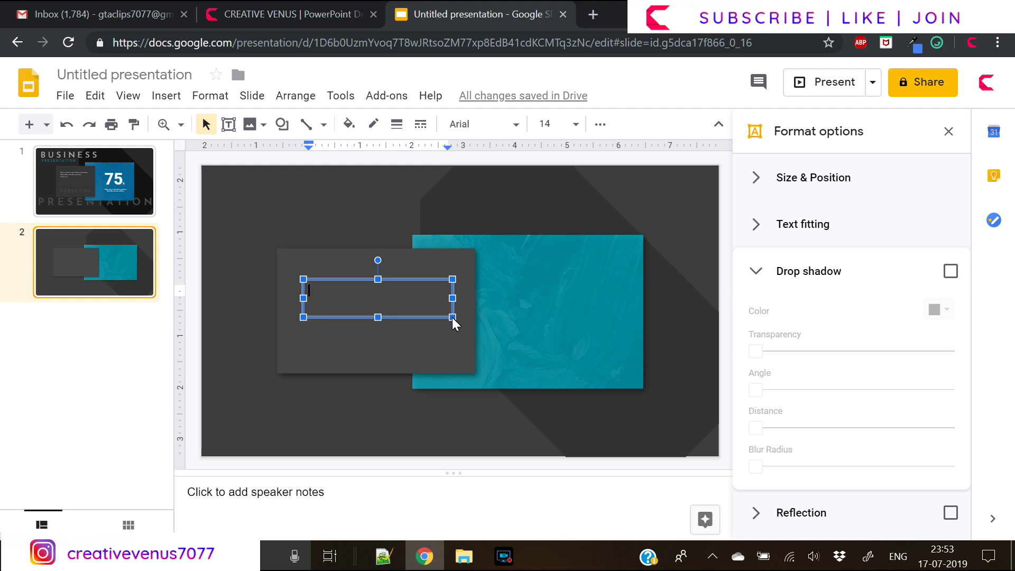
type("BEAU")
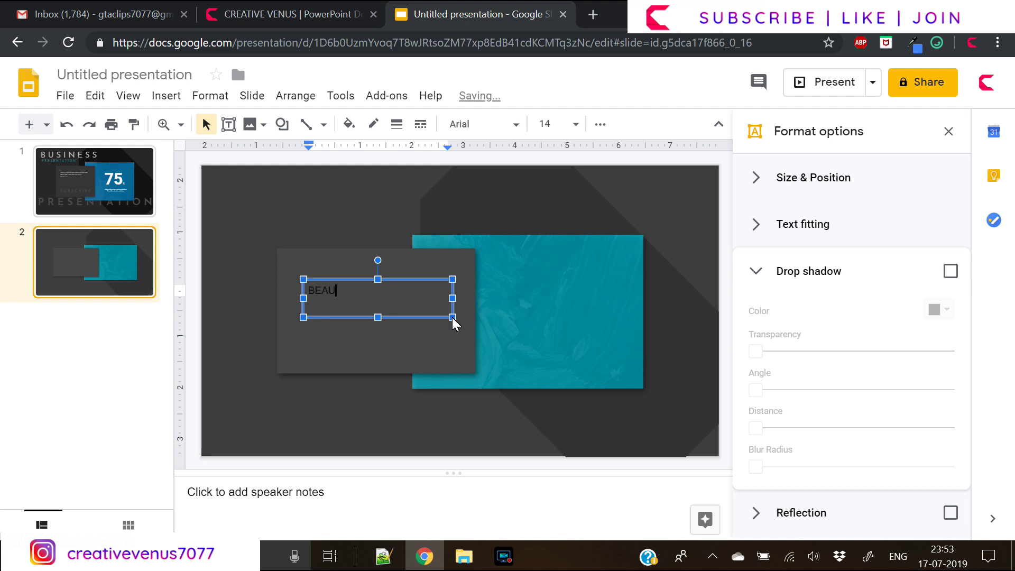
type("TIFUL BUSINESS")
key("ctrl+a")
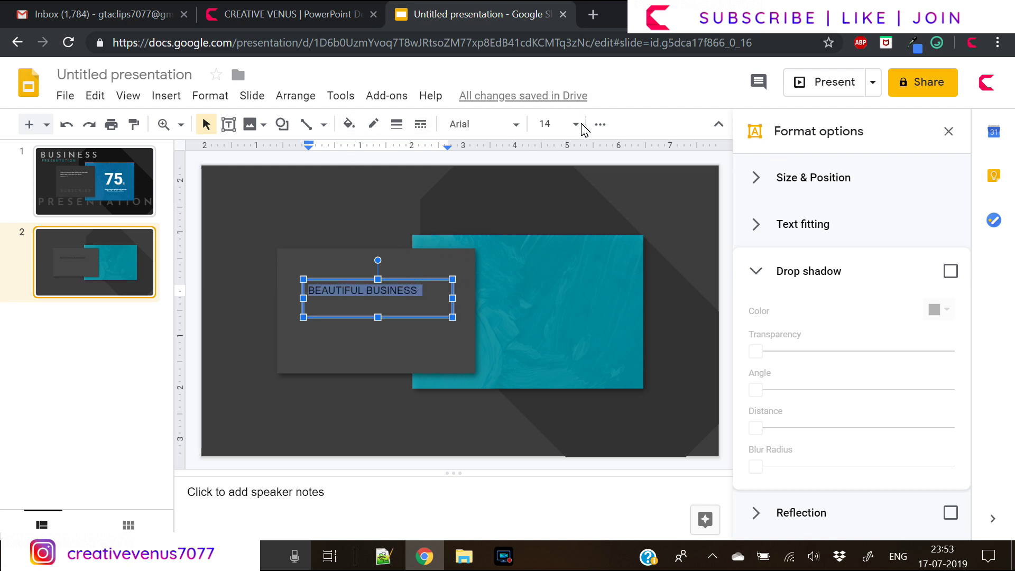
left_click(512, 125)
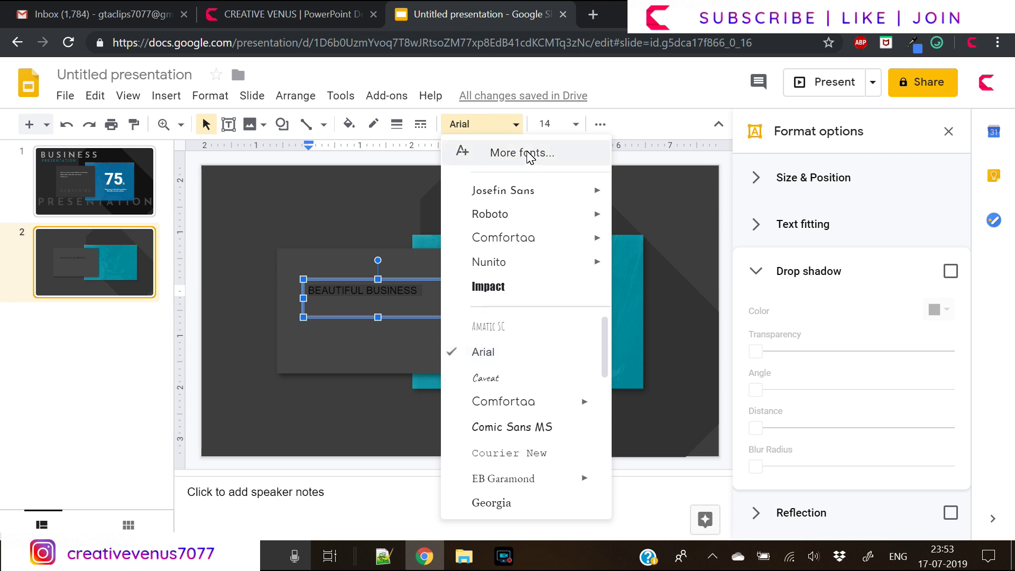
Set BEAUTIFUL BUSINESS to Josefin Sans Light in light grey.
mouse_move(542, 195)
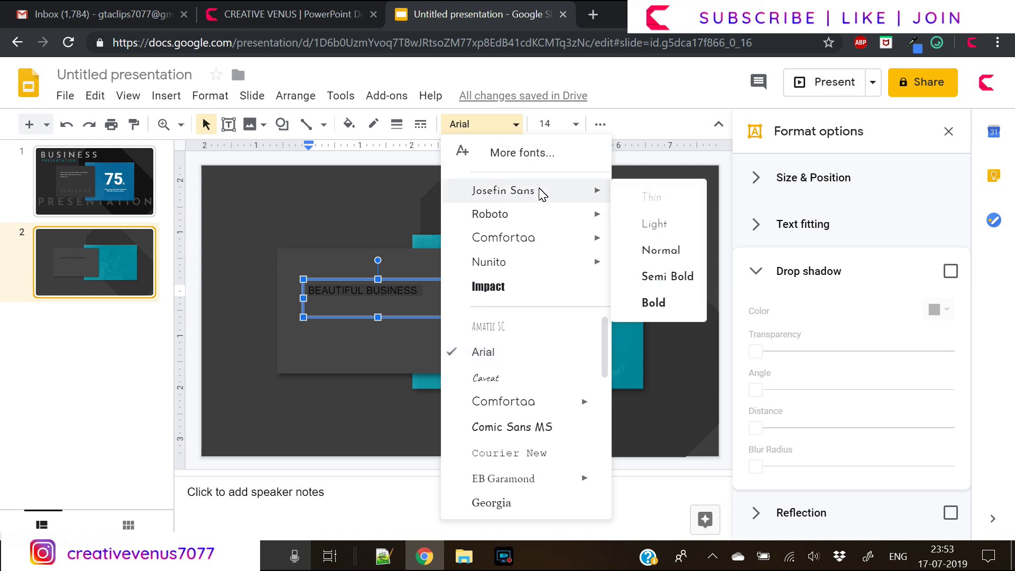
left_click(666, 231)
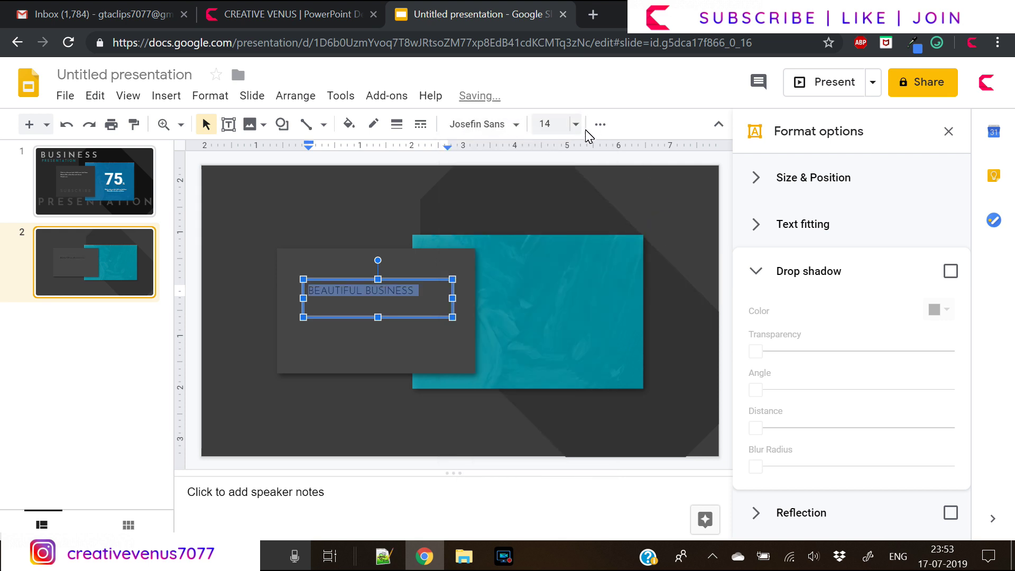
left_click(600, 124)
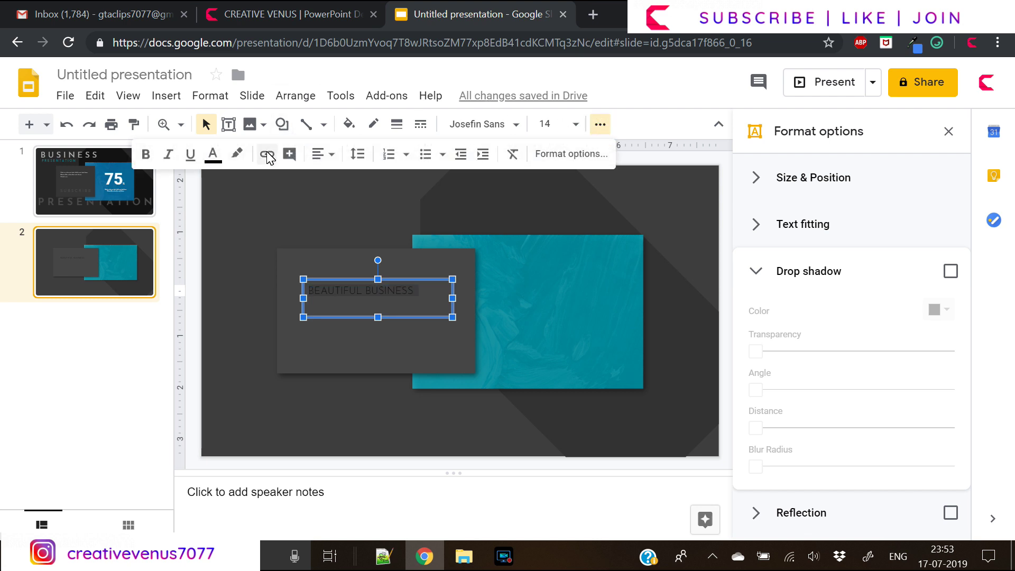
left_click(236, 154)
left_click(213, 154)
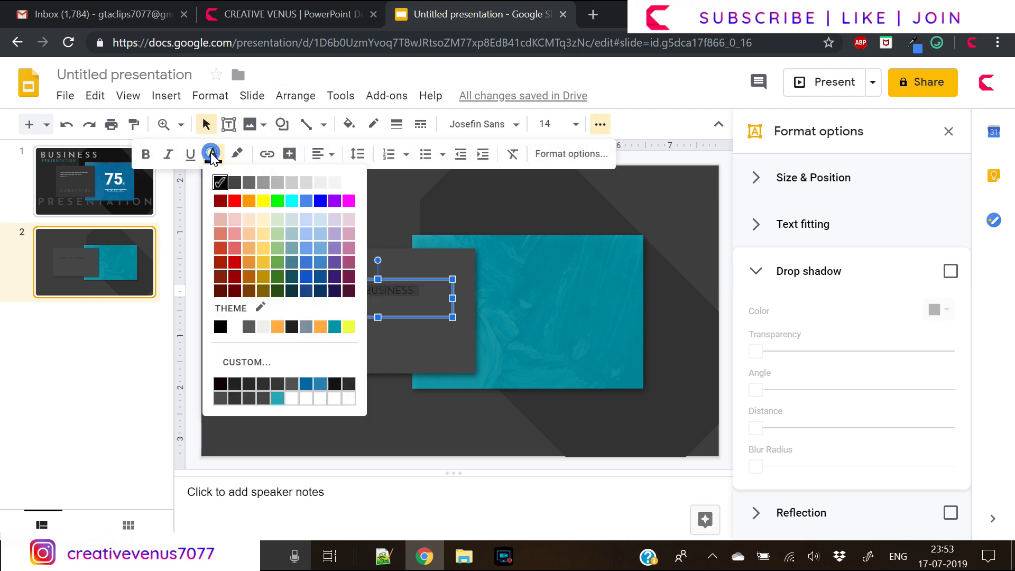
left_click(273, 182)
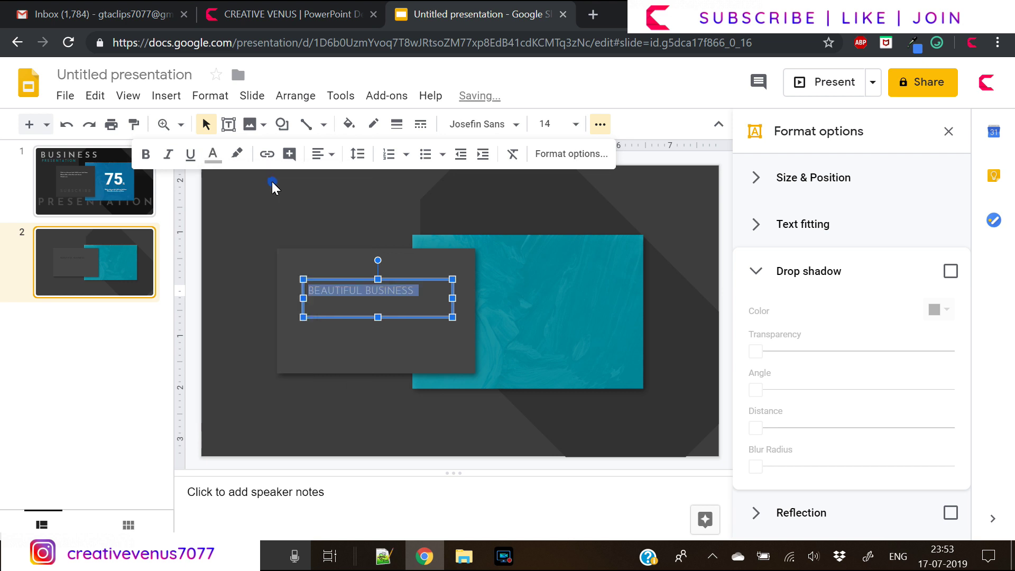
left_click(196, 233)
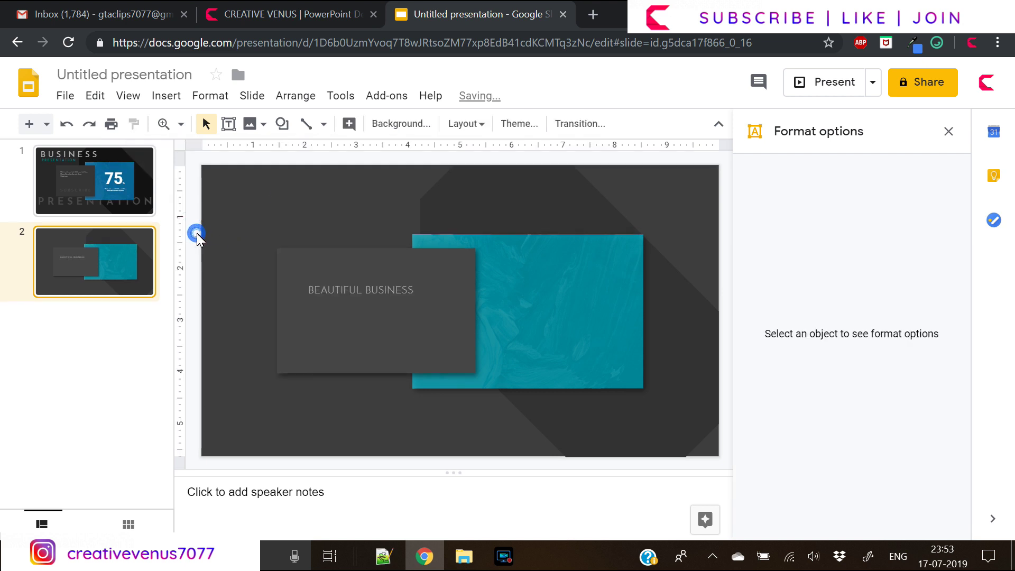
Make BEAUTIFUL BUSINESS size 18 and nudge it up-left in the gray box.
left_click(363, 289)
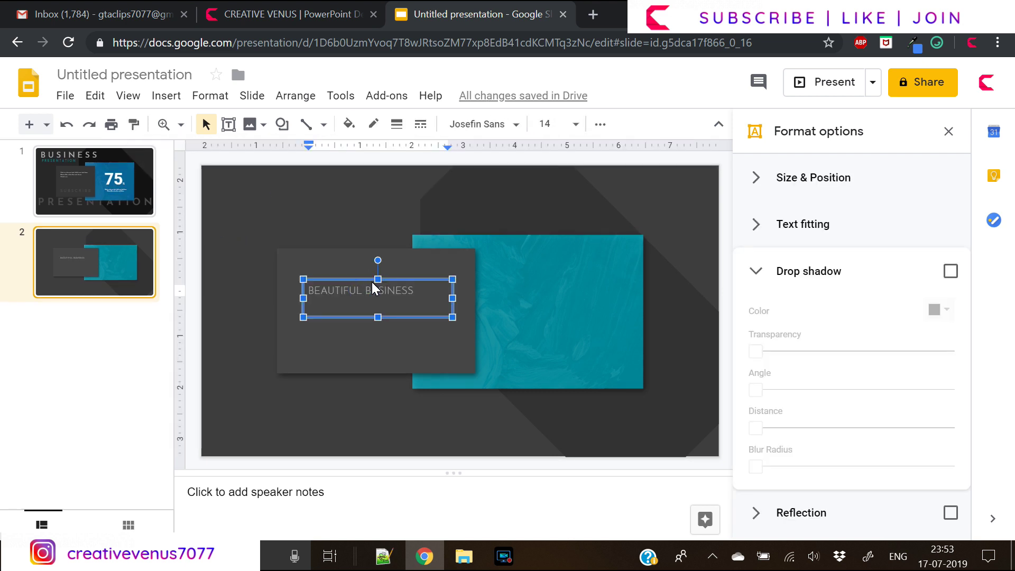
triple_click(372, 283)
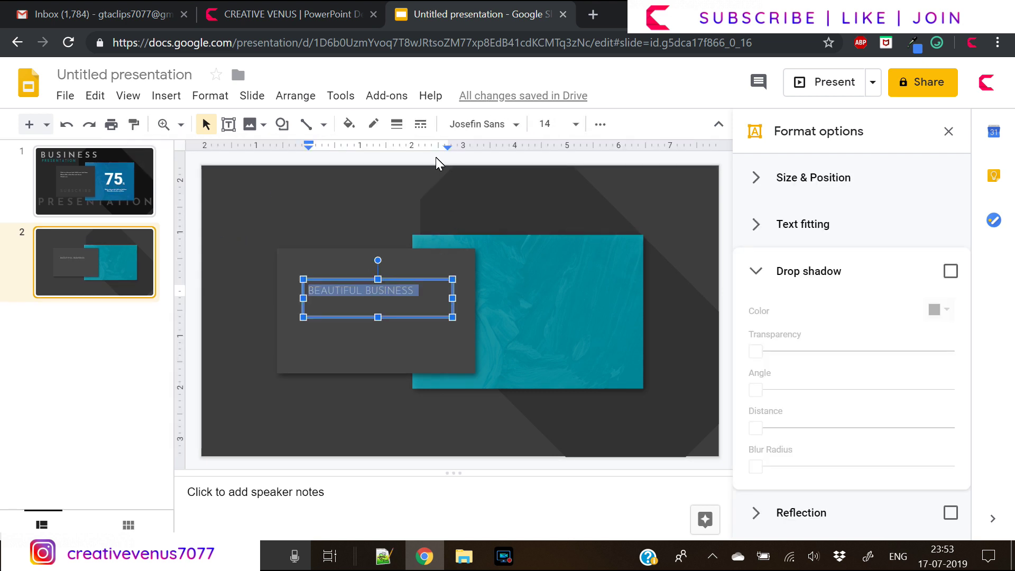
left_click(578, 124)
left_click(547, 363)
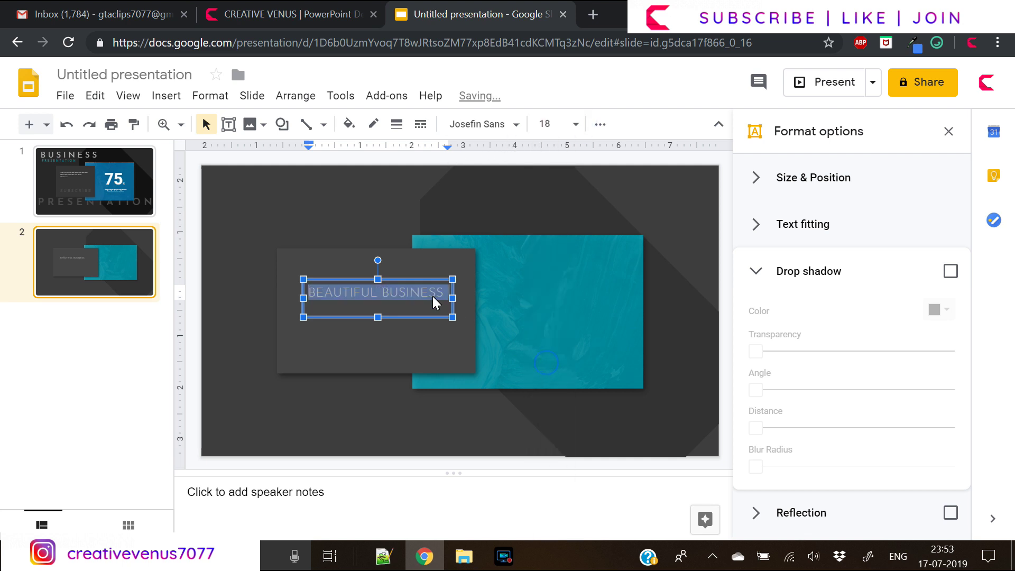
left_click(420, 280)
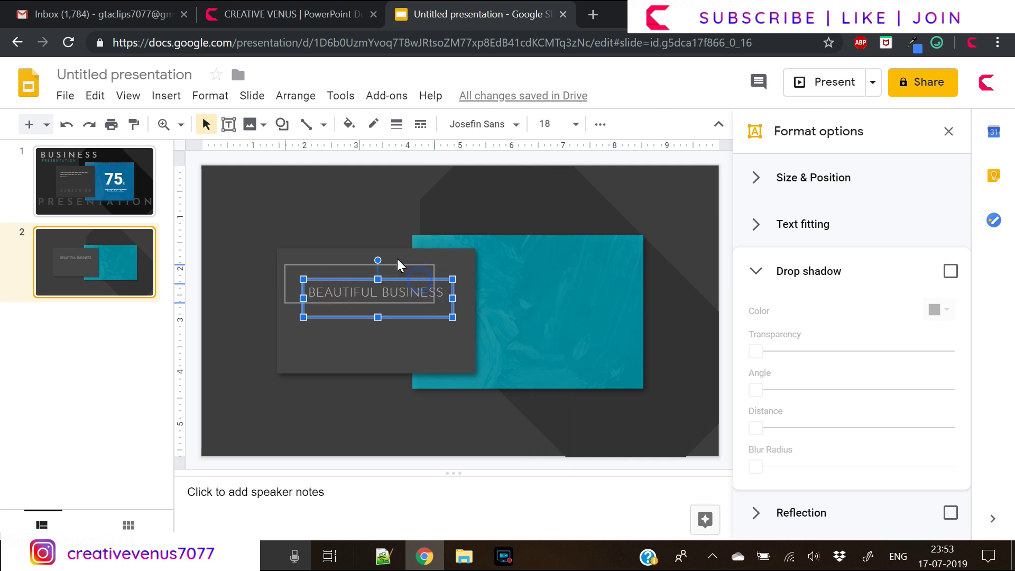
left_click_drag(404, 271, 405, 271)
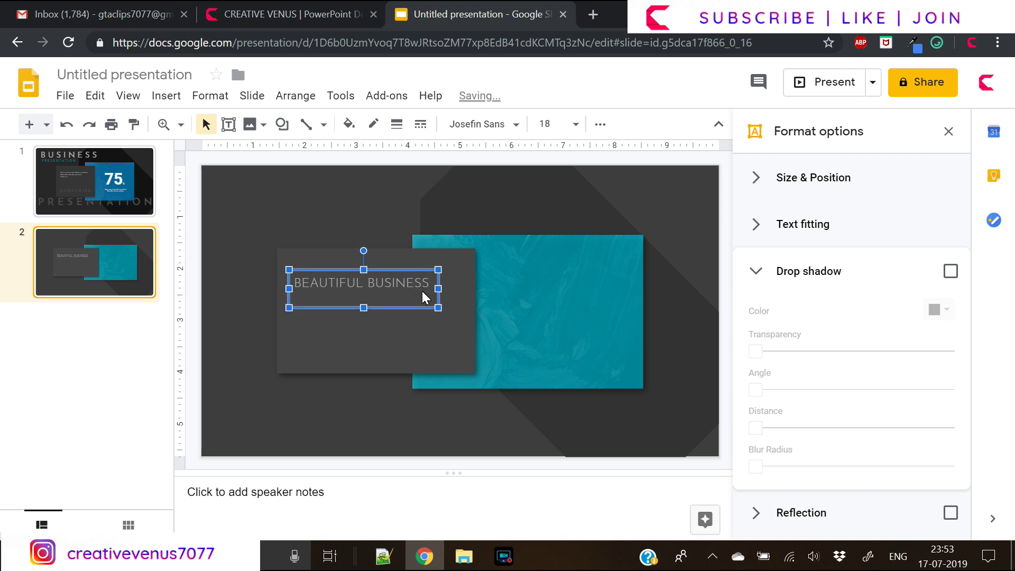
Duplicate the title box below it, retype it as 'SLIDE' at size 30, and move it right.
key("ctrl+d")
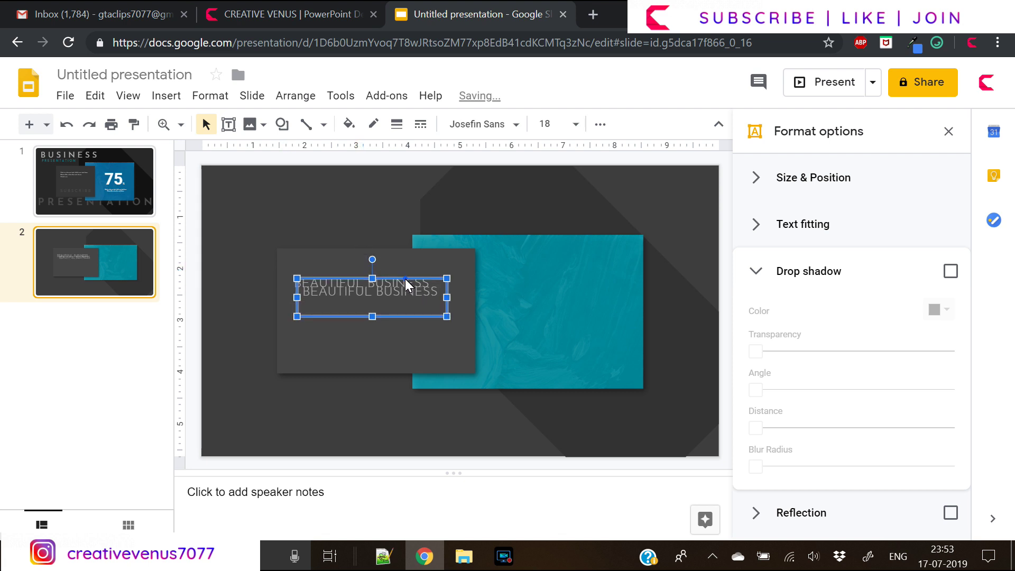
left_click_drag(405, 278, 417, 294)
triple_click(400, 306)
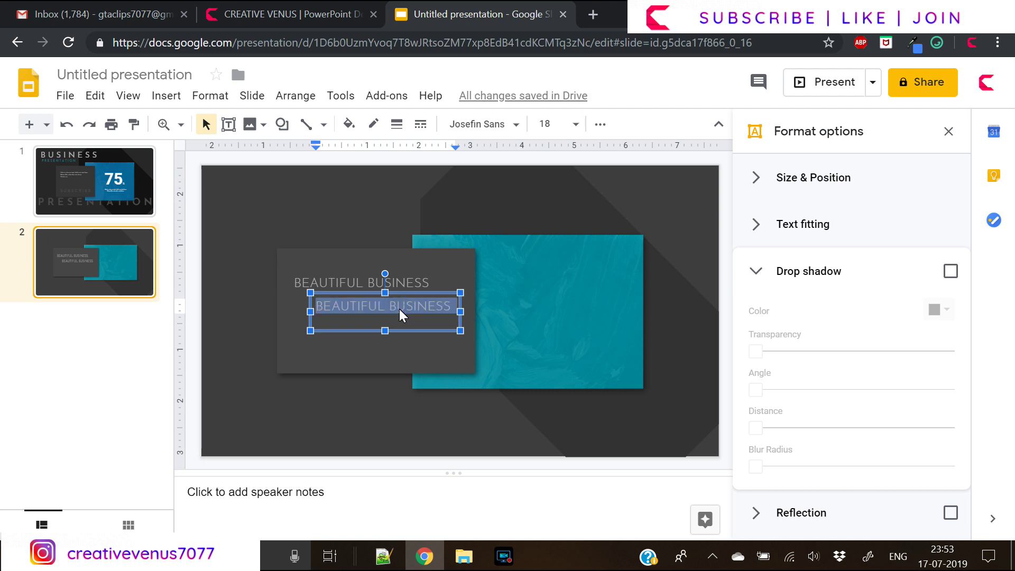
type("SLIDE")
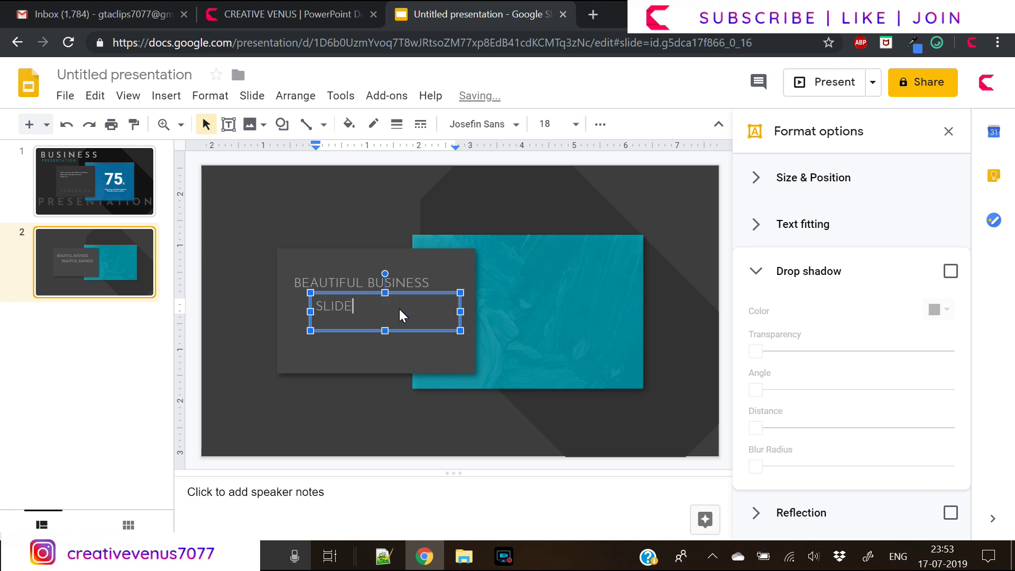
triple_click(398, 309)
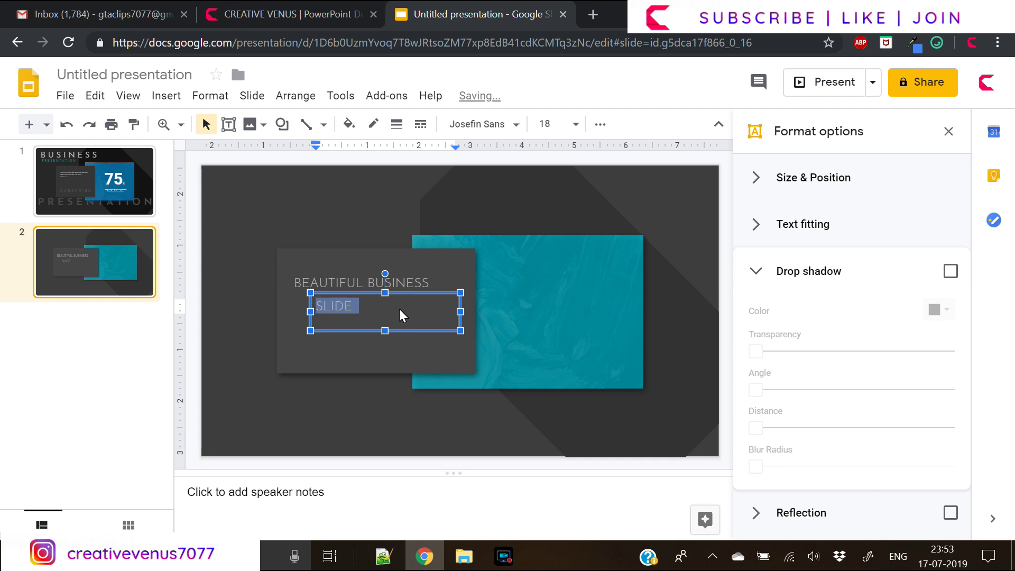
left_click(575, 124)
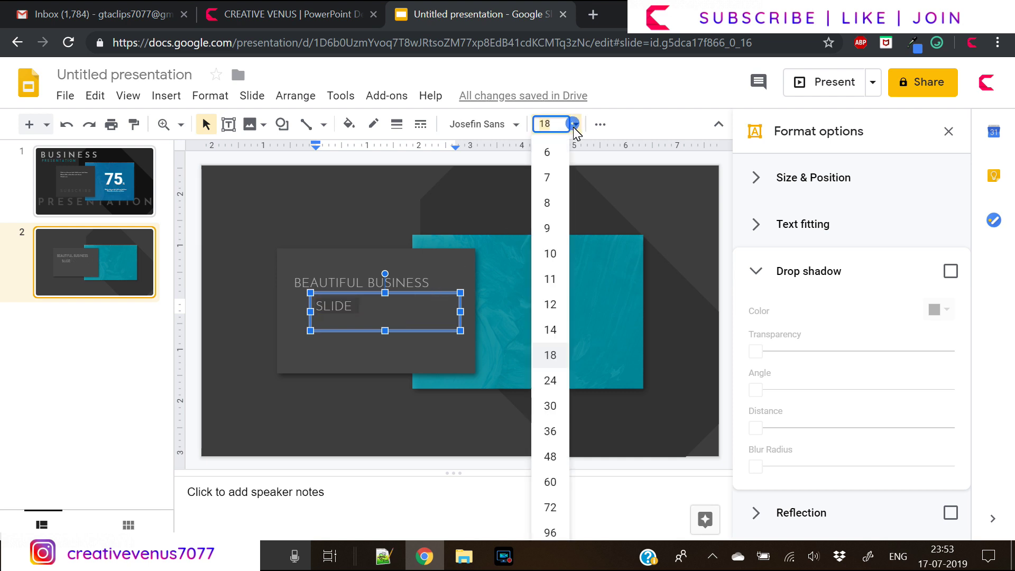
left_click(549, 405)
left_click_drag(407, 293, 455, 290)
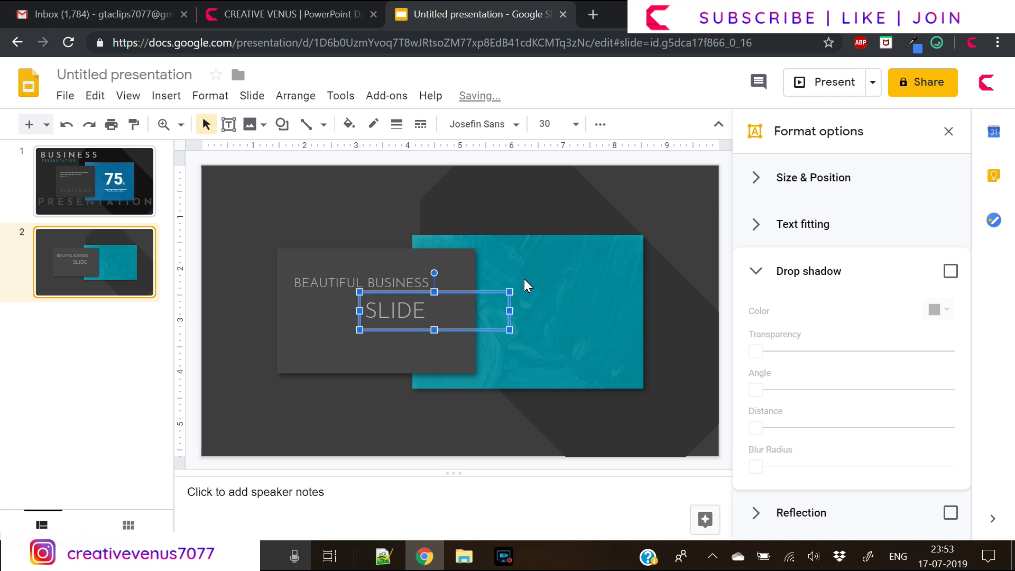
left_click(948, 131)
key("Escape")
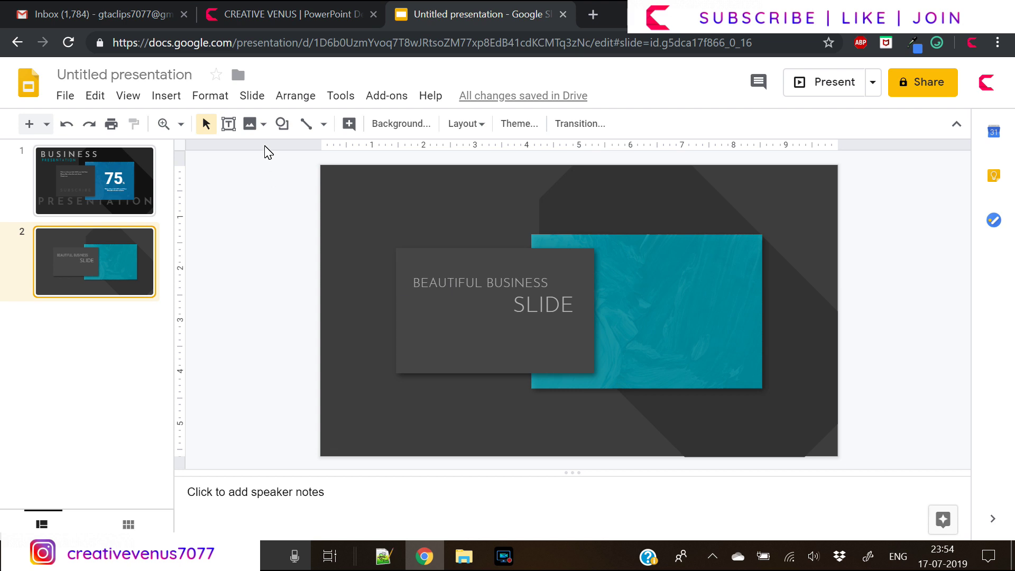
Draw a text box along the gray box's bottom and type 'S U B S C R I B E'.
left_click(165, 95)
mouse_move(386, 95)
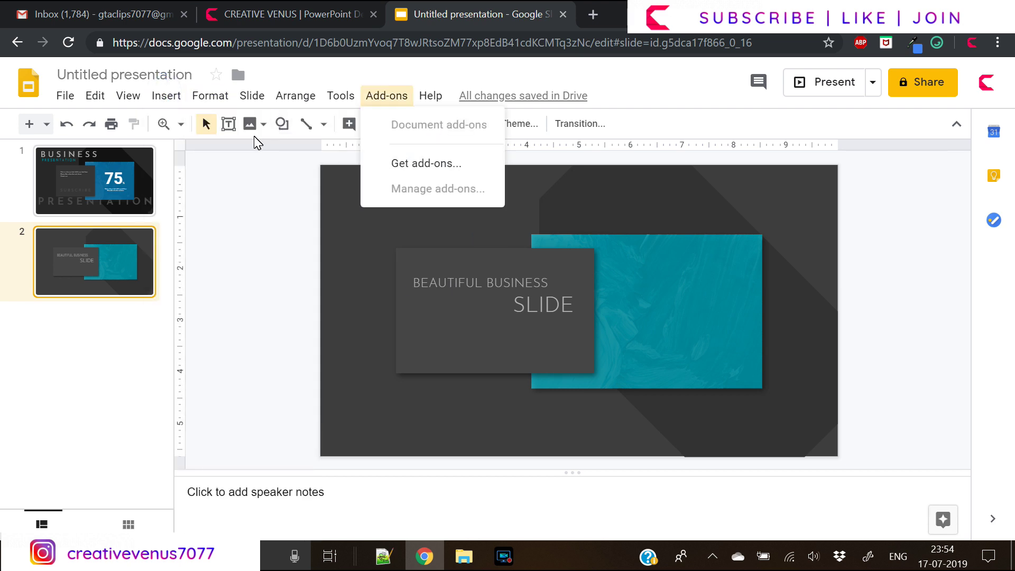
left_click(228, 124)
left_click(228, 124)
left_click_drag(417, 346, 586, 365)
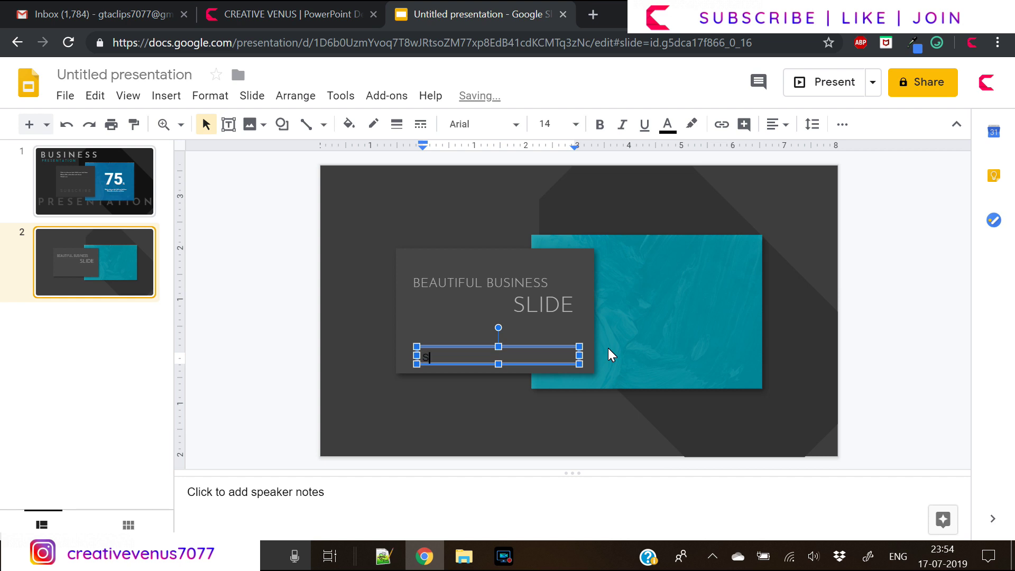
type("S U B S C")
type("R I B E")
key("super")
left_click(801, 328)
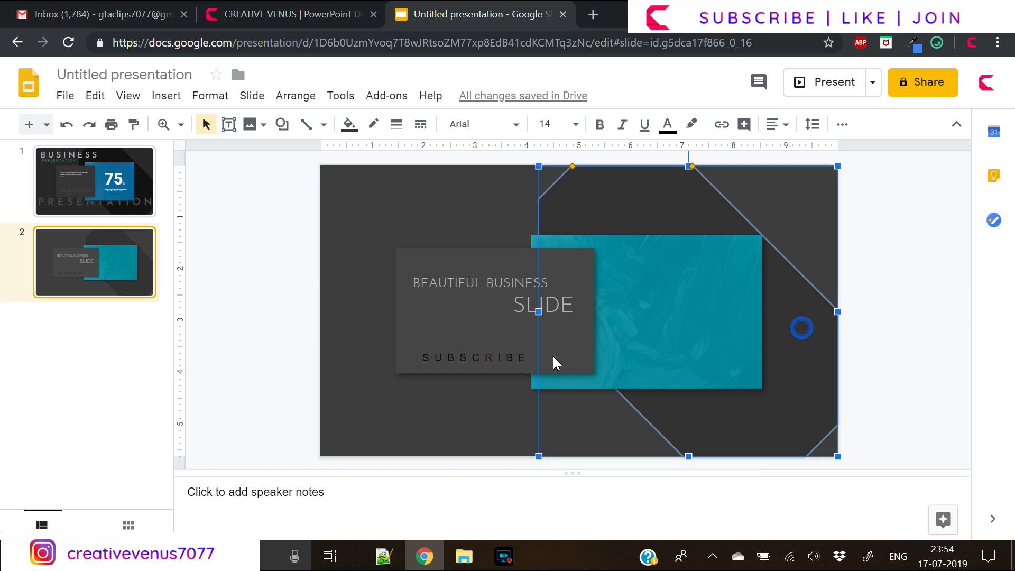
Centre-align SUBSCRIBE, make it light grey, and position it under SLIDE.
double_click(483, 356)
key("ctrl+a")
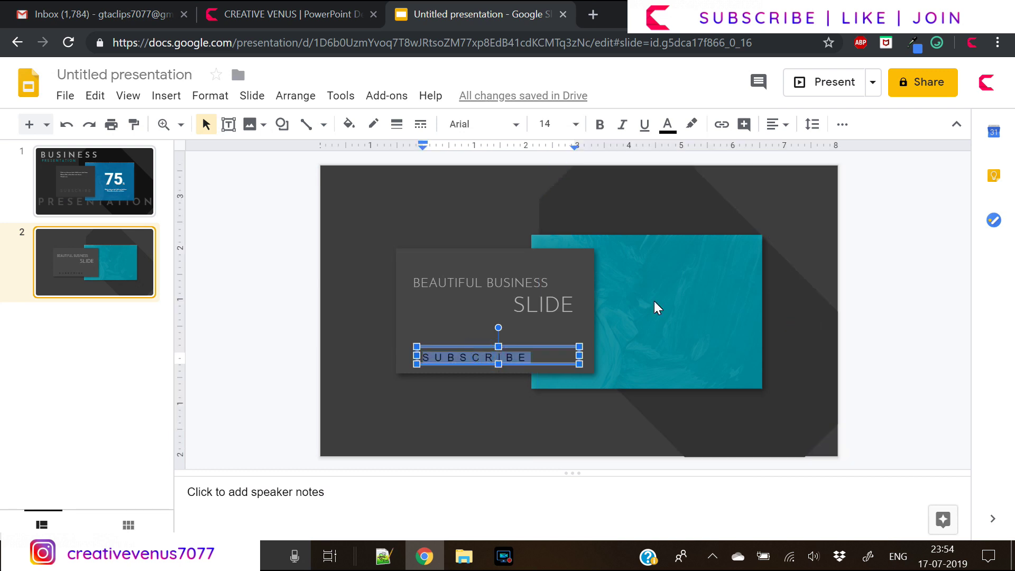
left_click(778, 125)
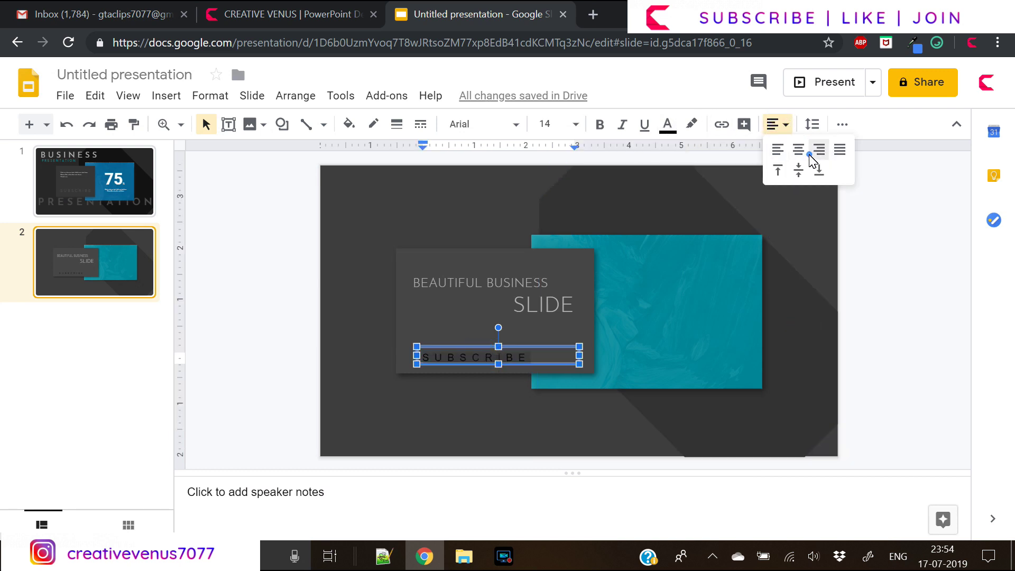
left_click(798, 150)
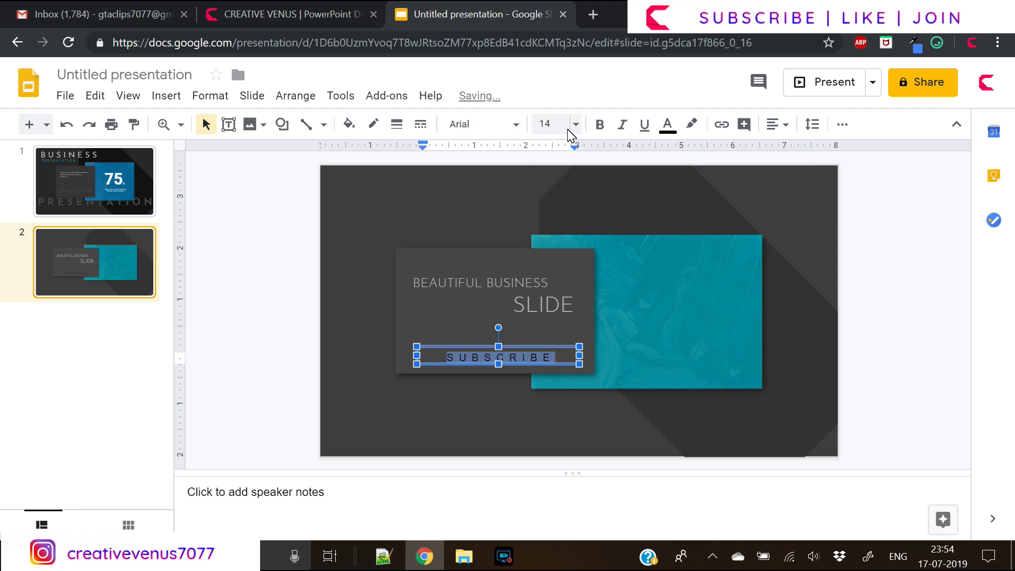
left_click(667, 124)
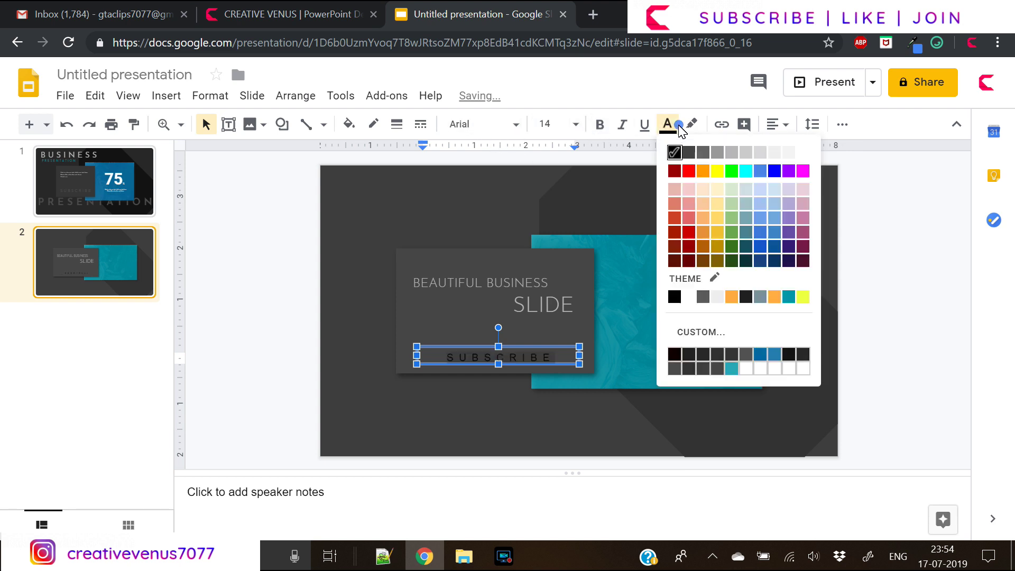
left_click(715, 154)
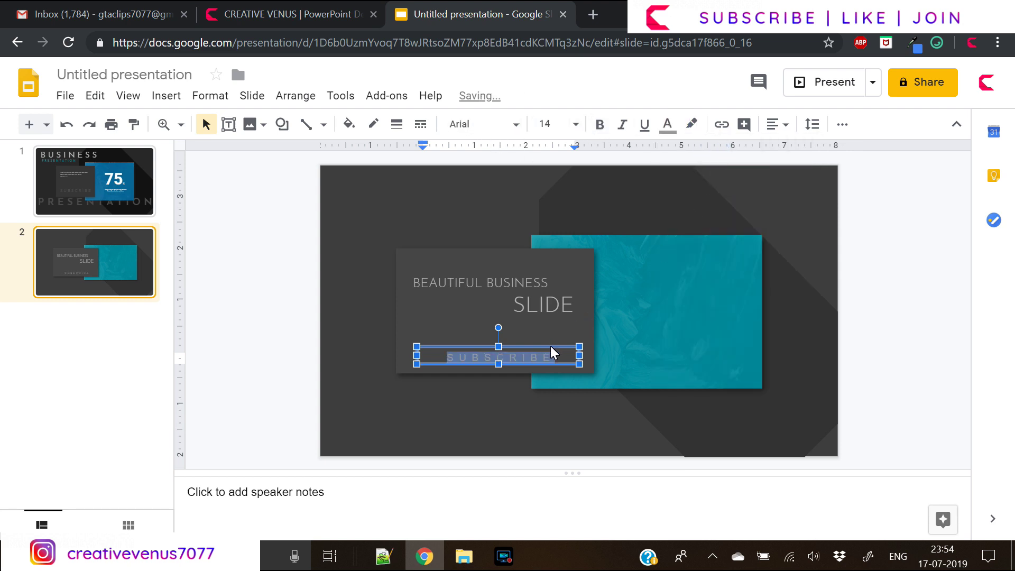
left_click_drag(550, 345, 546, 350)
left_click(341, 95)
Draw a text box on the teal panel and enter the 65% figure.
mouse_move(248, 103)
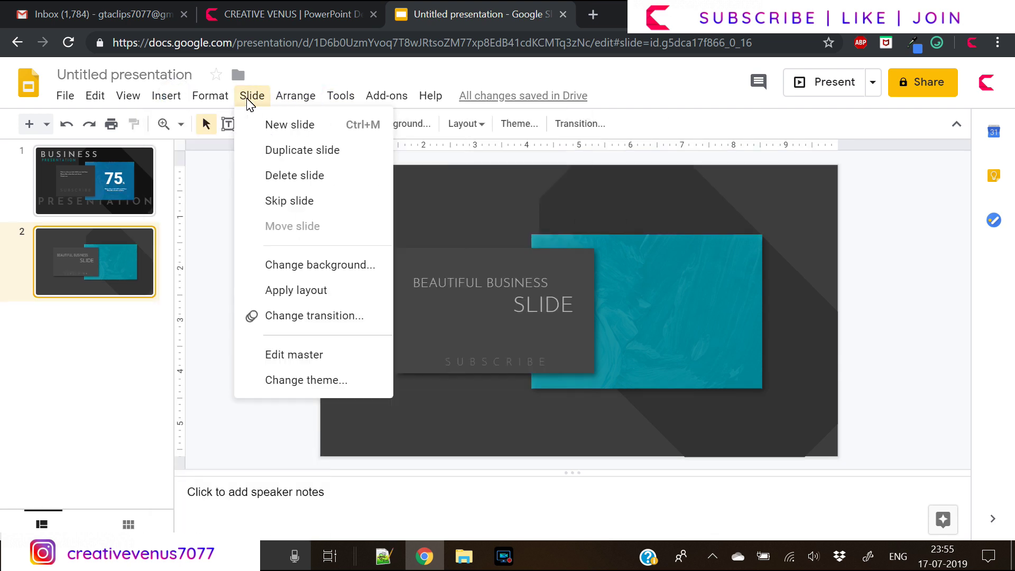
left_click(349, 74)
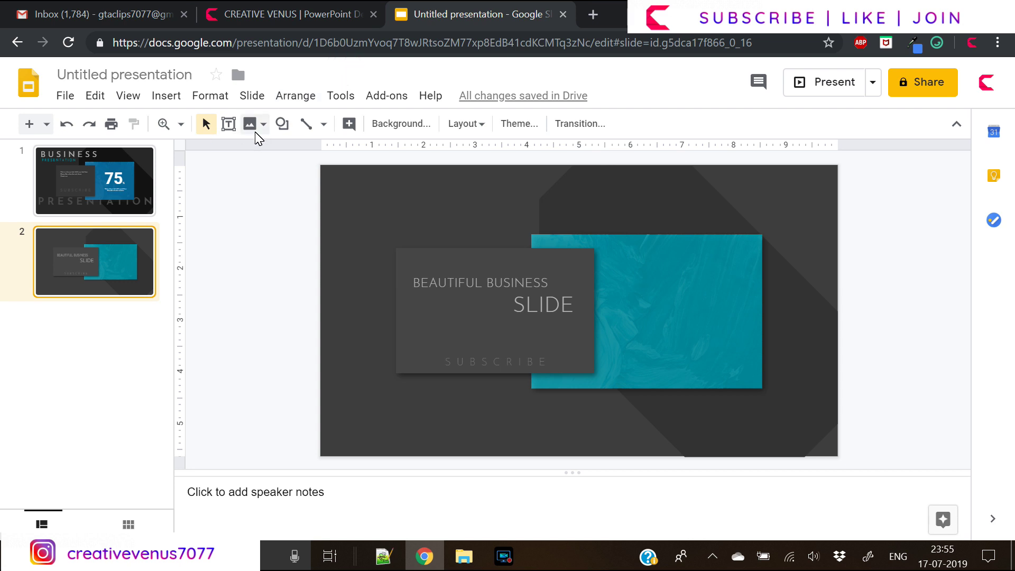
left_click(229, 125)
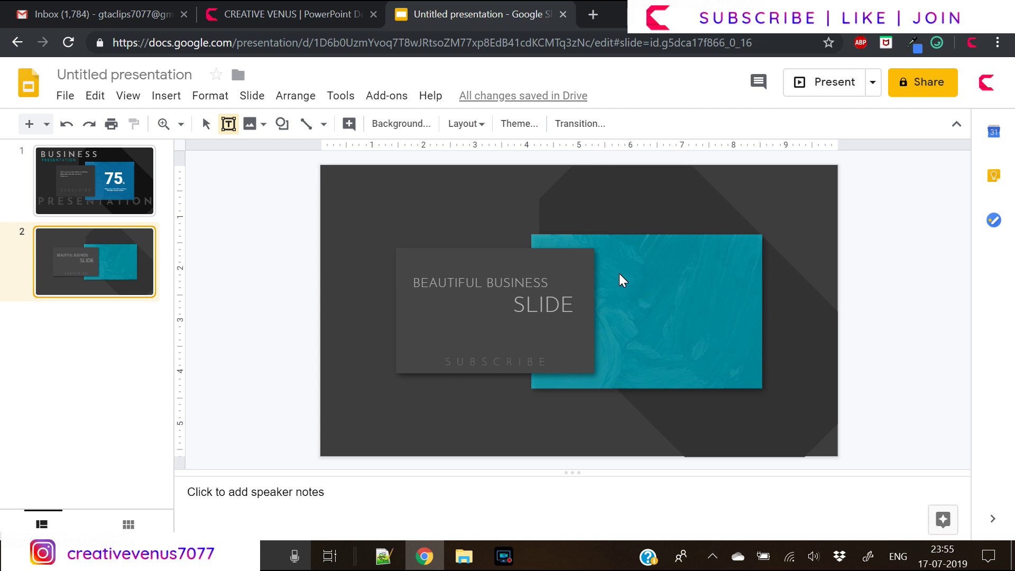
left_click_drag(619, 272, 745, 355)
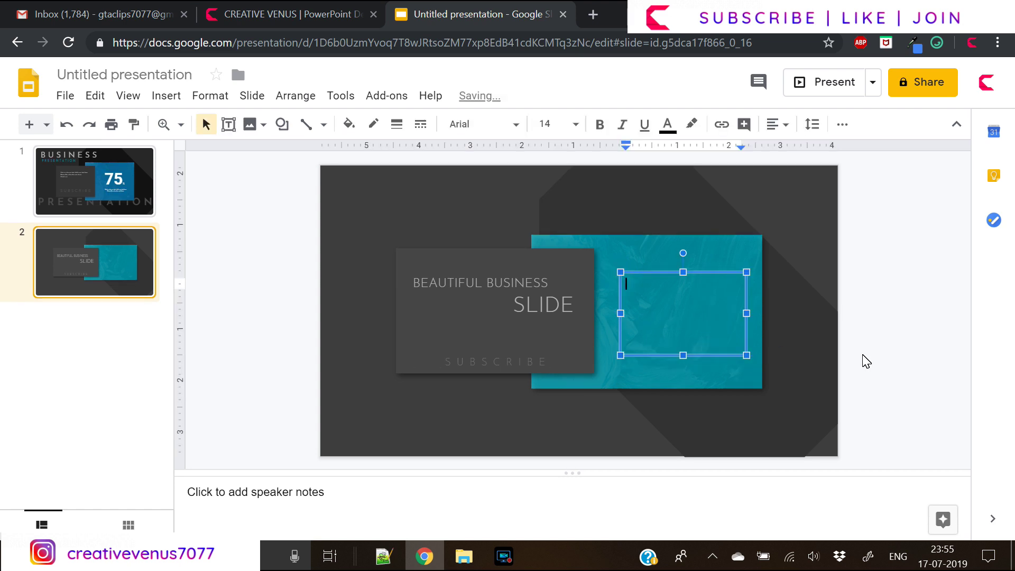
type("65")
key("ctrl+a")
Style 65% as white Josefin Sans Light at size 60 and move it up.
left_click(502, 125)
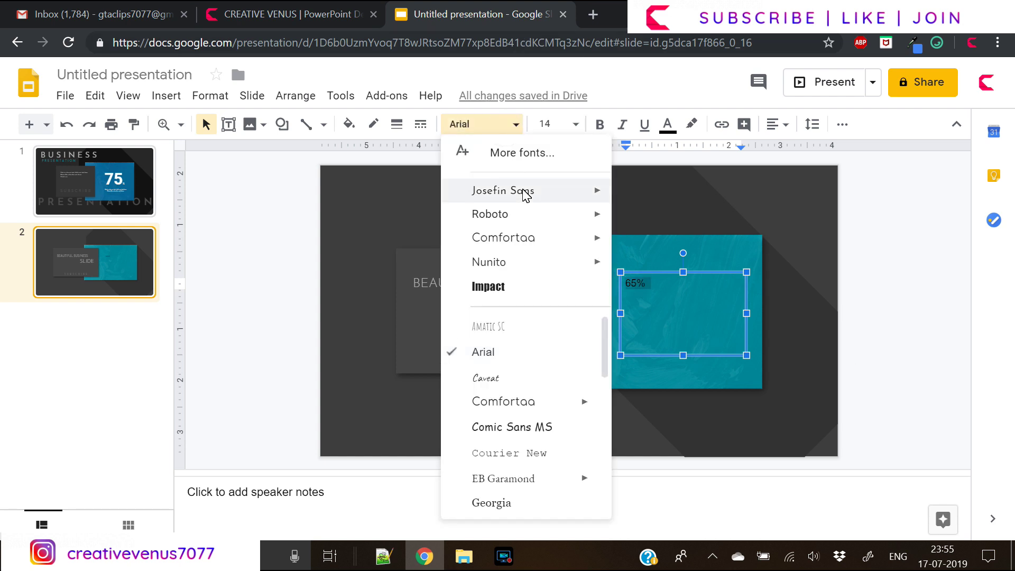
mouse_move(592, 190)
left_click(651, 223)
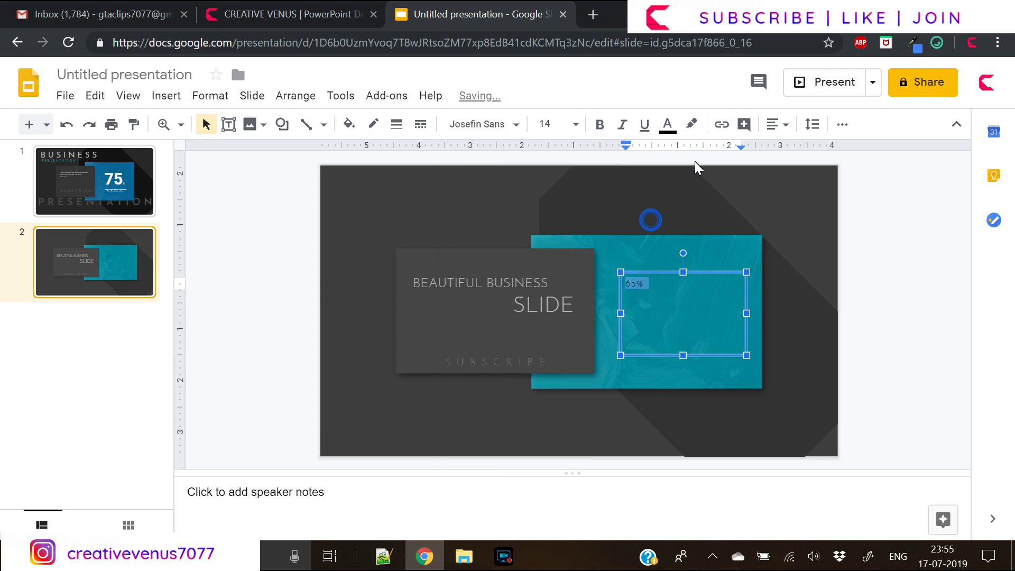
left_click(671, 124)
left_click(803, 152)
left_click(576, 125)
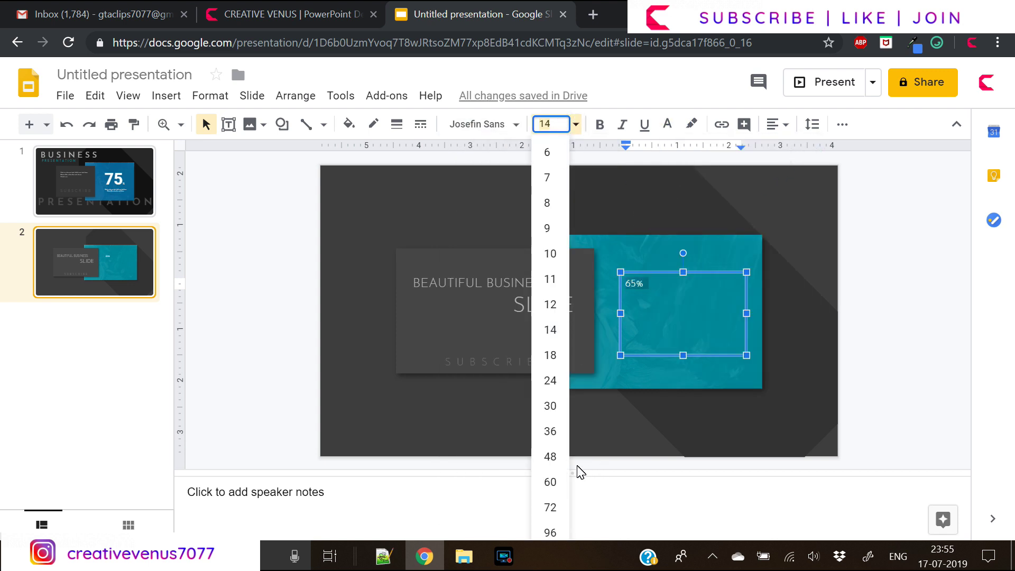
left_click(551, 482)
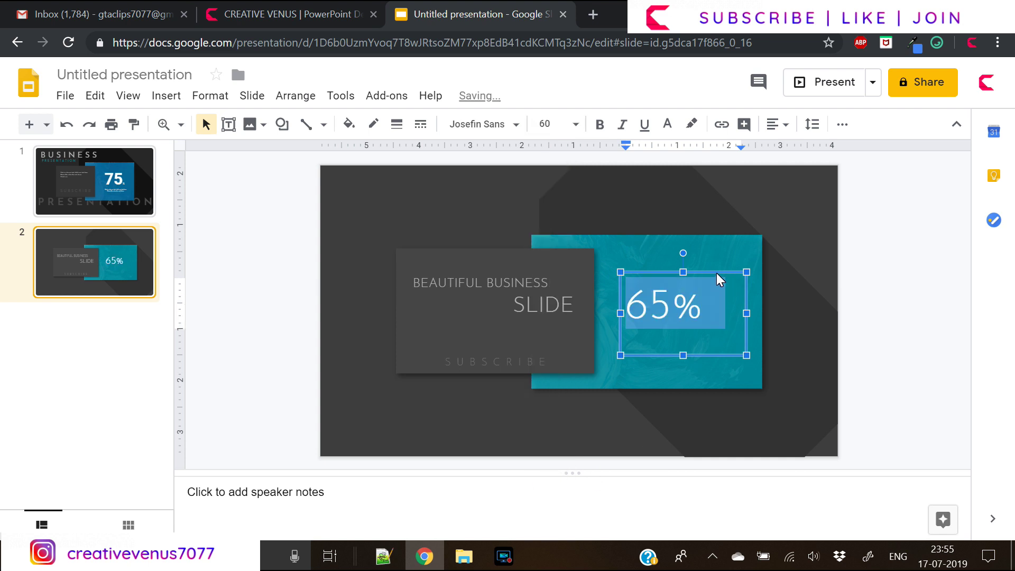
left_click_drag(715, 273, 717, 260)
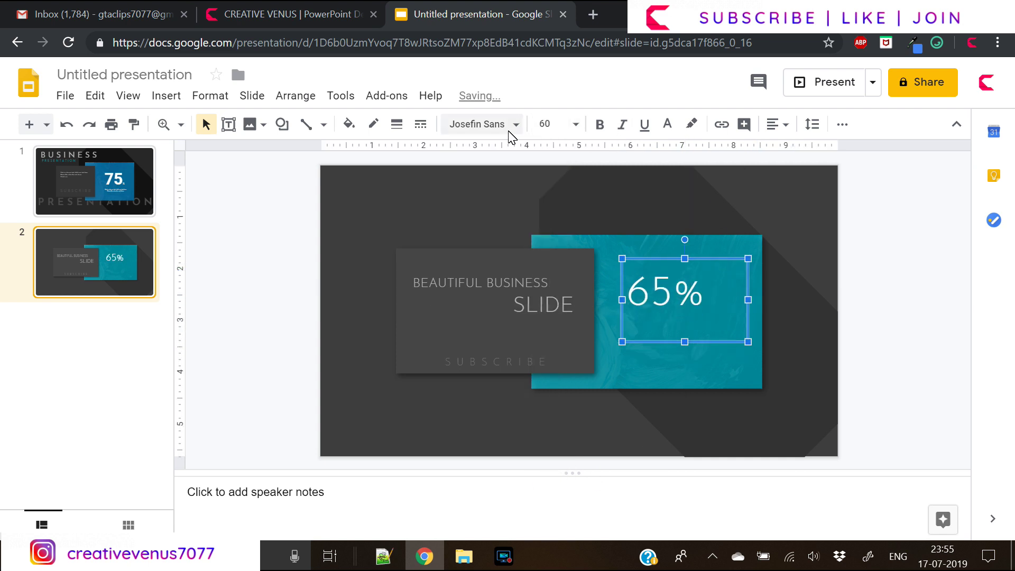
Switch 65% to the Thin weight and centre it on the teal panel.
left_click(516, 126)
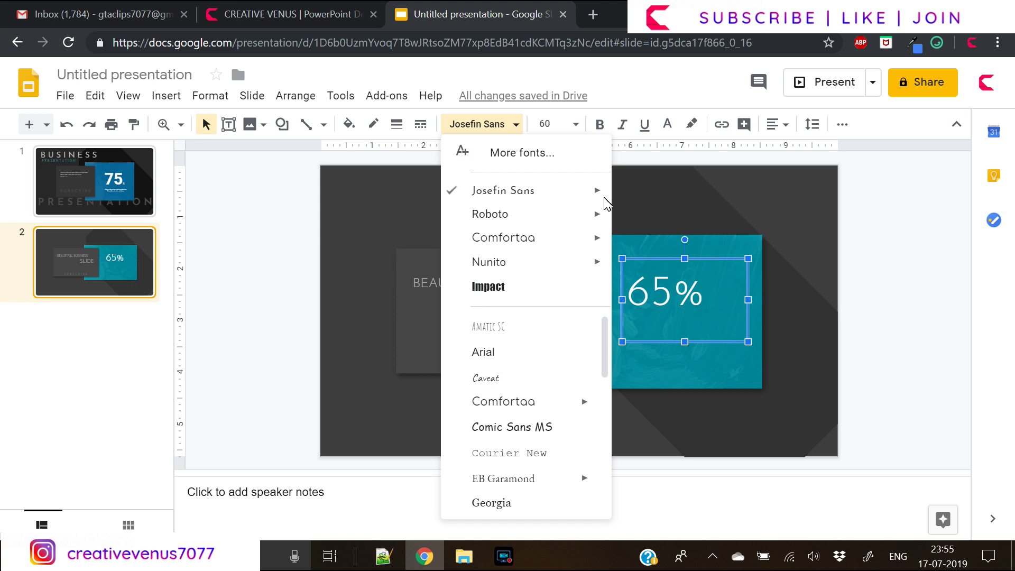
mouse_move(612, 195)
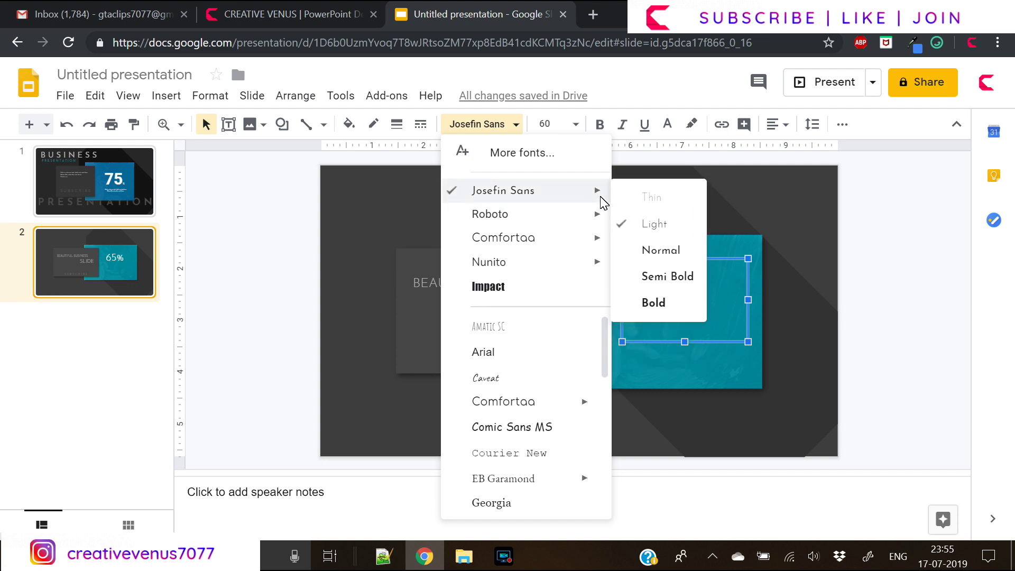
left_click(634, 198)
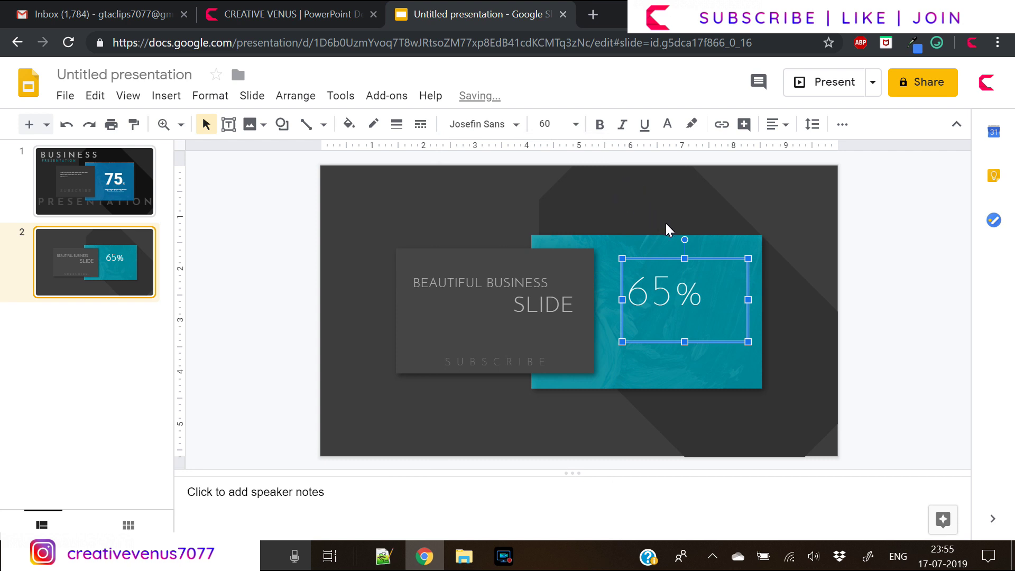
left_click_drag(696, 259, 700, 264)
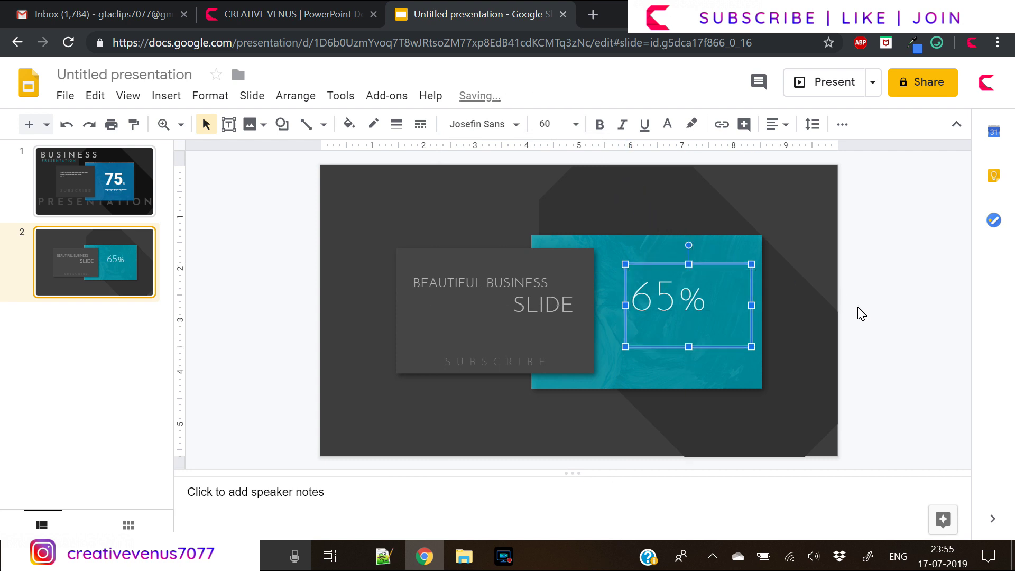
left_click(875, 330)
Copy the SUBSCRIBE box under 65%, make it white, and retype it as 'GROWTH'.
left_click(513, 361)
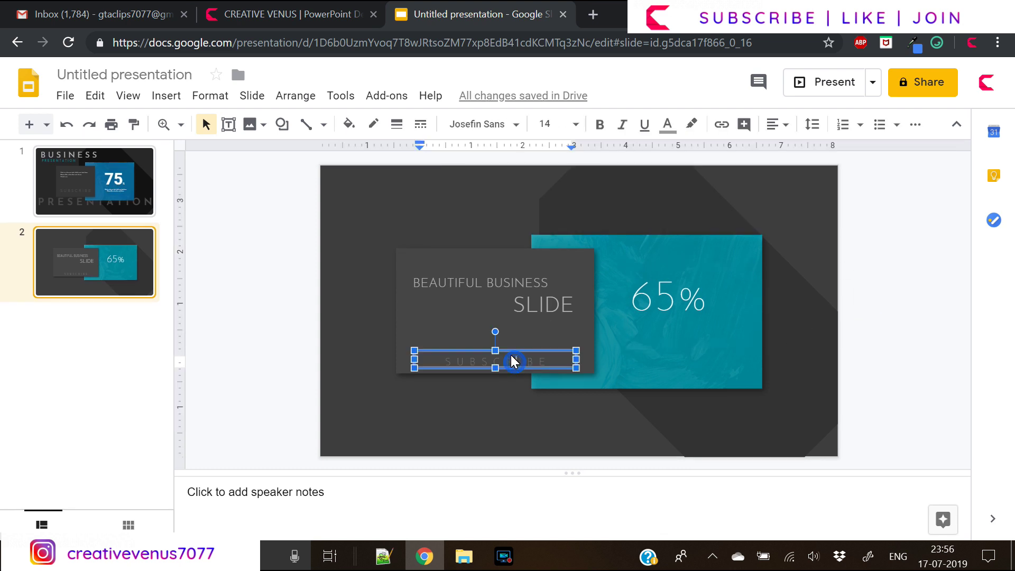
left_click_drag(513, 351, 530, 360)
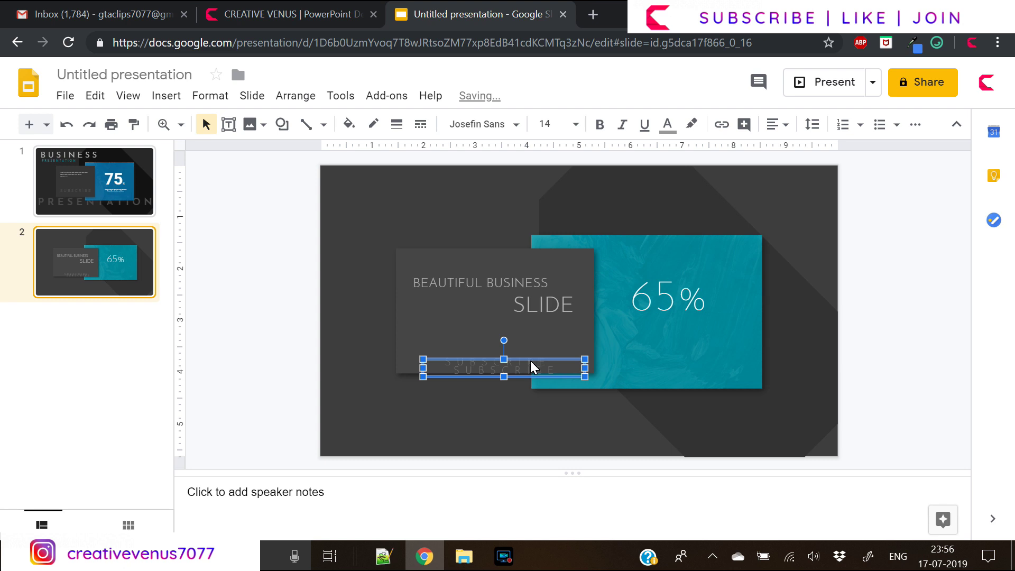
mouse_move(683, 339)
left_mouse_down()
mouse_move(721, 327)
mouse_move(680, 334)
left_mouse_up()
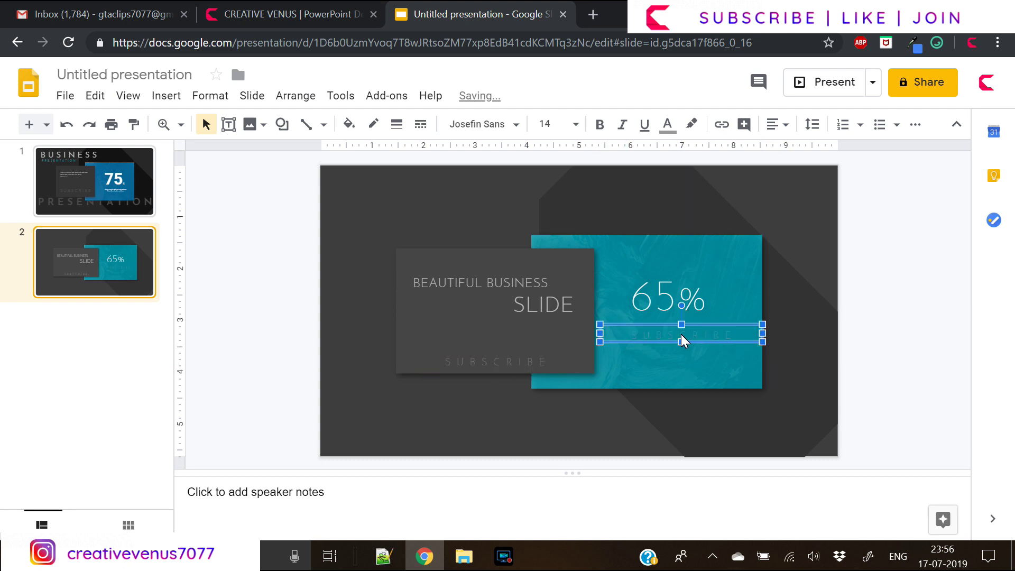
left_click(667, 125)
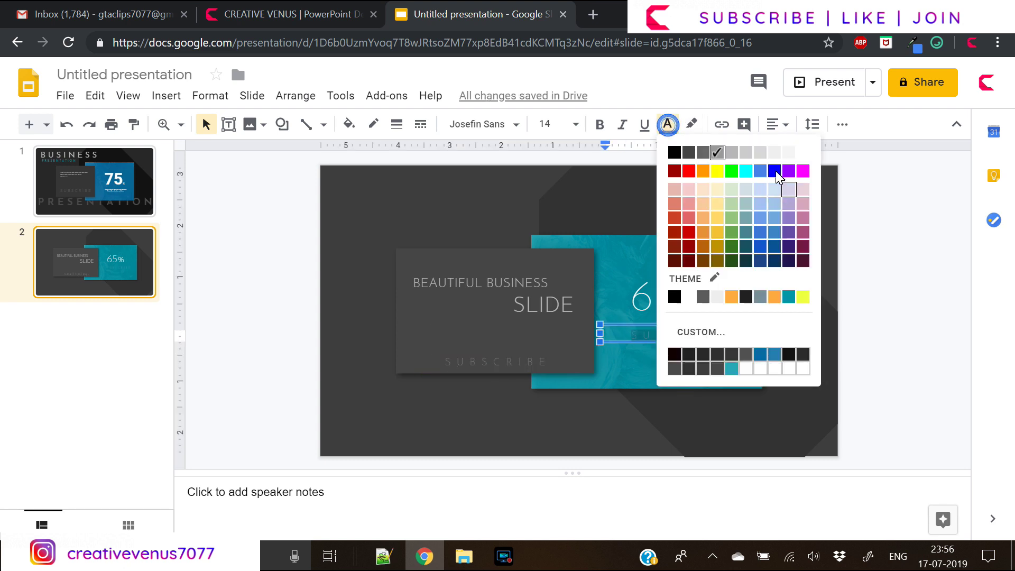
left_click(799, 156)
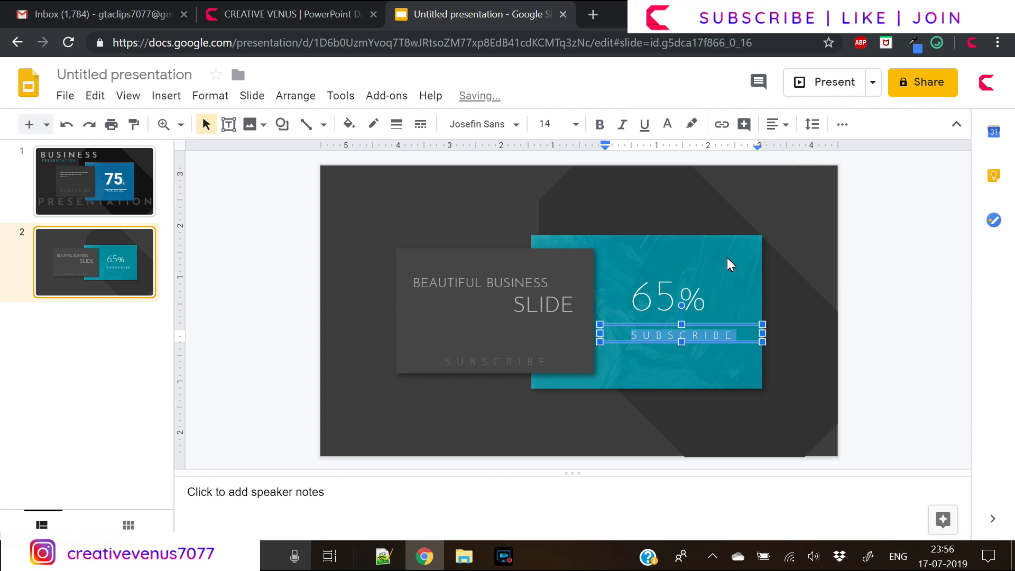
type("GRO")
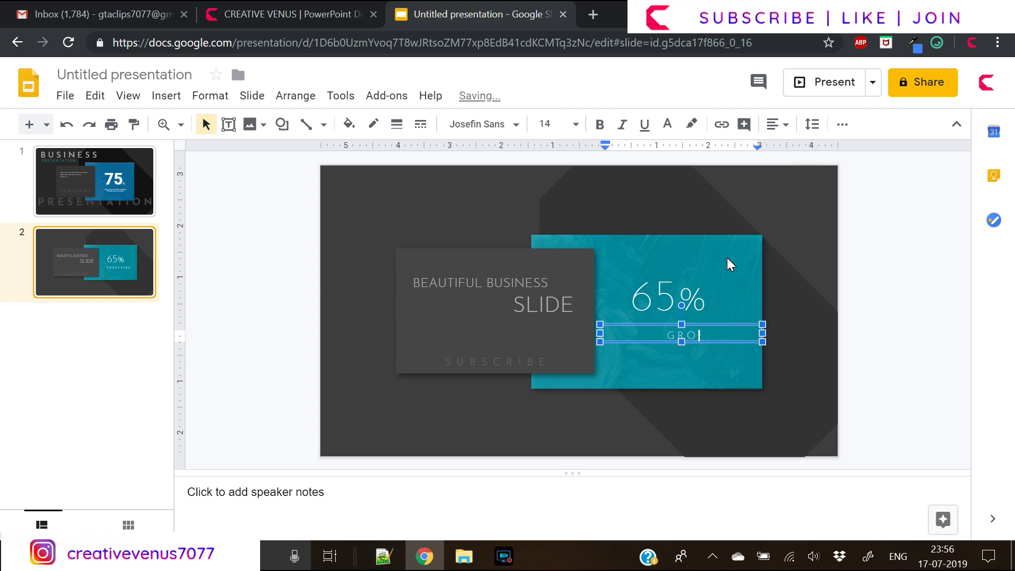
type("WTH")
mouse_move(740, 325)
left_mouse_down()
mouse_move(721, 322)
mouse_move(730, 325)
left_mouse_up()
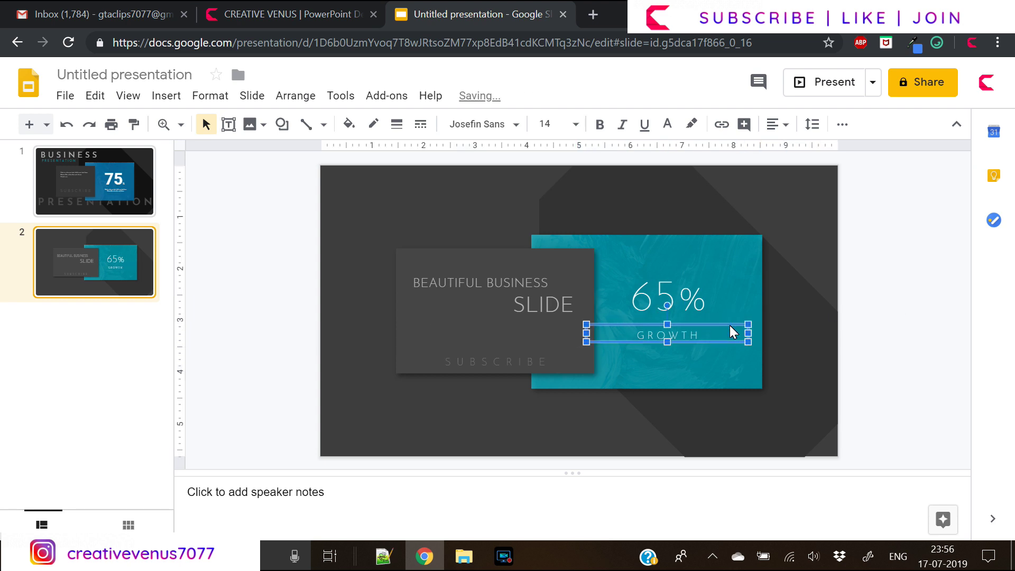
Reposition the SLIDE and BEAUTIFUL BUSINESS lines within the gray box.
left_click(869, 367)
left_click_drag(541, 306, 494, 289)
left_click(522, 284)
Left-align SLIDE and line it up flush beneath BEAUTIFUL BUSINESS.
left_click(509, 324)
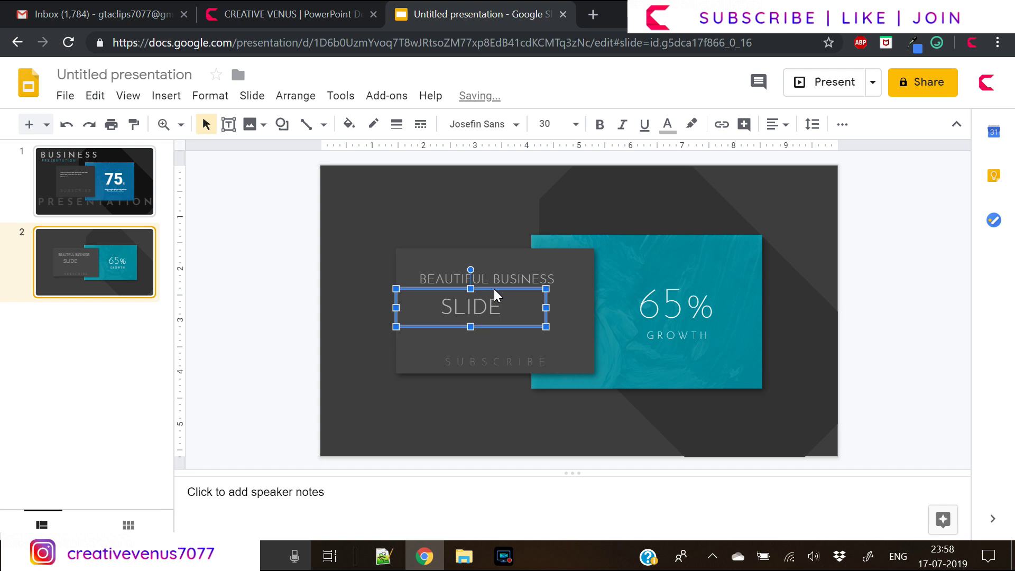
left_click(774, 124)
left_click(777, 146)
left_click_drag(487, 287, 499, 290)
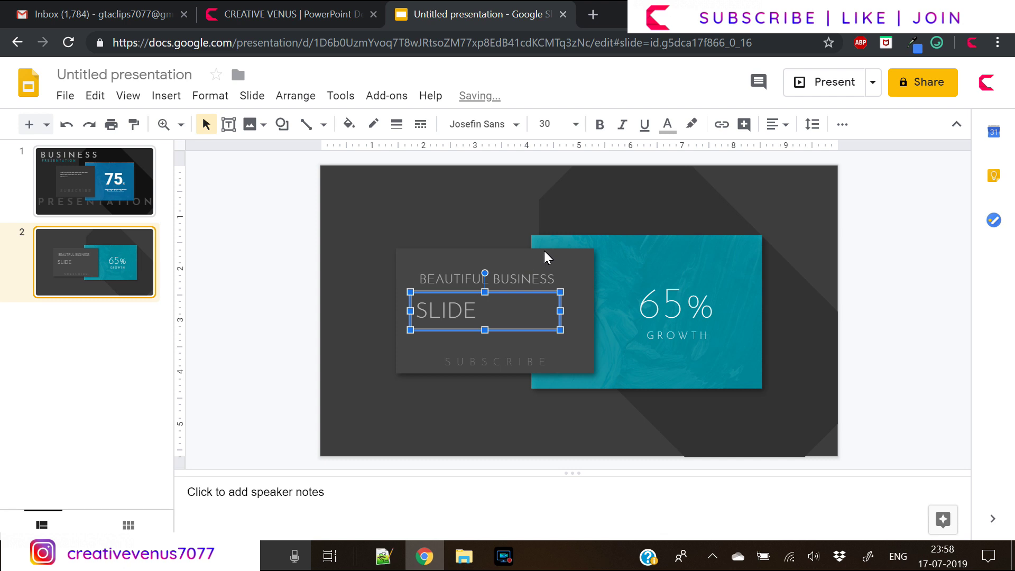
left_click(326, 317)
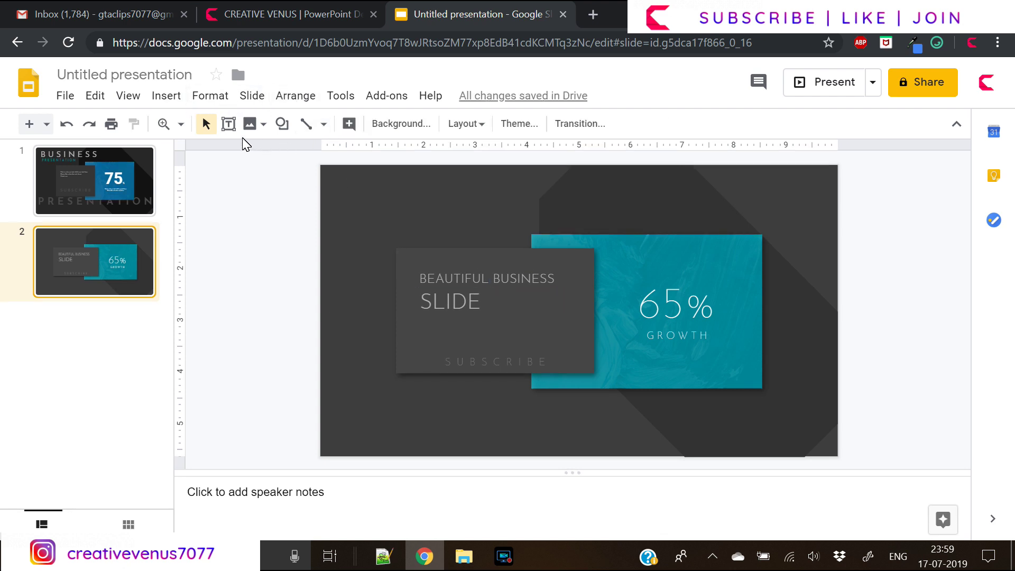
Draw a wide text box across the slide's lower area and type ACHIEVEMENT.
left_click(228, 124)
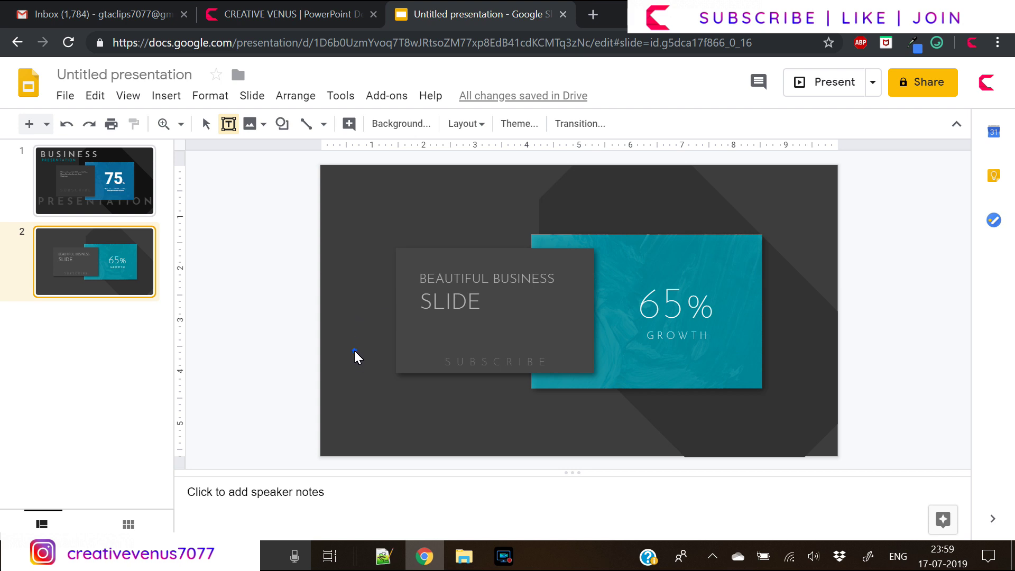
left_click_drag(354, 350, 792, 426)
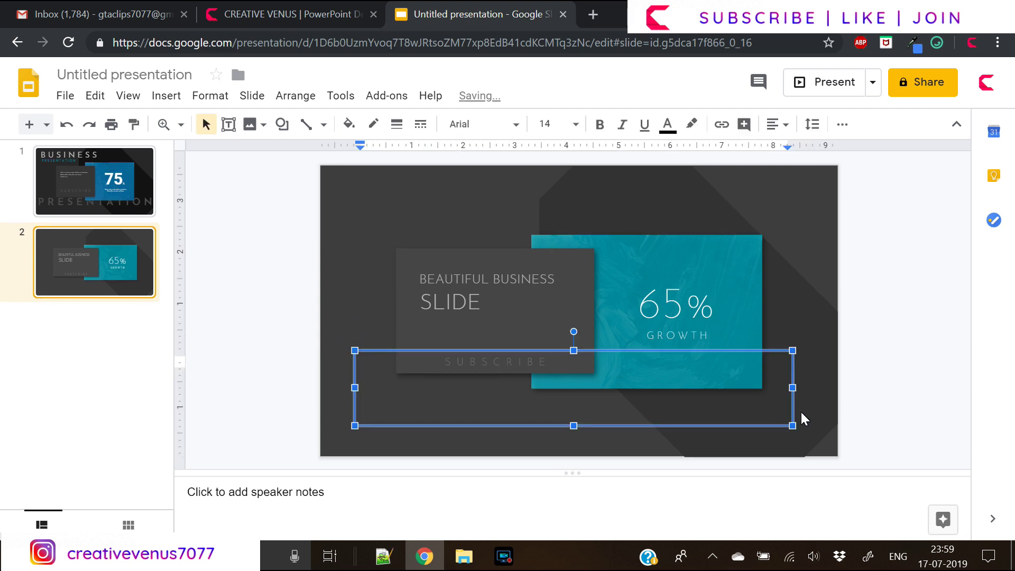
type("ACHIEVEMENTS")
Format the word as Josefin Sans Thin, size 48, in dark grey.
key("ctrl+a")
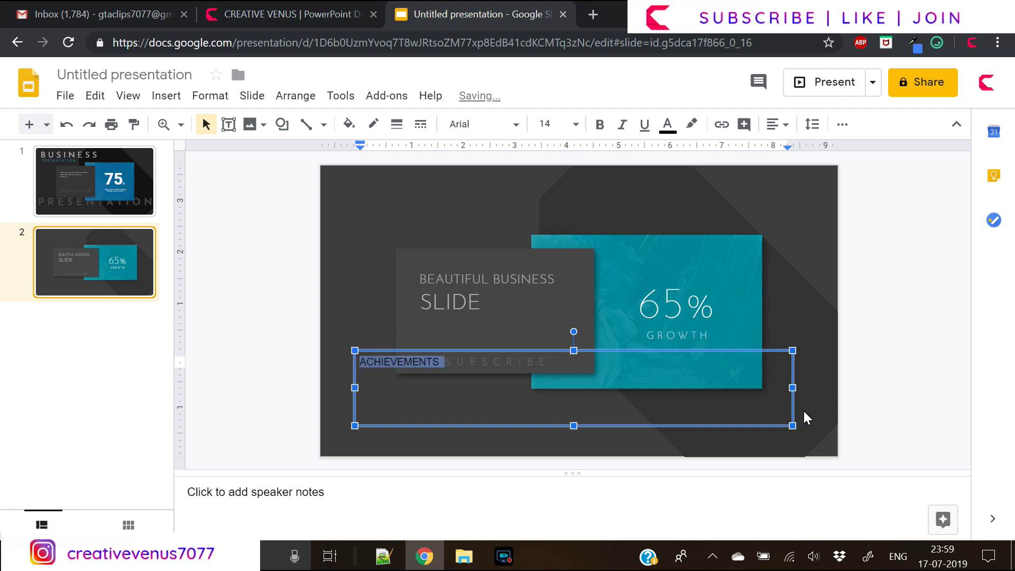
left_click(515, 126)
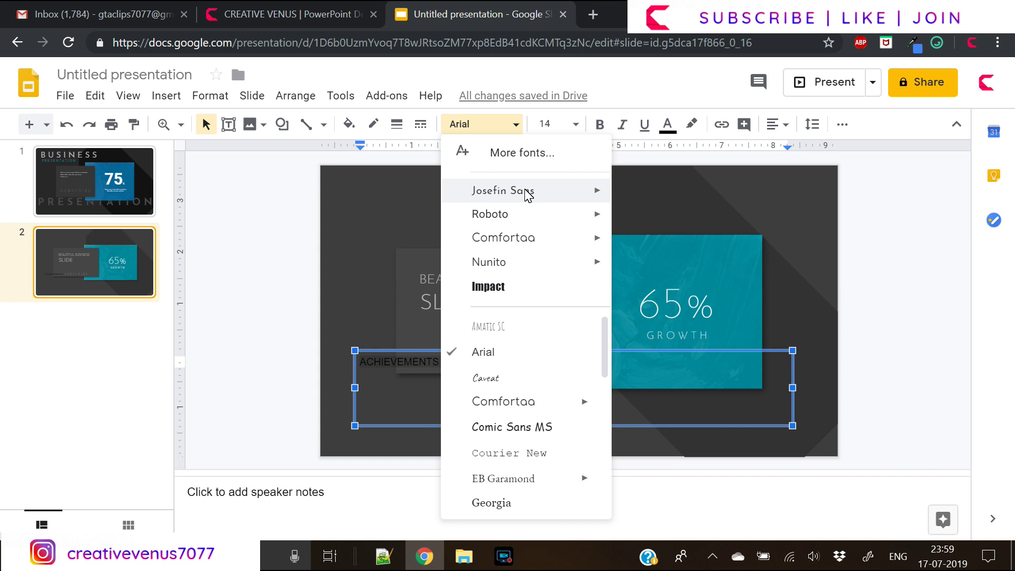
mouse_move(600, 194)
left_click(666, 197)
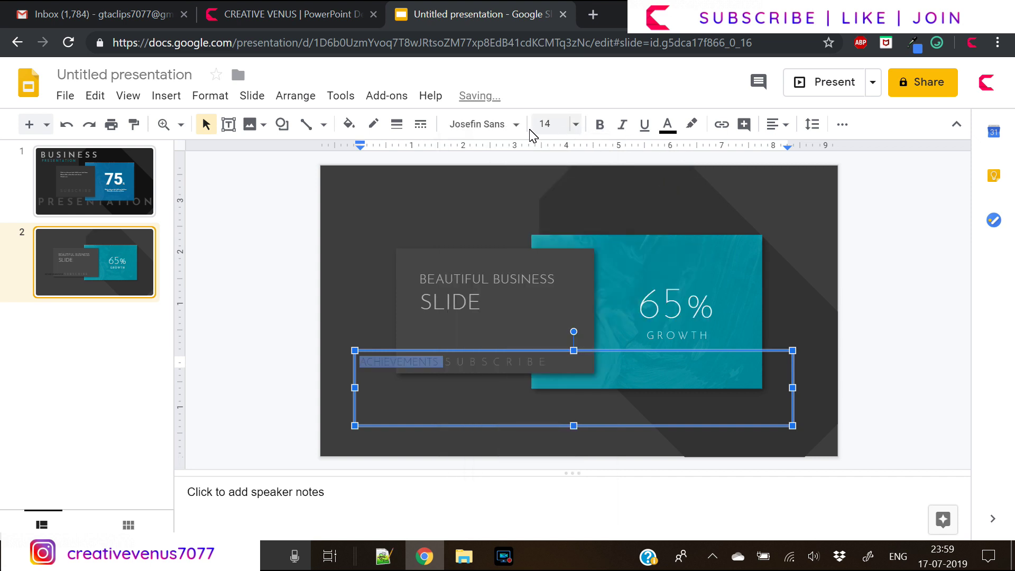
left_click(577, 124)
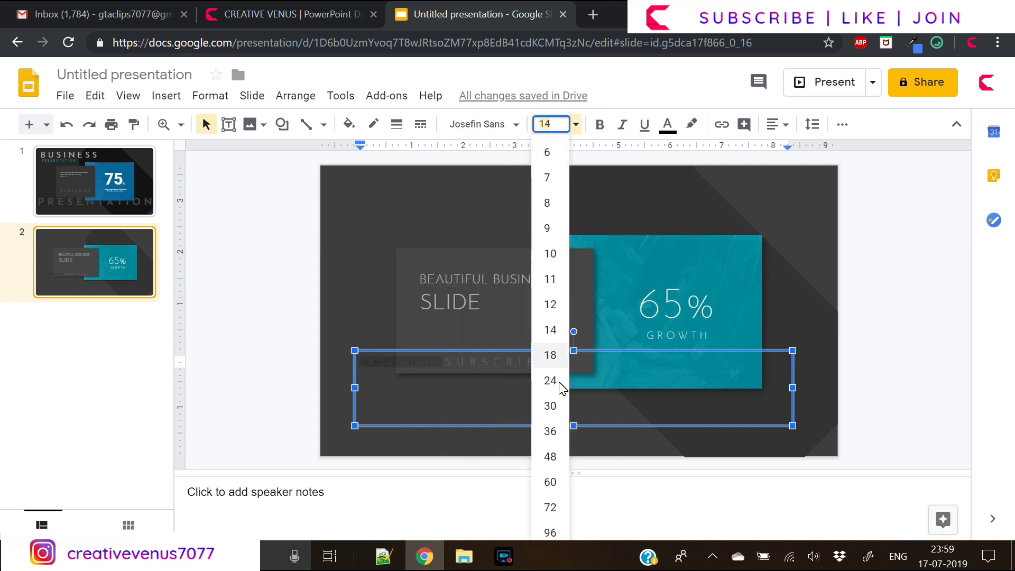
left_click(555, 453)
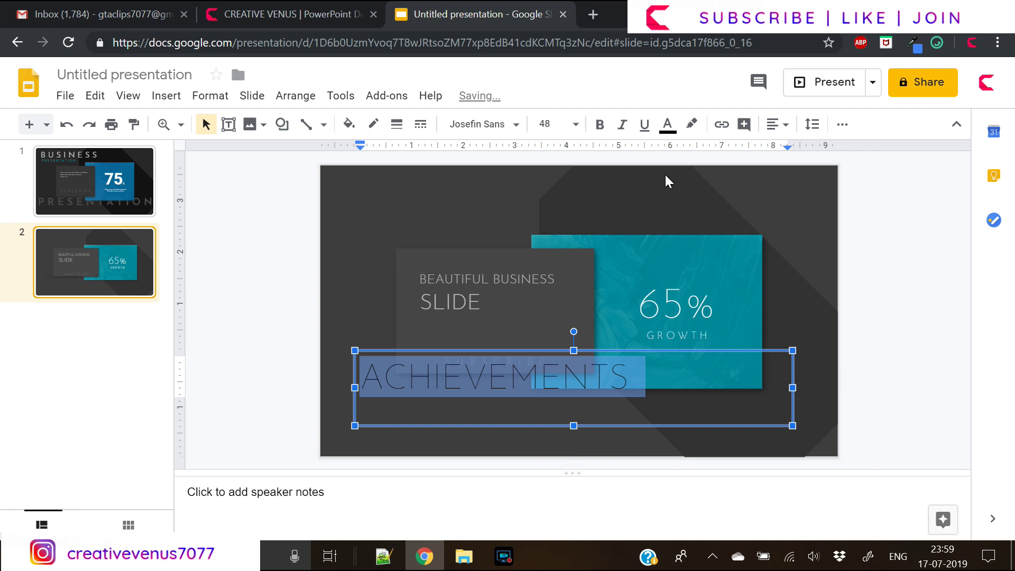
left_click(667, 125)
left_click(688, 152)
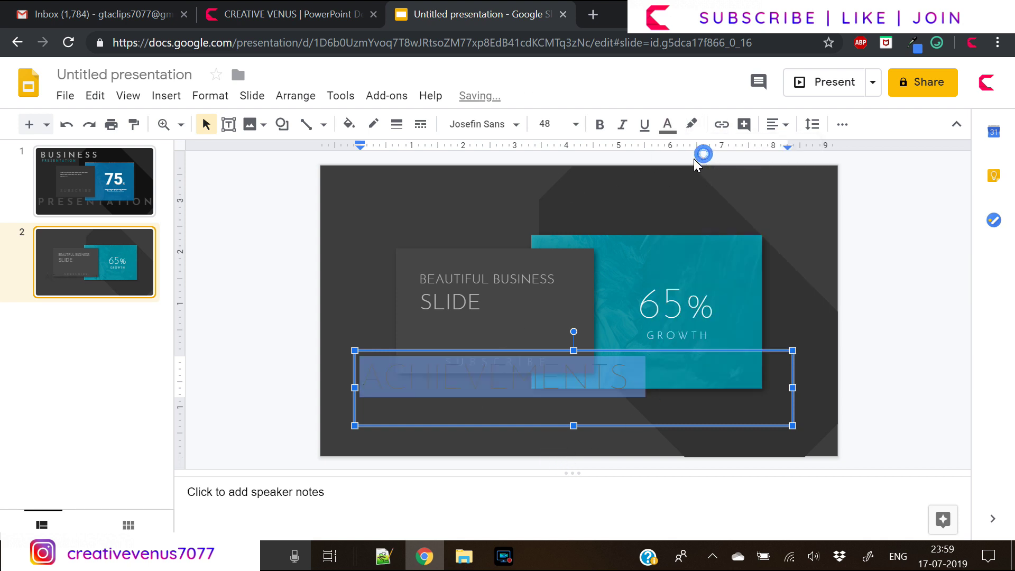
Insert spaces between the letters of ACHIEVEMENTS to spread them out.
left_click(389, 382)
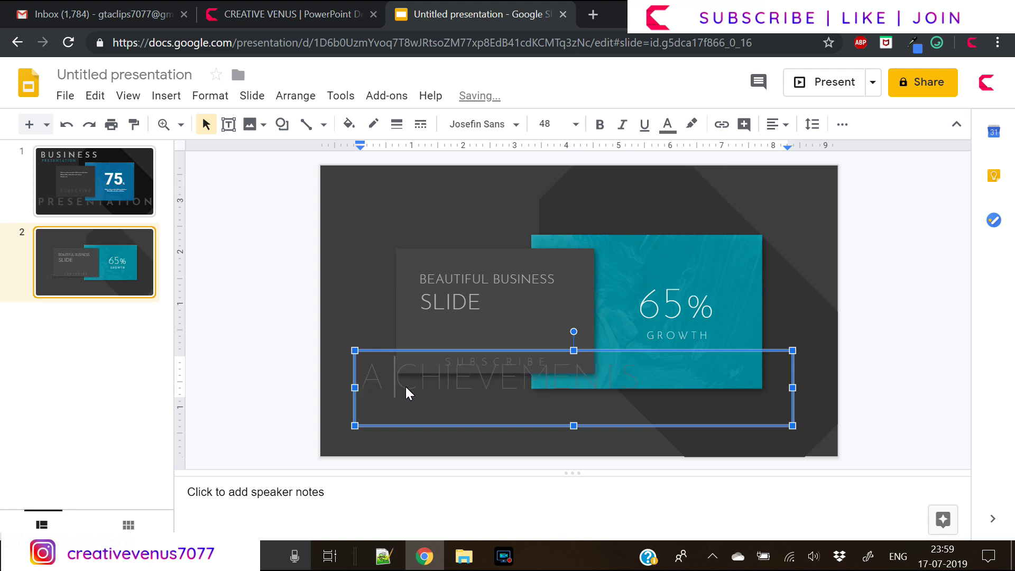
left_click(457, 378)
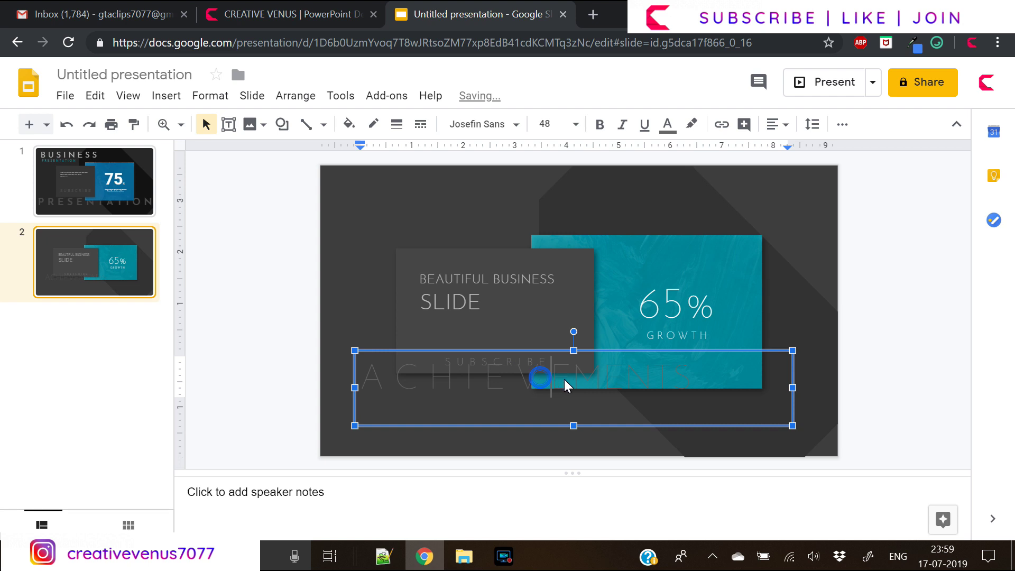
left_click(646, 380)
Recolour the ACHIEVEMENTS line a lighter grey and lower its box slightly.
triple_click(723, 390)
left_click(667, 124)
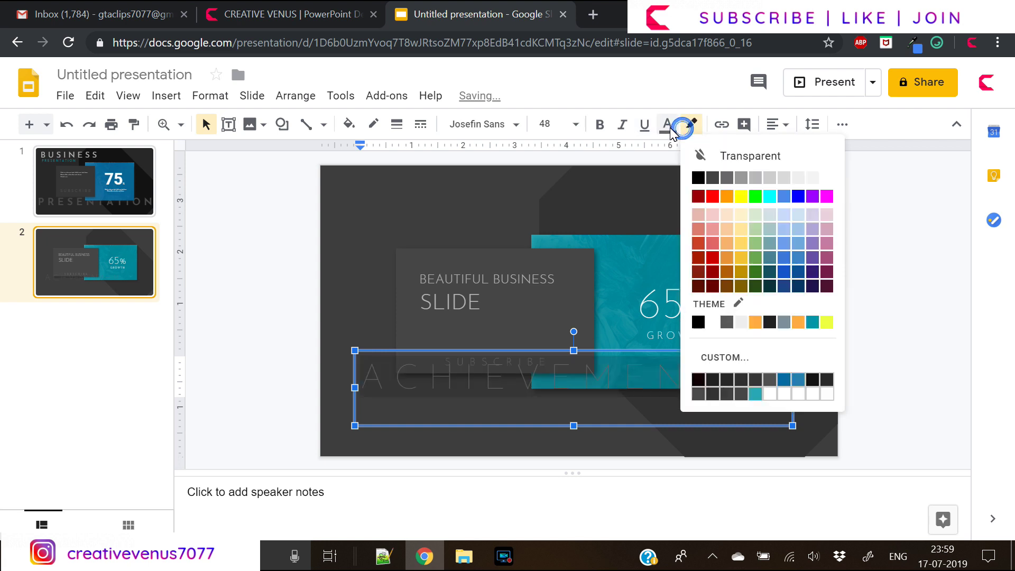
left_click(718, 152)
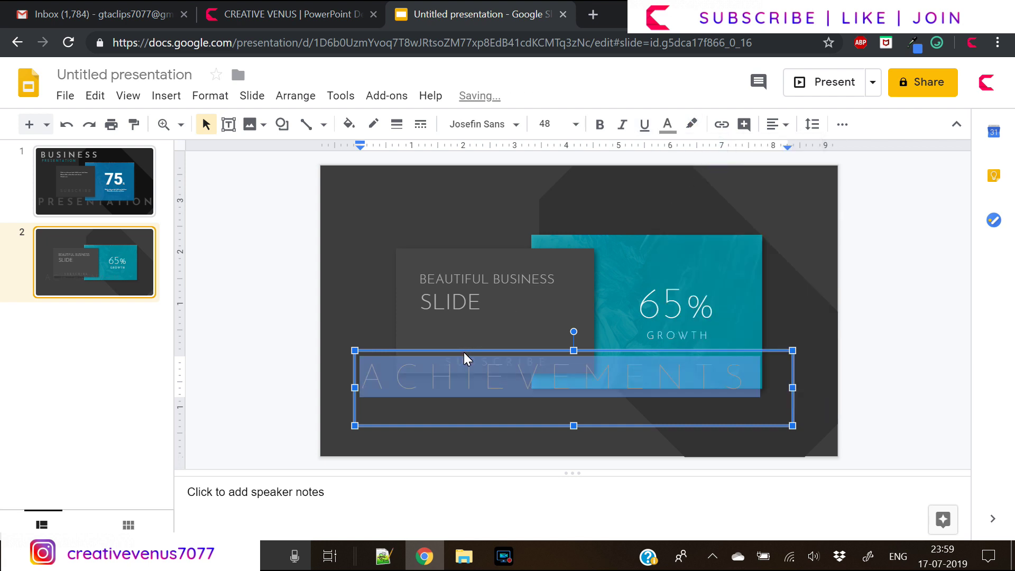
left_click_drag(464, 352, 464, 367)
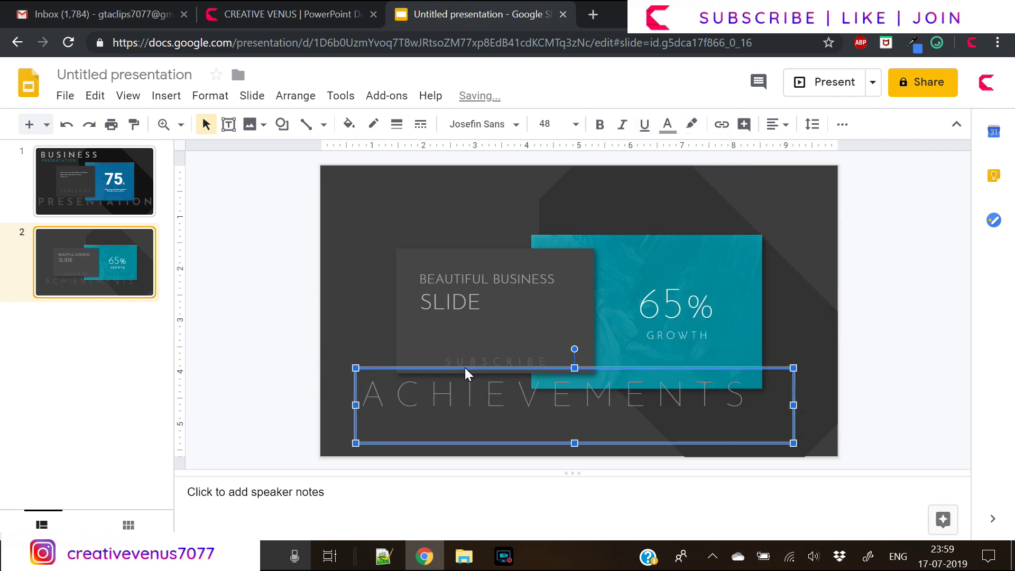
Send the ACHIEVEMENTS box backward and the dark diagonal shape to the back.
right_click(464, 370)
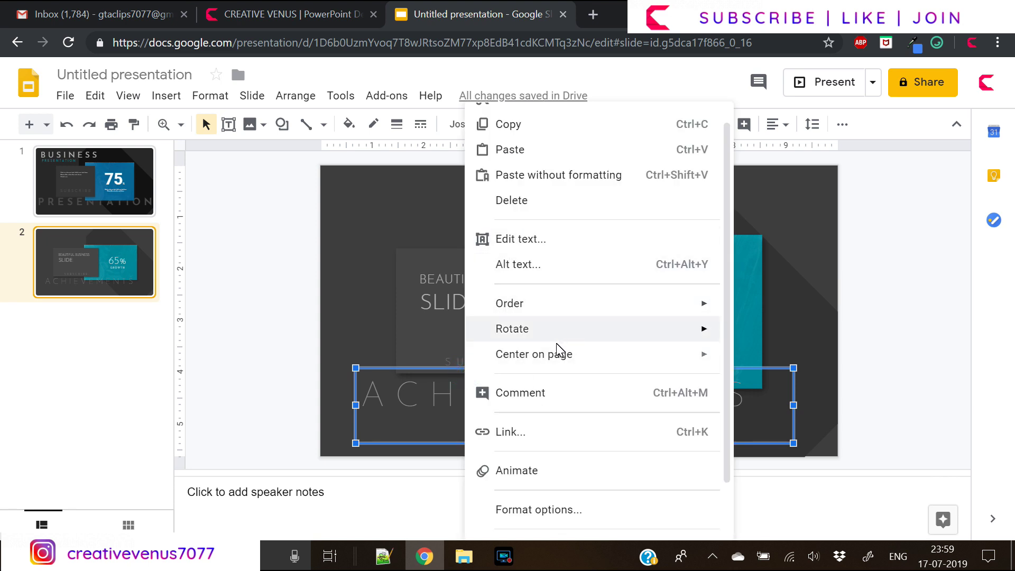
mouse_move(594, 302)
left_click(768, 357)
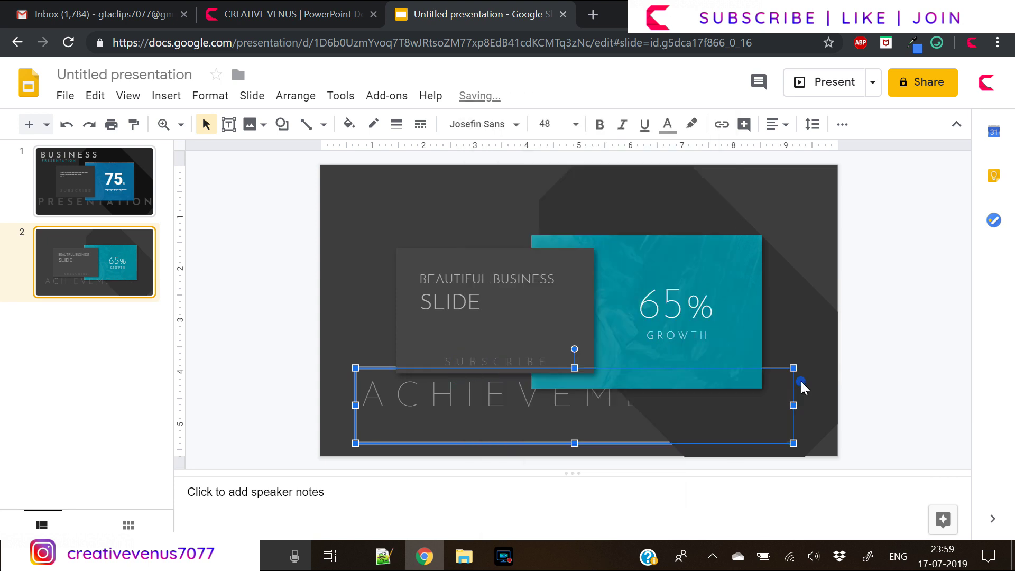
left_click(721, 417)
right_click(722, 417)
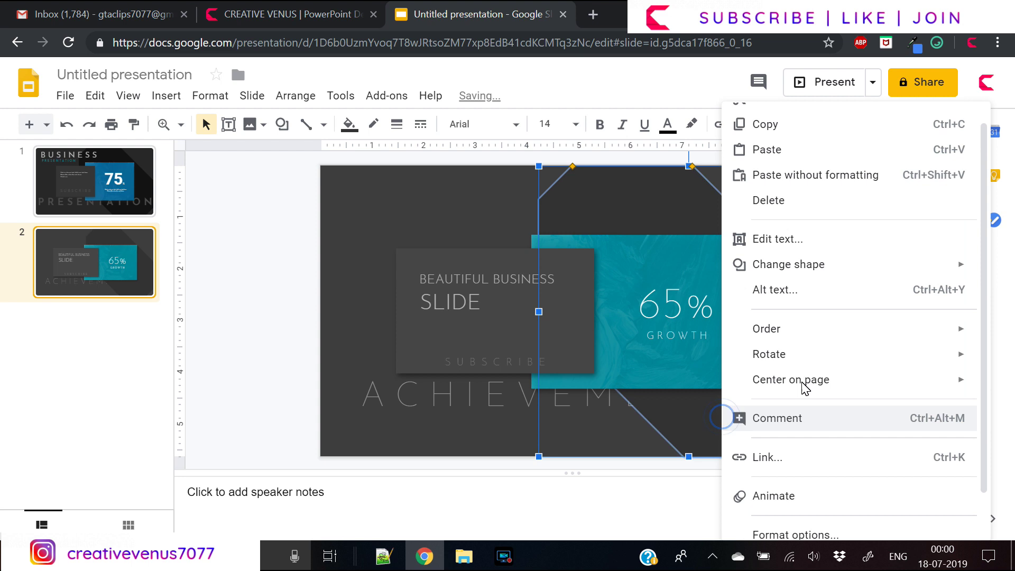
mouse_move(833, 340)
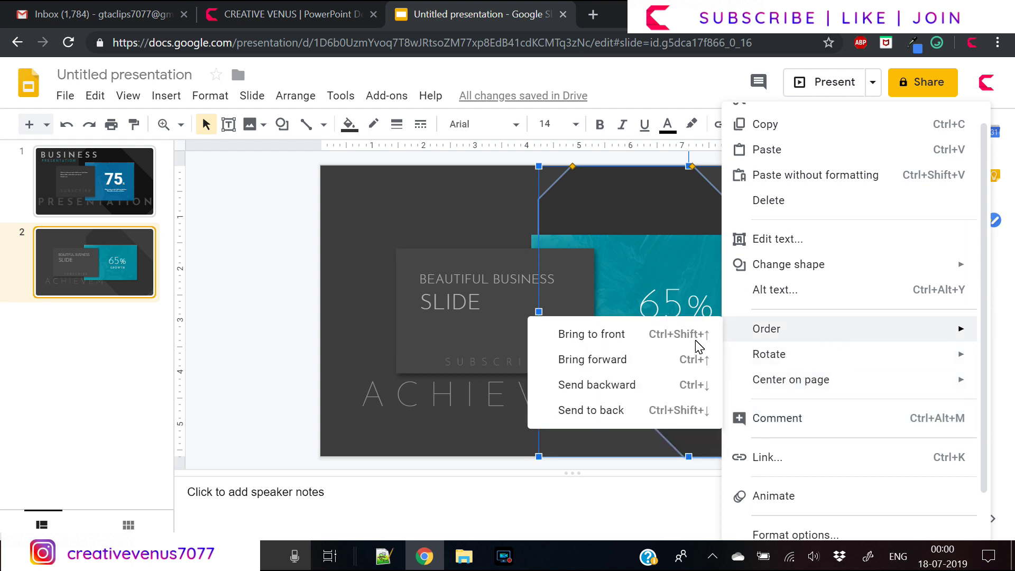
left_click(611, 410)
Centre-align the ACHIEVEMENTS text within its box.
left_click(703, 410)
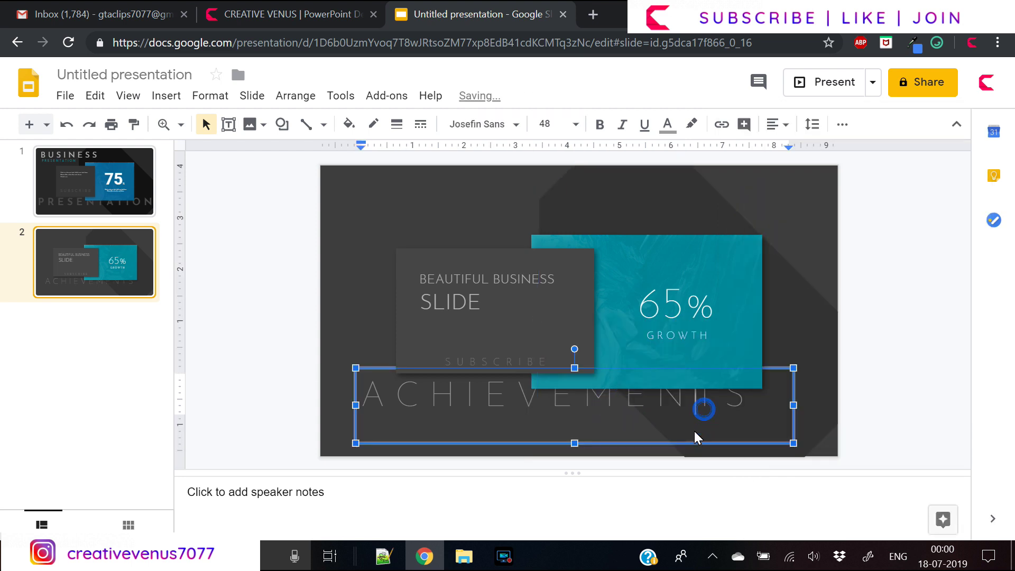
left_click(777, 126)
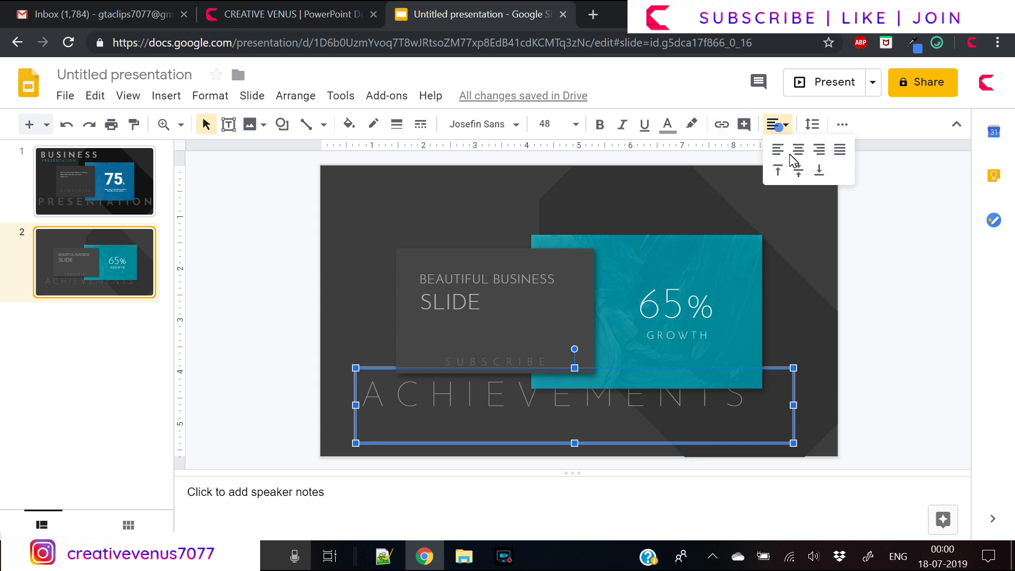
left_click(797, 151)
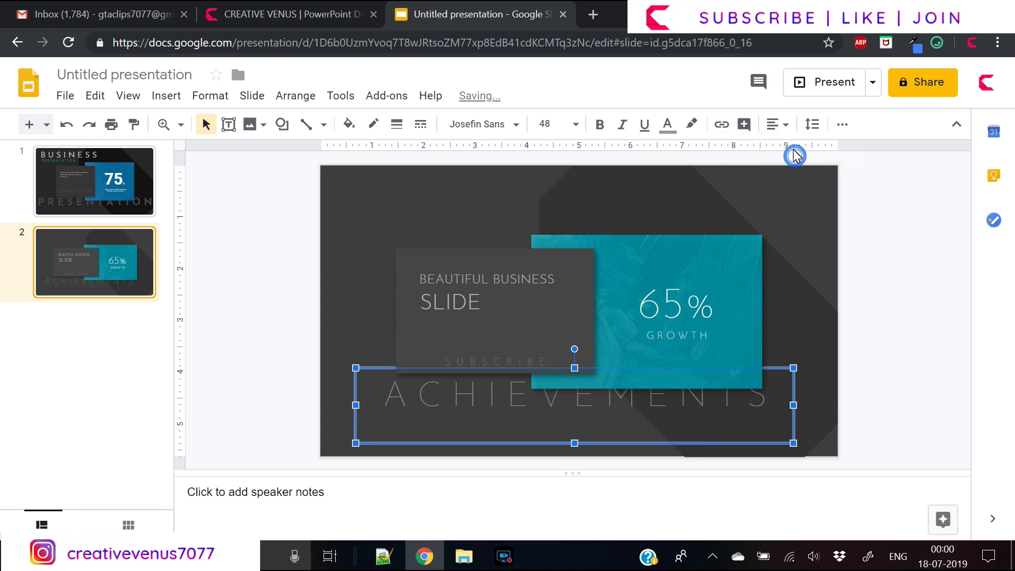
left_click(841, 124)
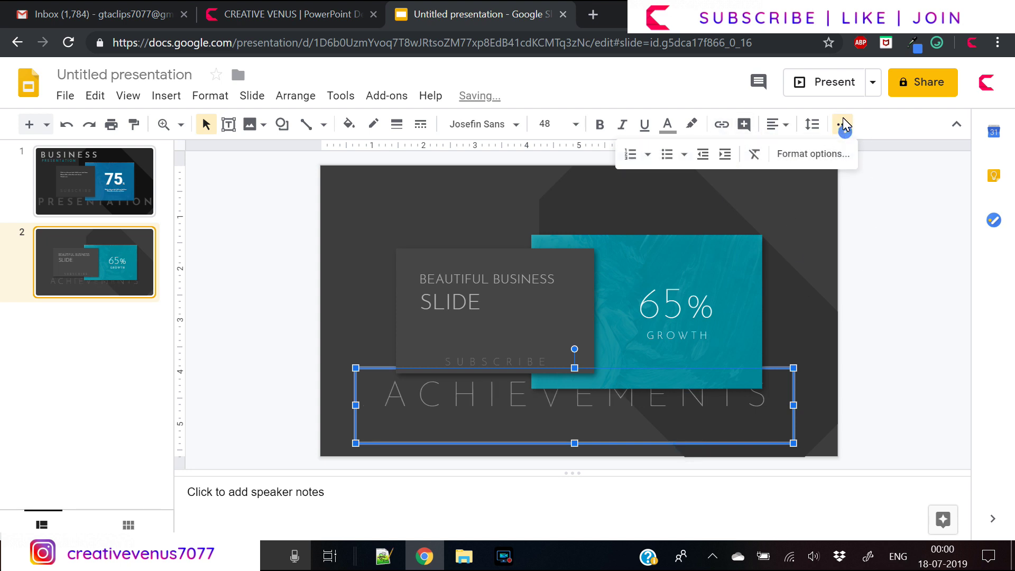
left_click(649, 162)
left_click(648, 158)
left_click(785, 126)
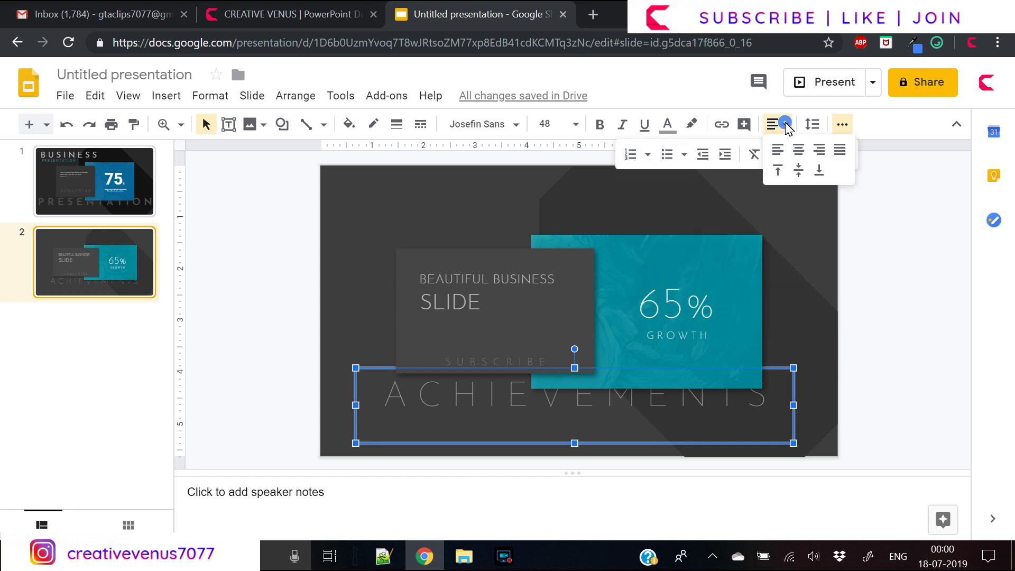
left_click(800, 151)
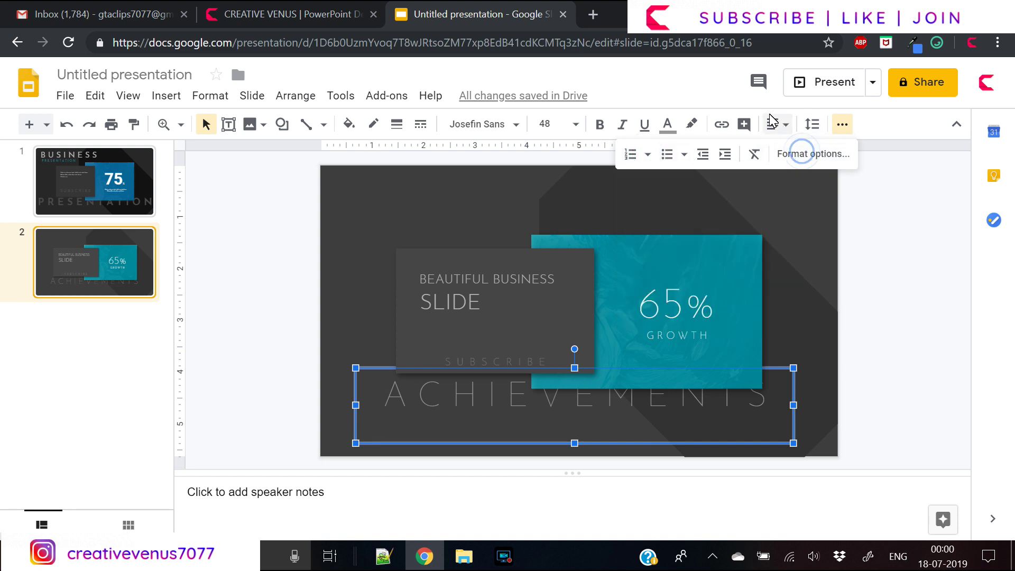
Stretch the ACHIEVEMENTS box to the full slide width and nudge it down.
left_click_drag(795, 406, 837, 406)
left_click_drag(356, 405, 328, 406)
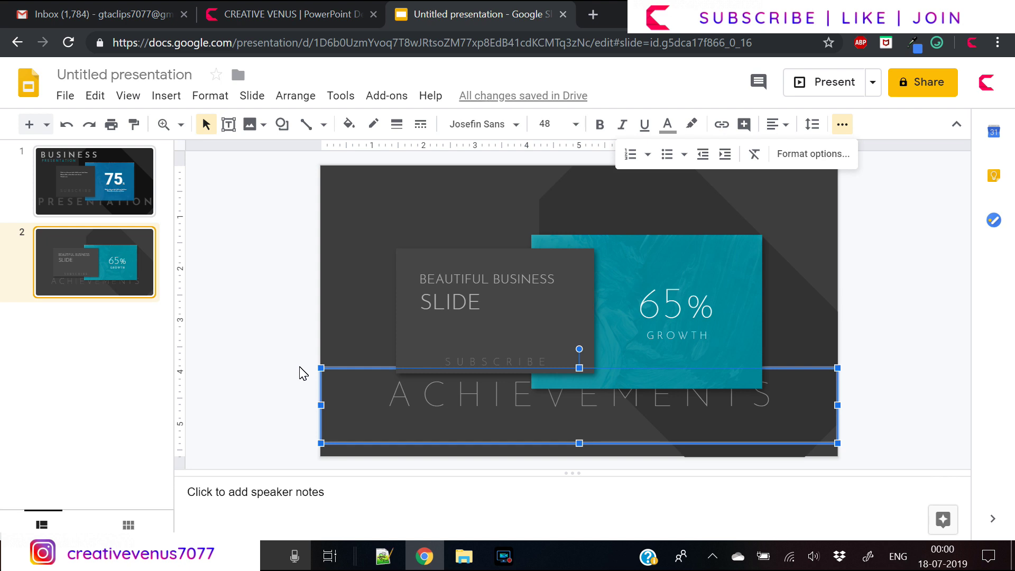
key("Down")
key("Down")
key("Down")
key("Down")
key("Down")
key("Down")
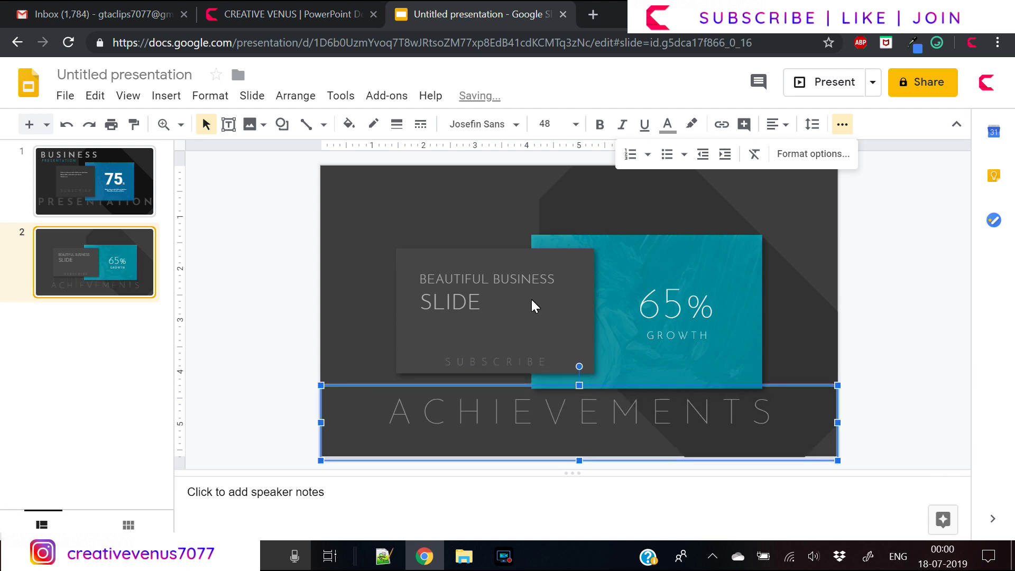
left_click(897, 390)
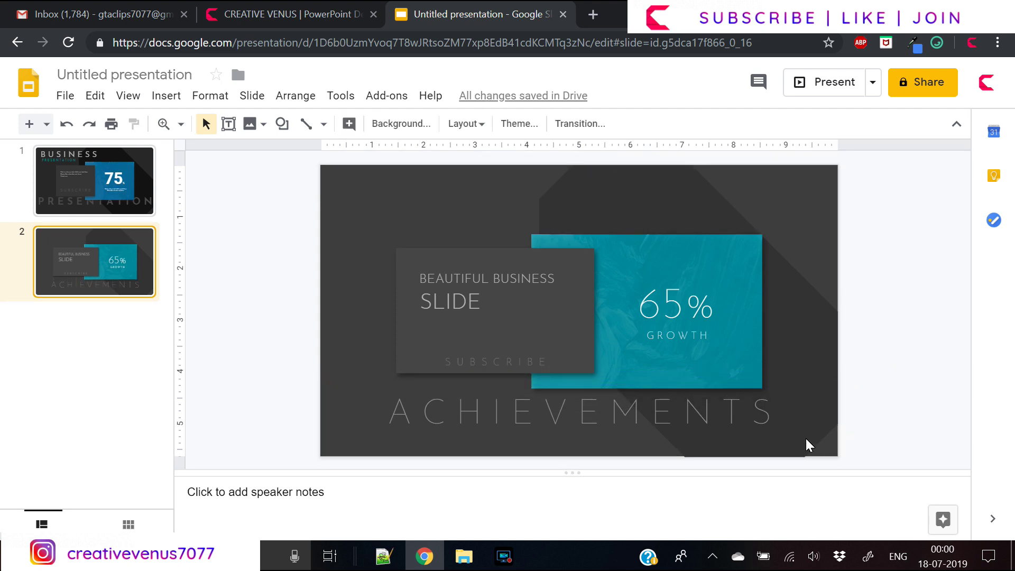
left_click(793, 436)
Draw a narrow text box near the slide's top-left and enter SLIDE TITLE.
key("Escape")
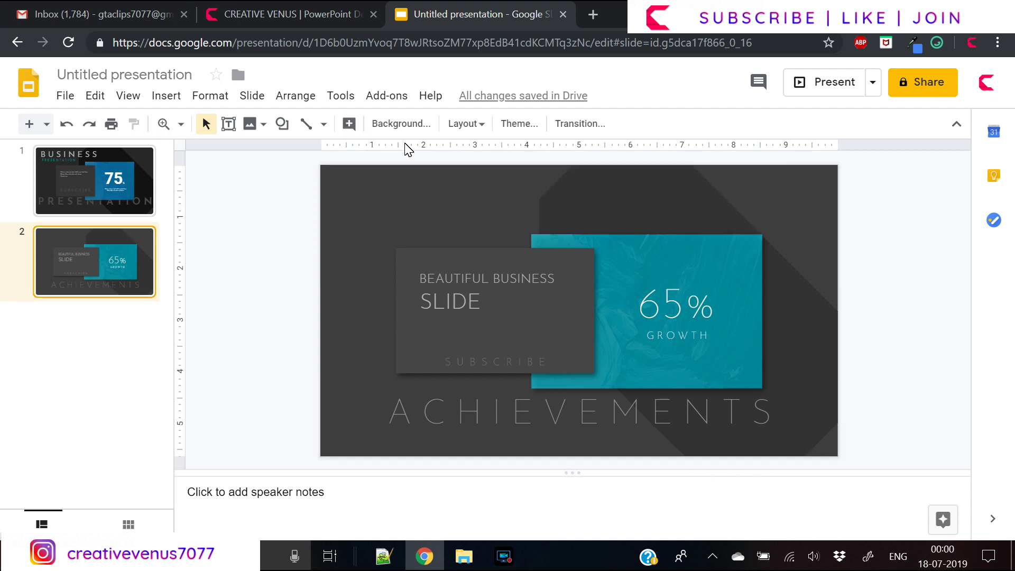
left_click(228, 125)
left_click_drag(345, 177, 688, 200)
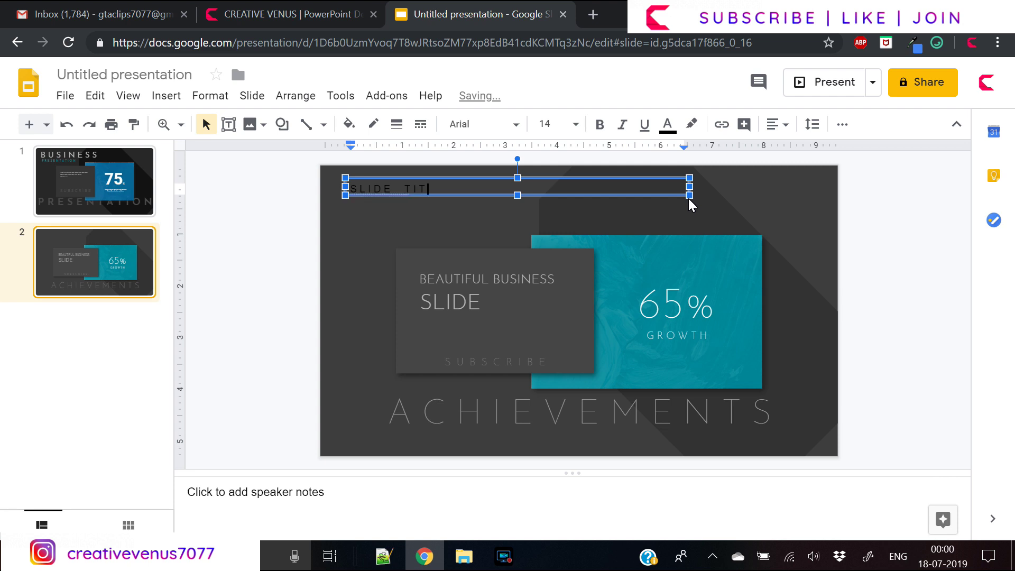
Style SLIDE TITLE in Josefin Sans Thin, size 10, white, and move it top-left.
key("ctrl+a")
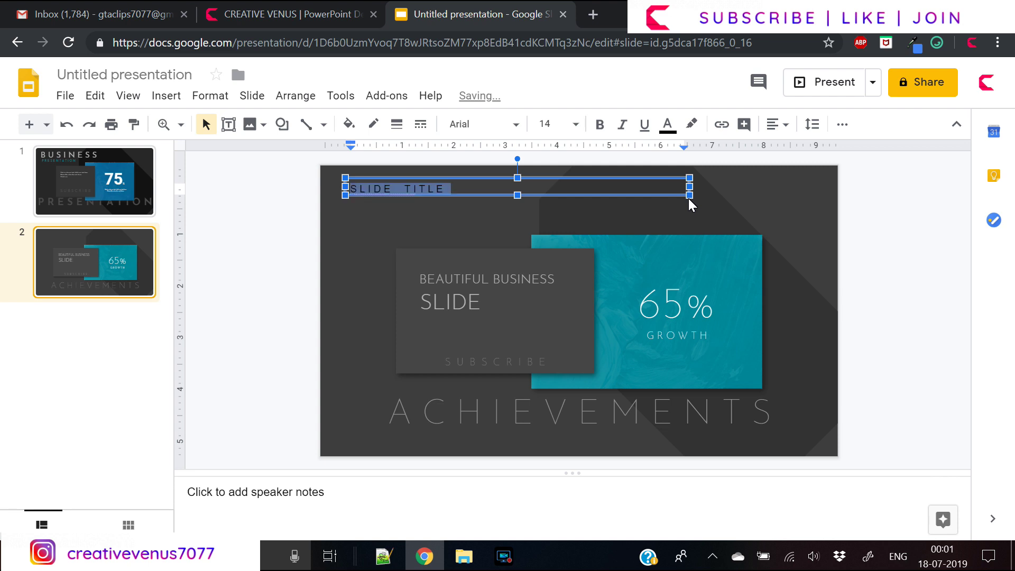
left_click(507, 122)
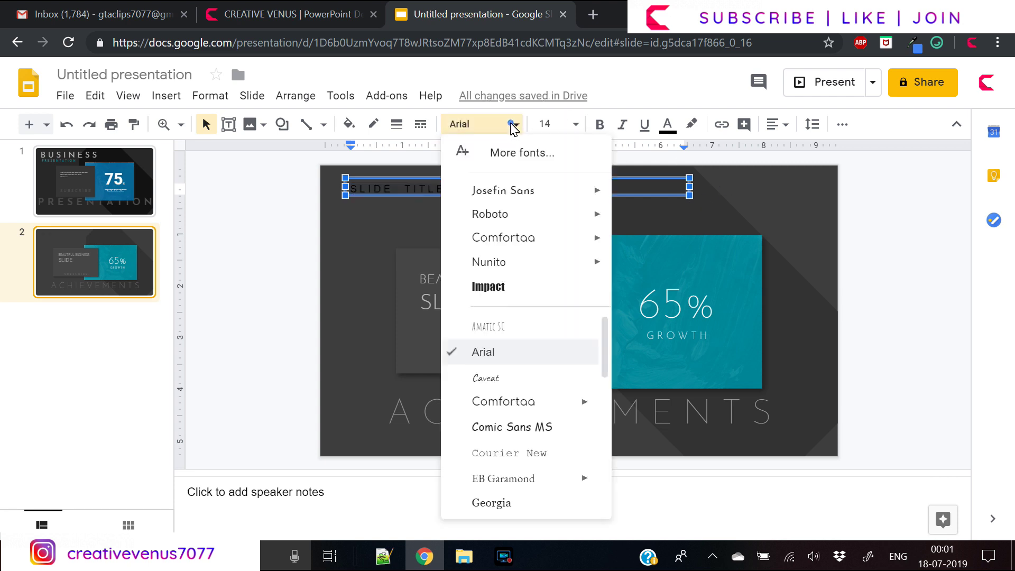
mouse_move(597, 190)
left_click(643, 199)
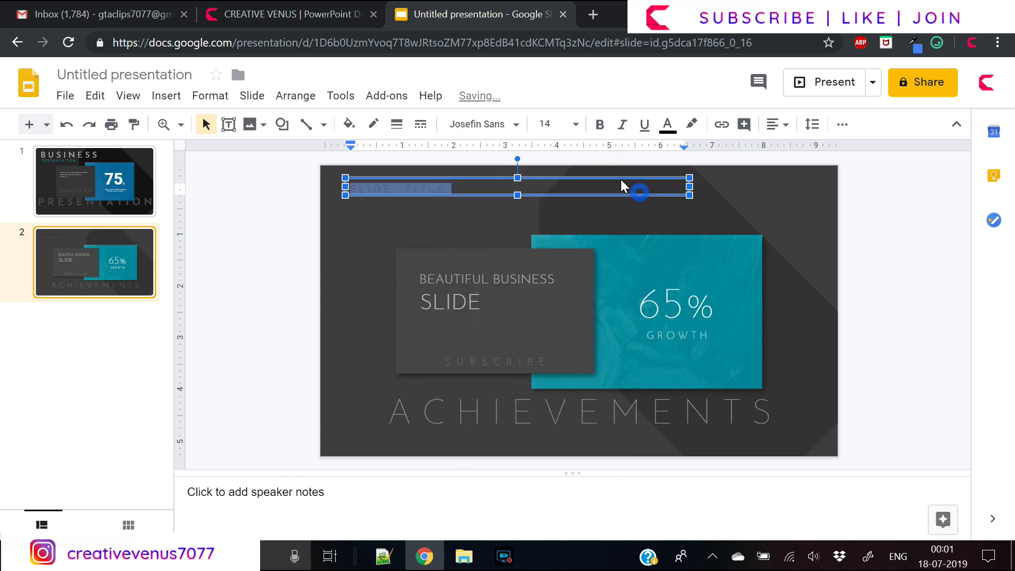
left_click(575, 124)
left_click(550, 254)
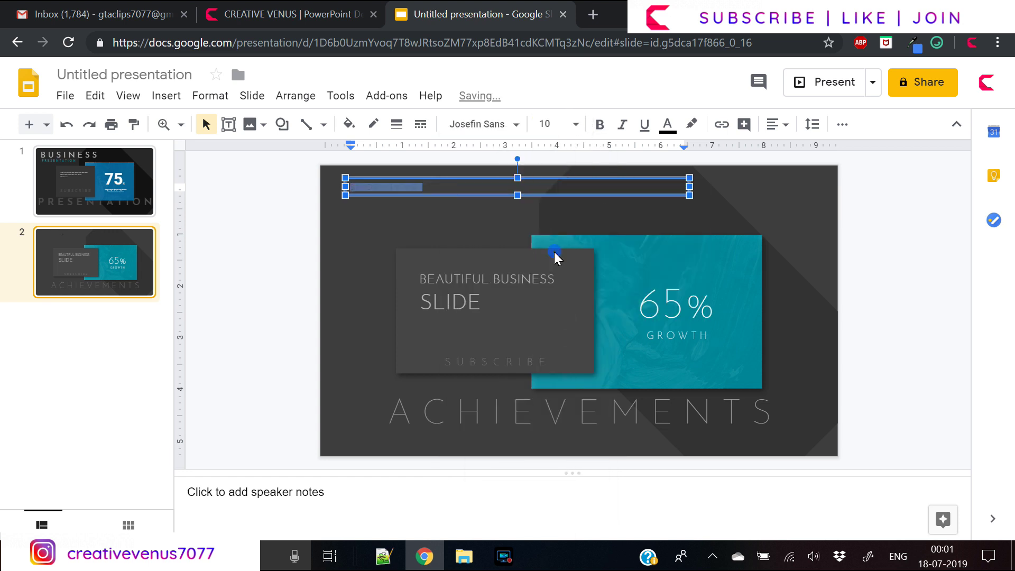
left_click(668, 126)
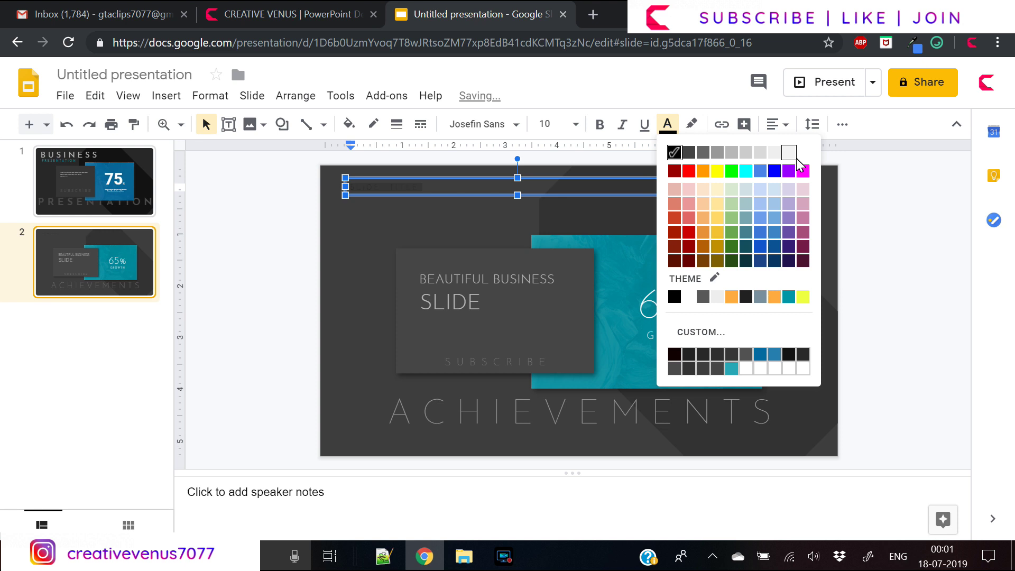
left_click(804, 154)
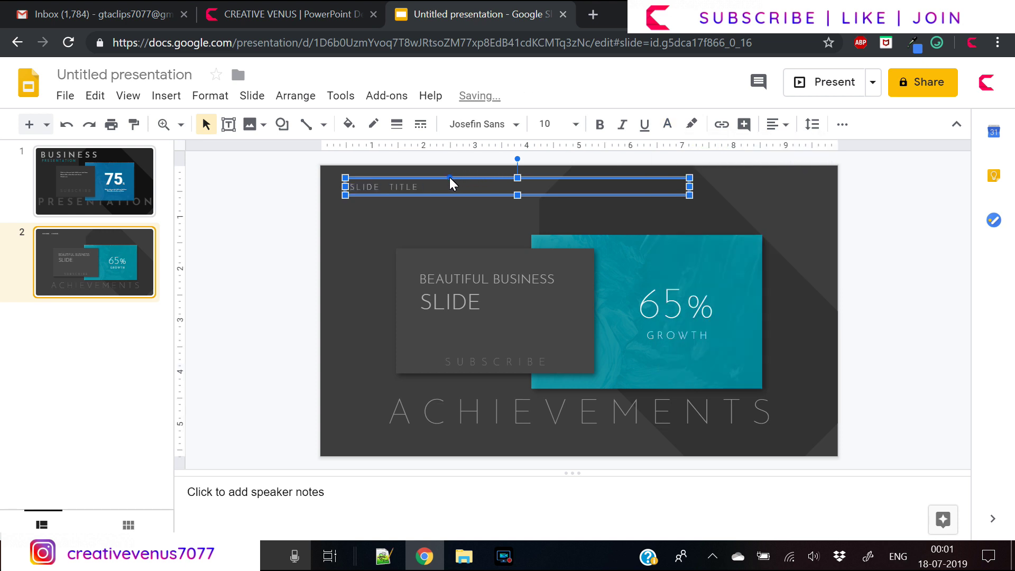
left_click_drag(449, 184, 421, 189)
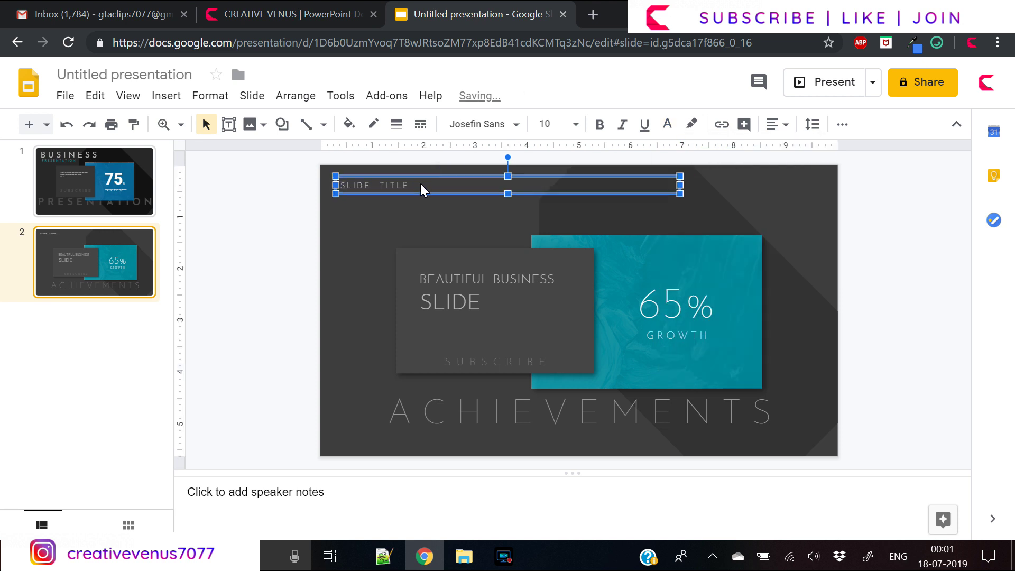